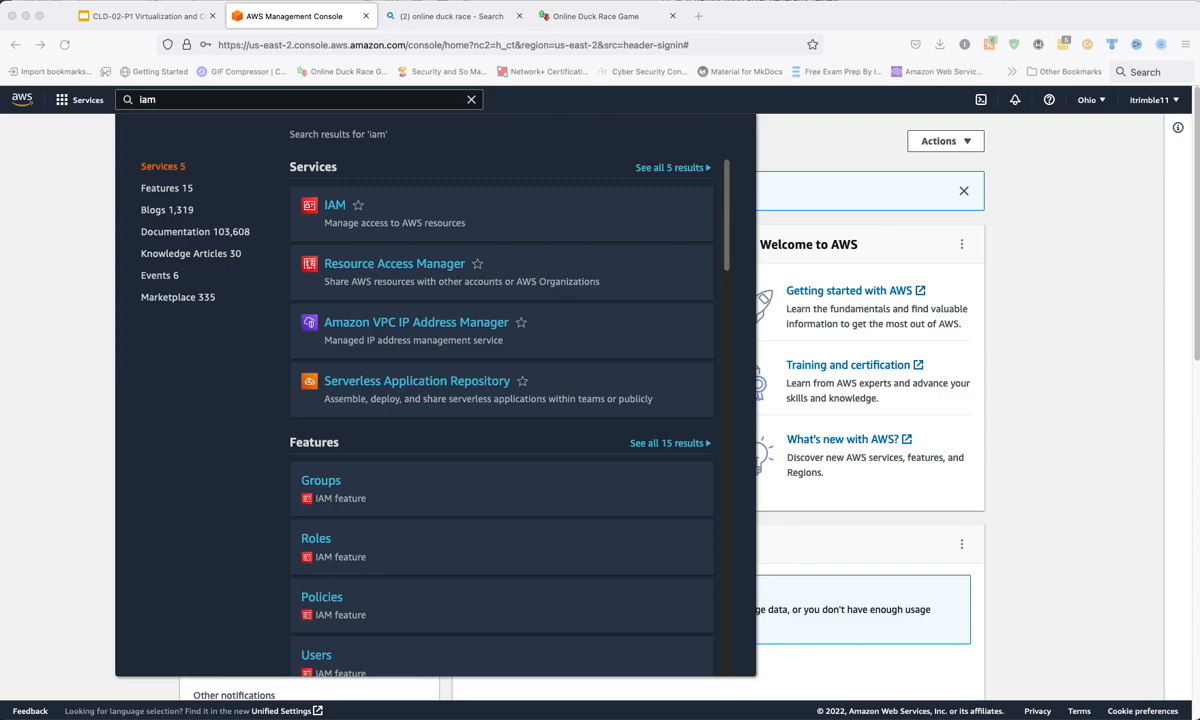
left_click(62, 102)
left_click(62, 102)
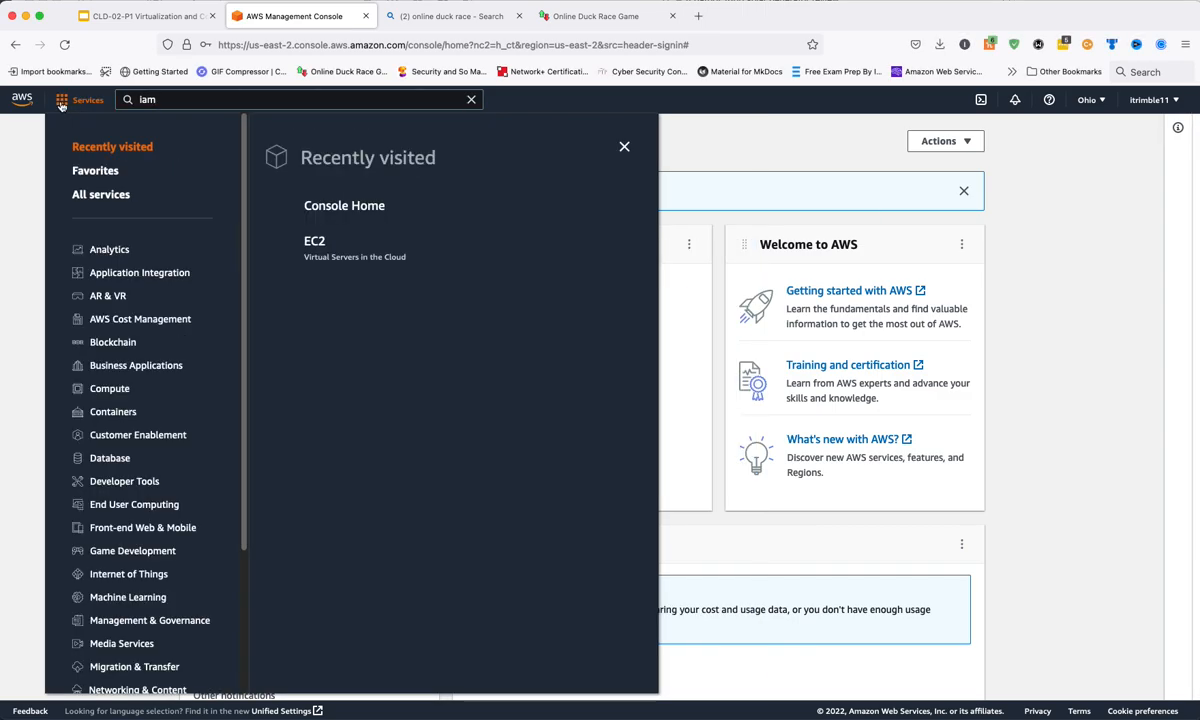
left_click(624, 147)
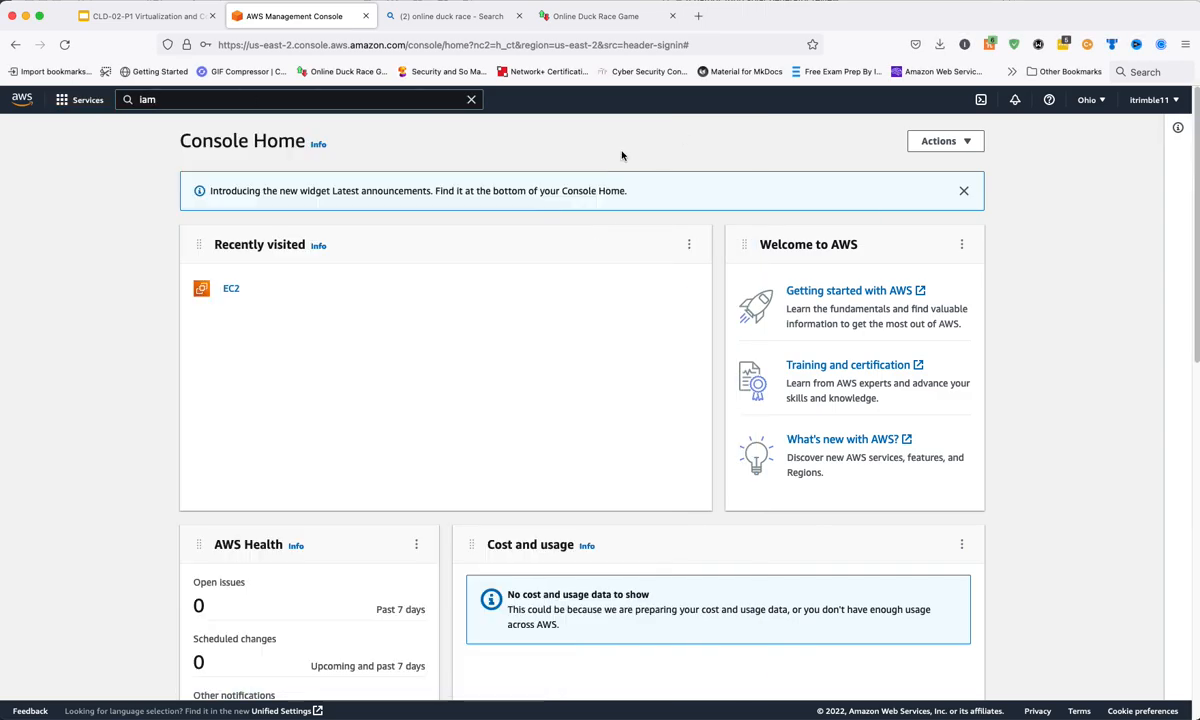
left_click(62, 102)
Search the console services for "iam" and add IAM to the favorites
left_click(160, 99)
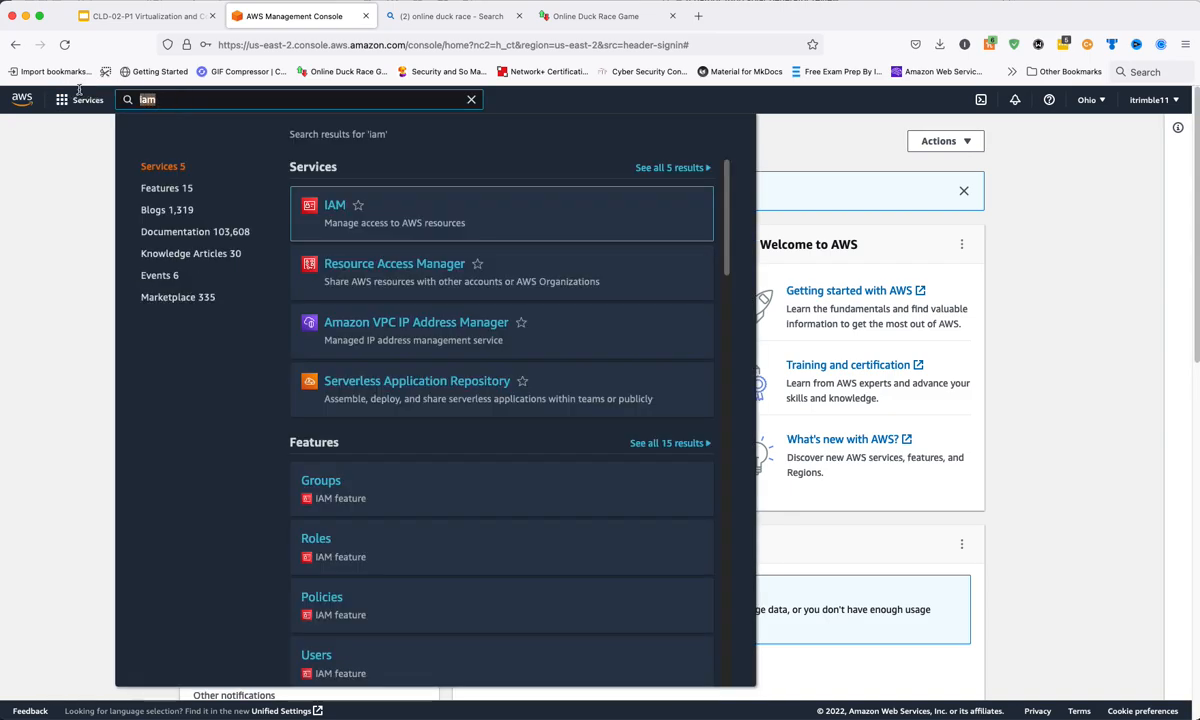
key("BackSpace")
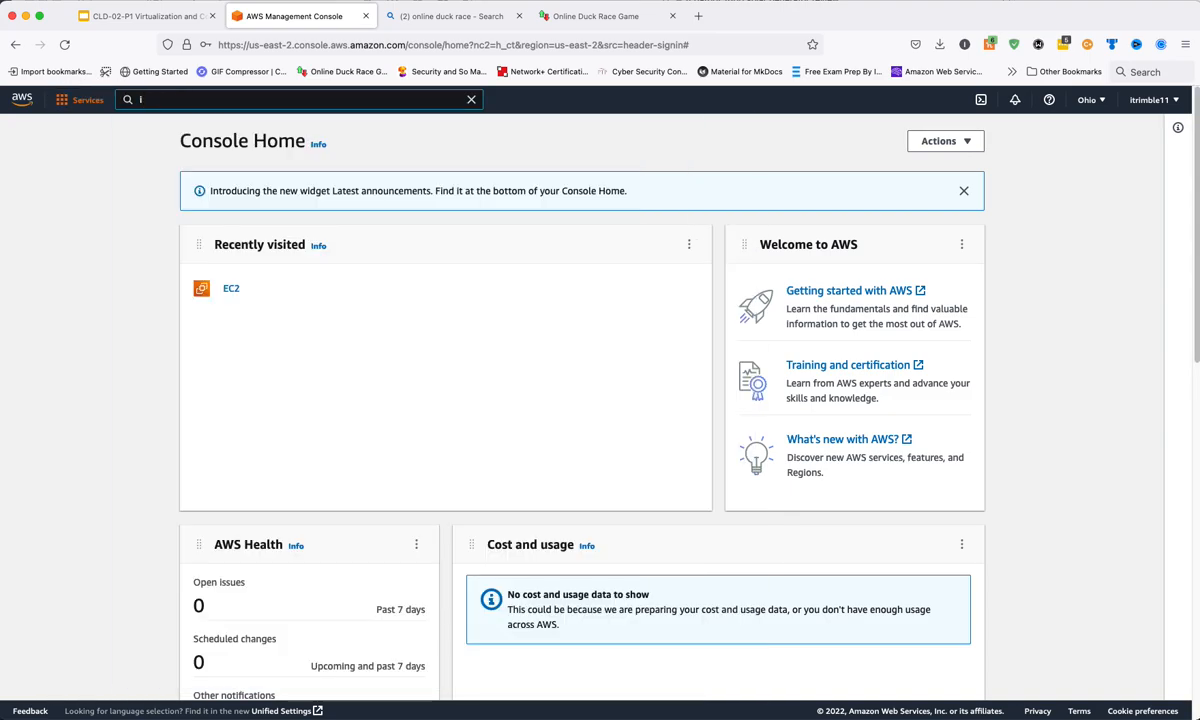
type("iam")
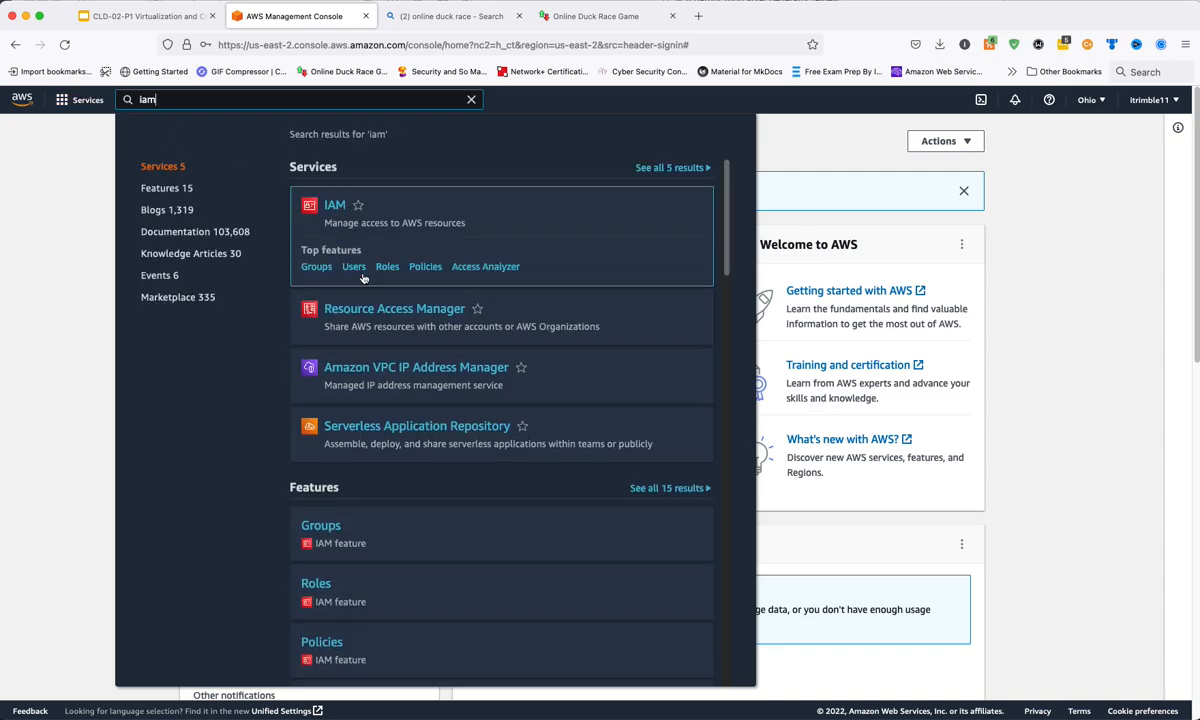
left_click(358, 206)
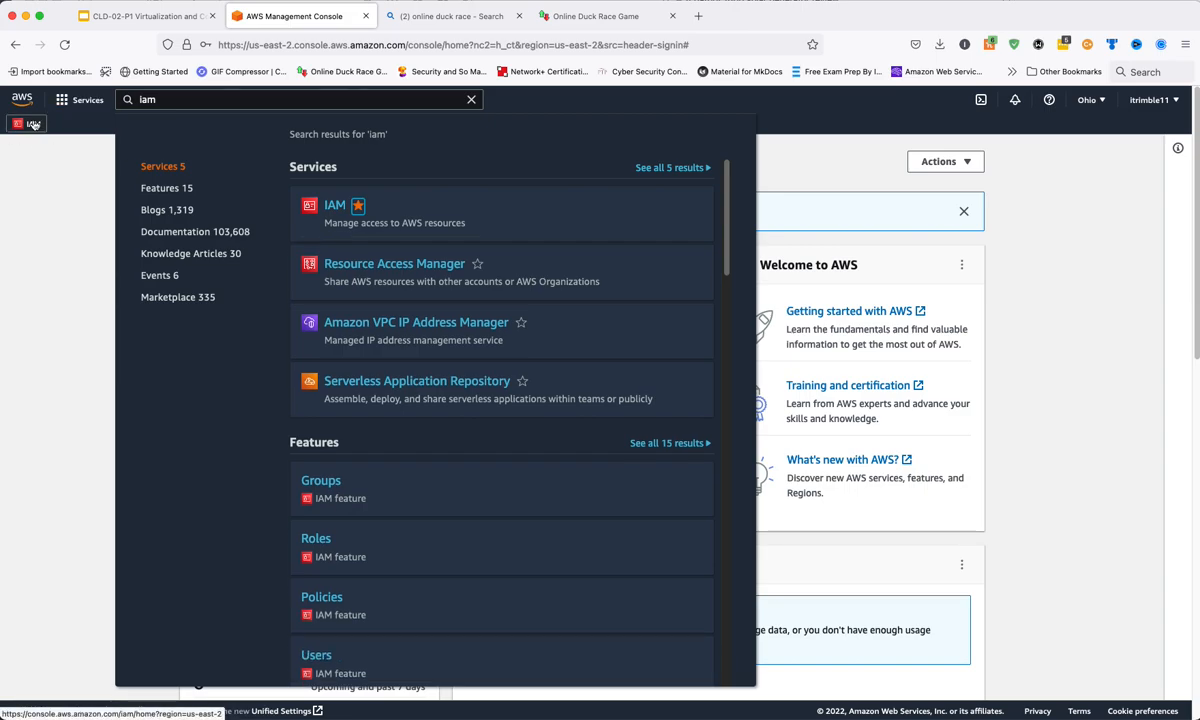
Search the console services for "ec2" and add EC2 to the favorites
left_click_drag(234, 100, 108, 99)
type("ec2")
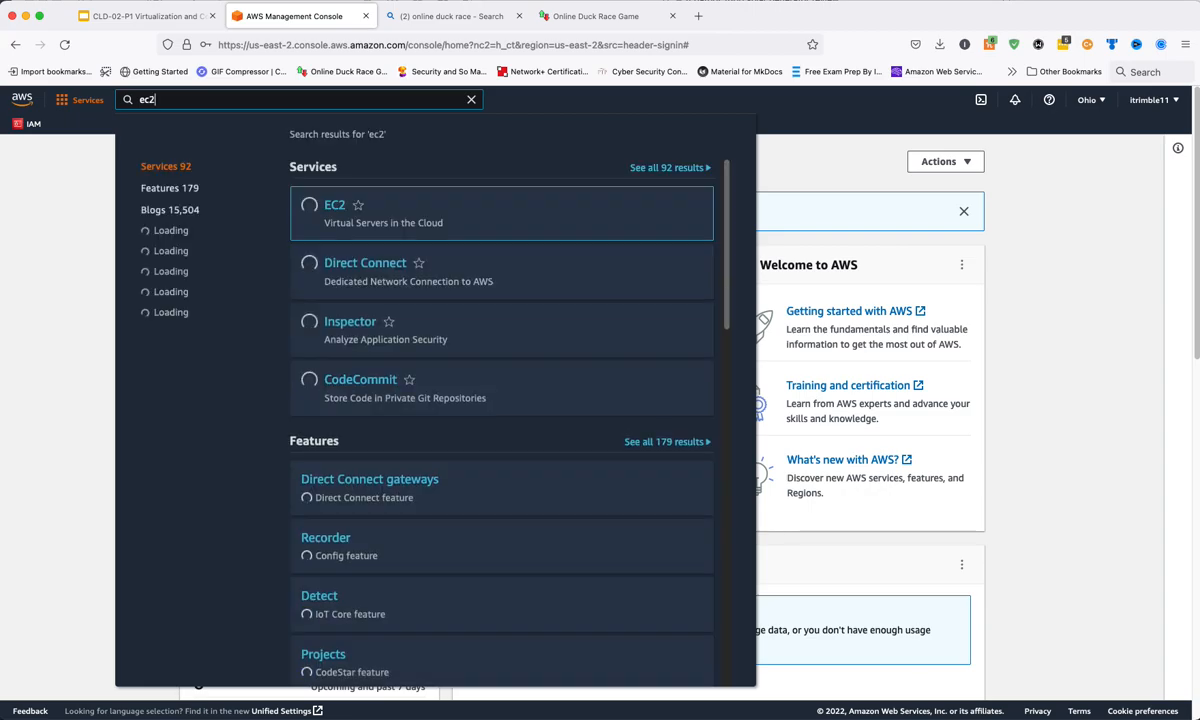
left_click(359, 206)
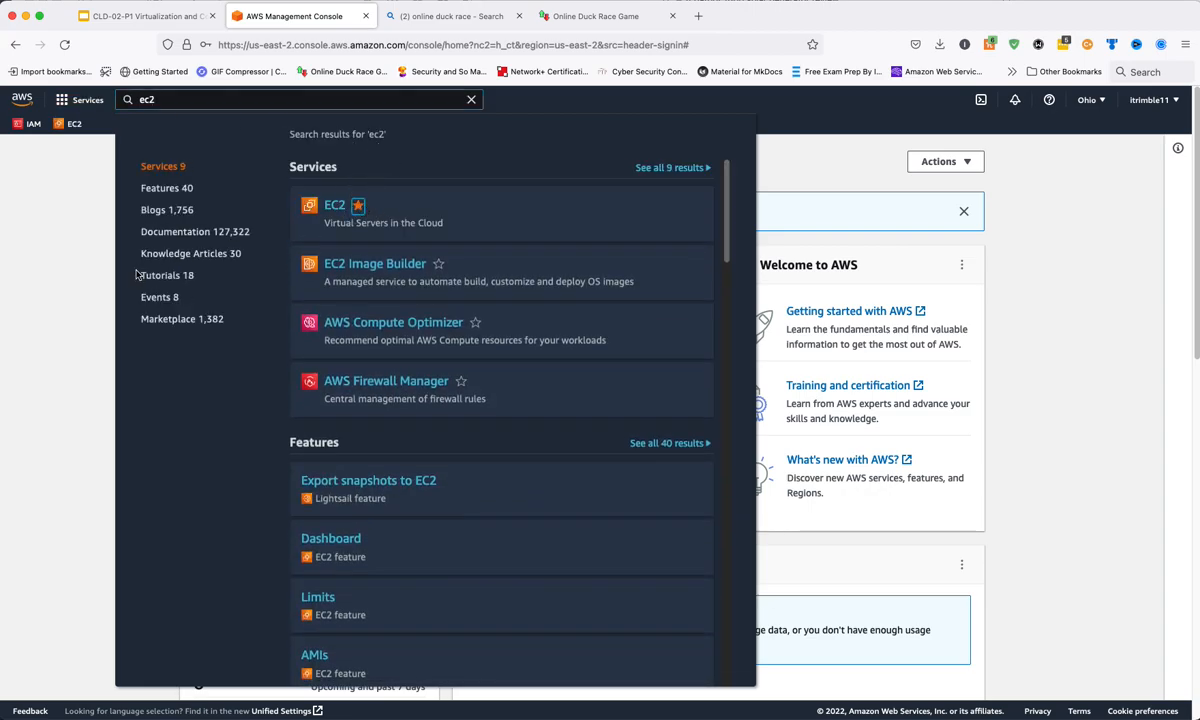
Go to the IAM user groups and permanently delete the existing Developers and QA groups, confirming with "delete"
left_click(27, 123)
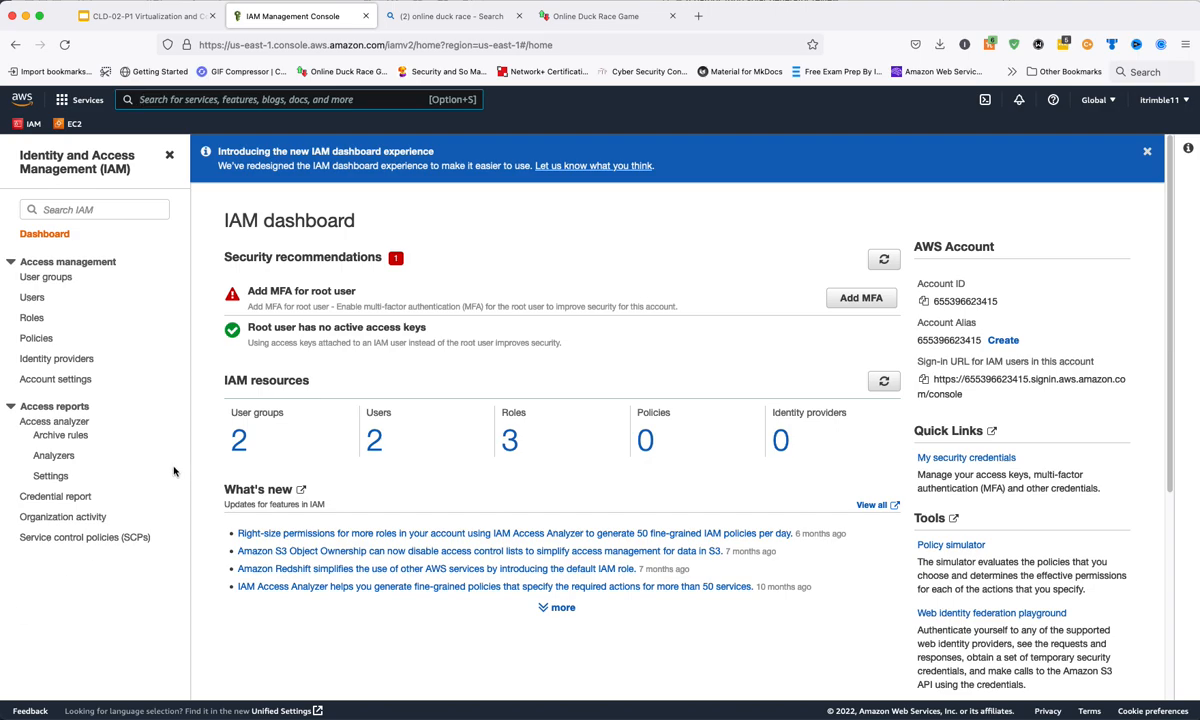
left_click(238, 445)
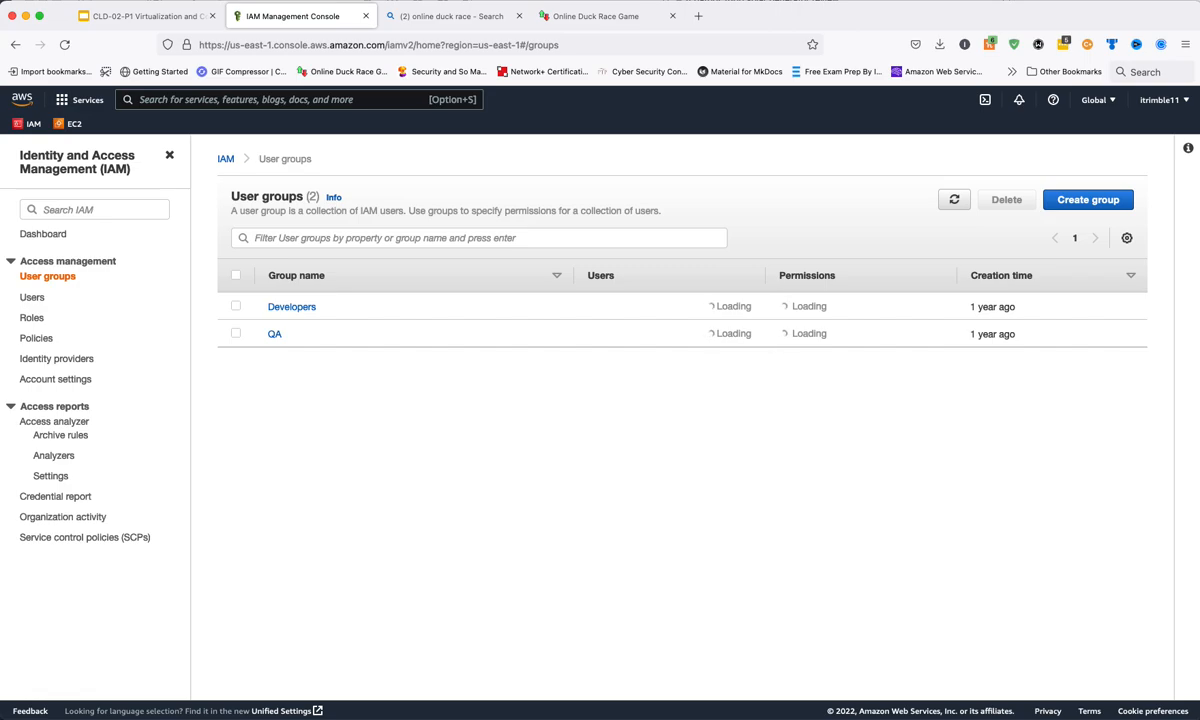
left_click(237, 308)
left_click(237, 333)
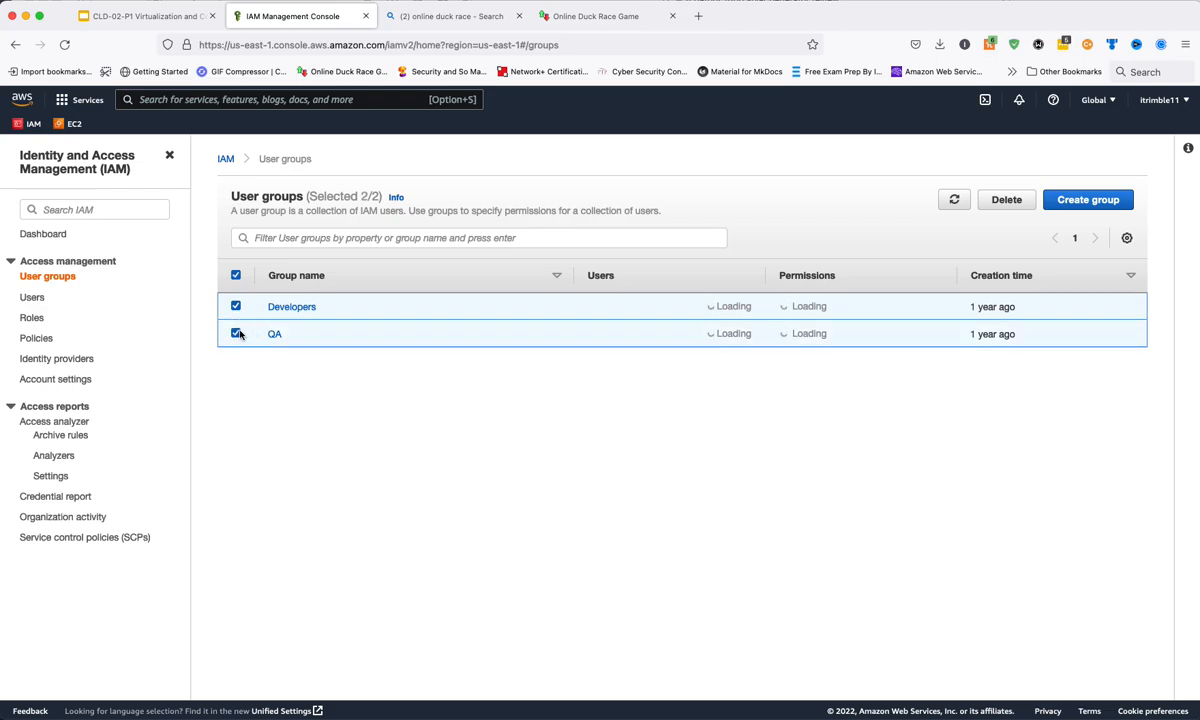
left_click(1006, 199)
left_click(562, 455)
type("delete")
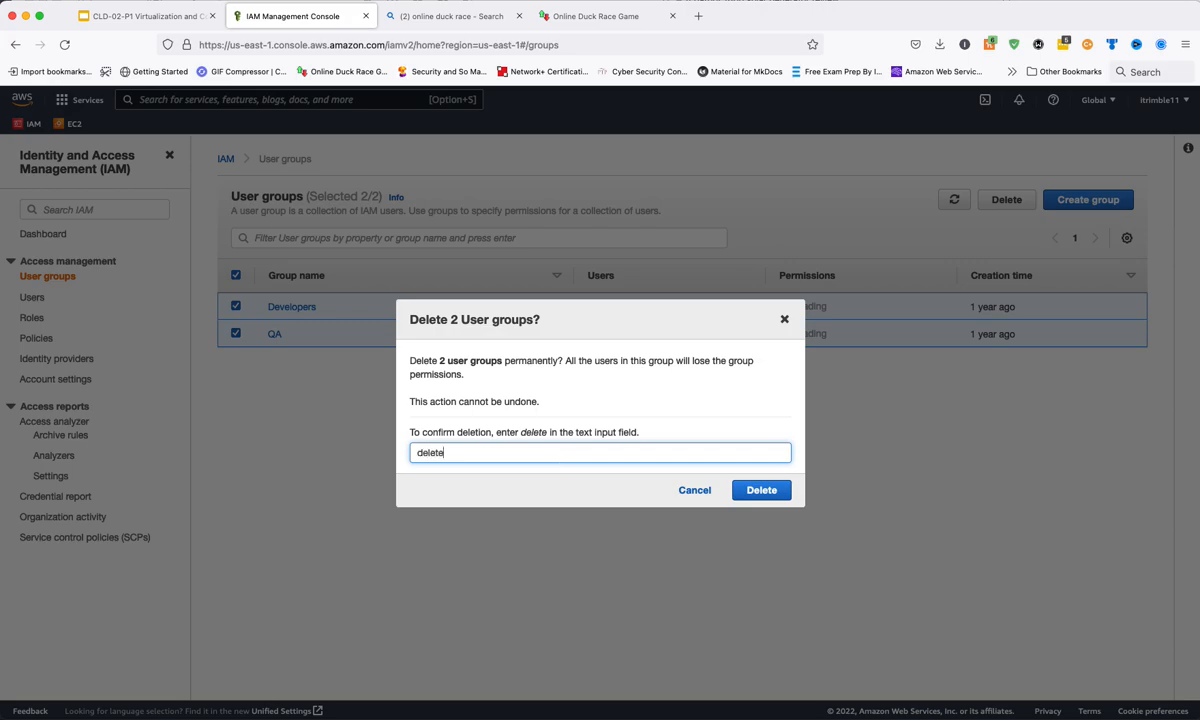
left_click(764, 491)
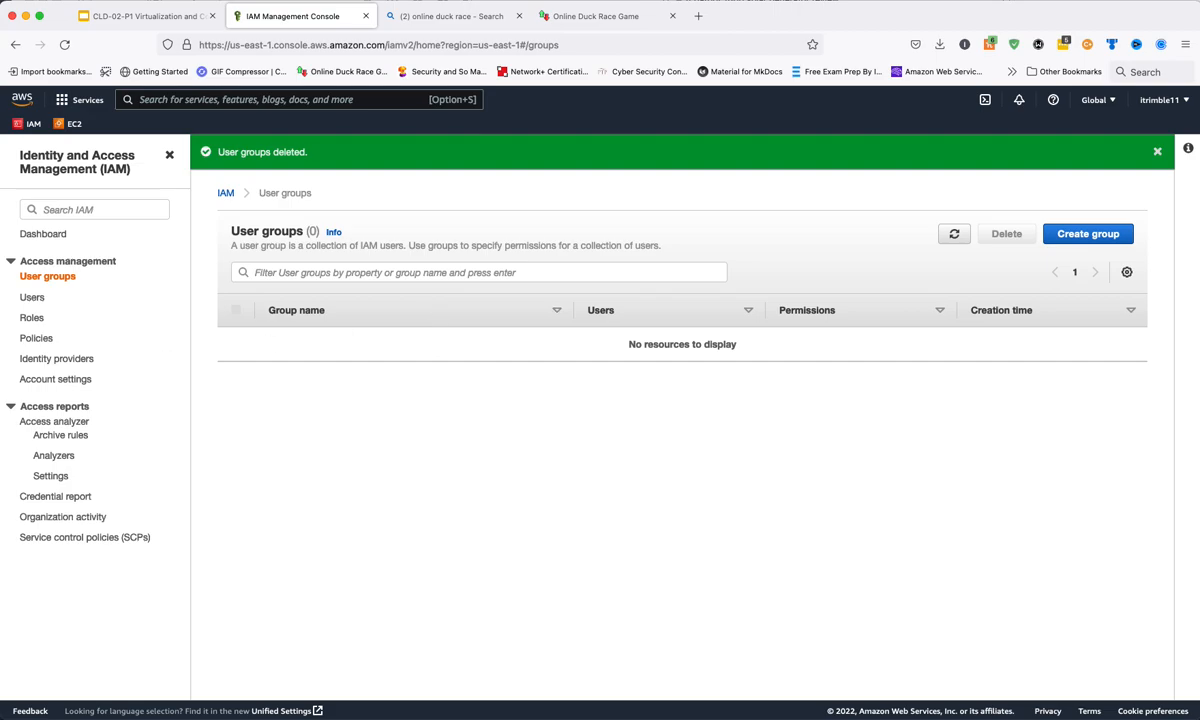
Create a user group named Developers without adding users or attaching permissions policies
left_click(1080, 245)
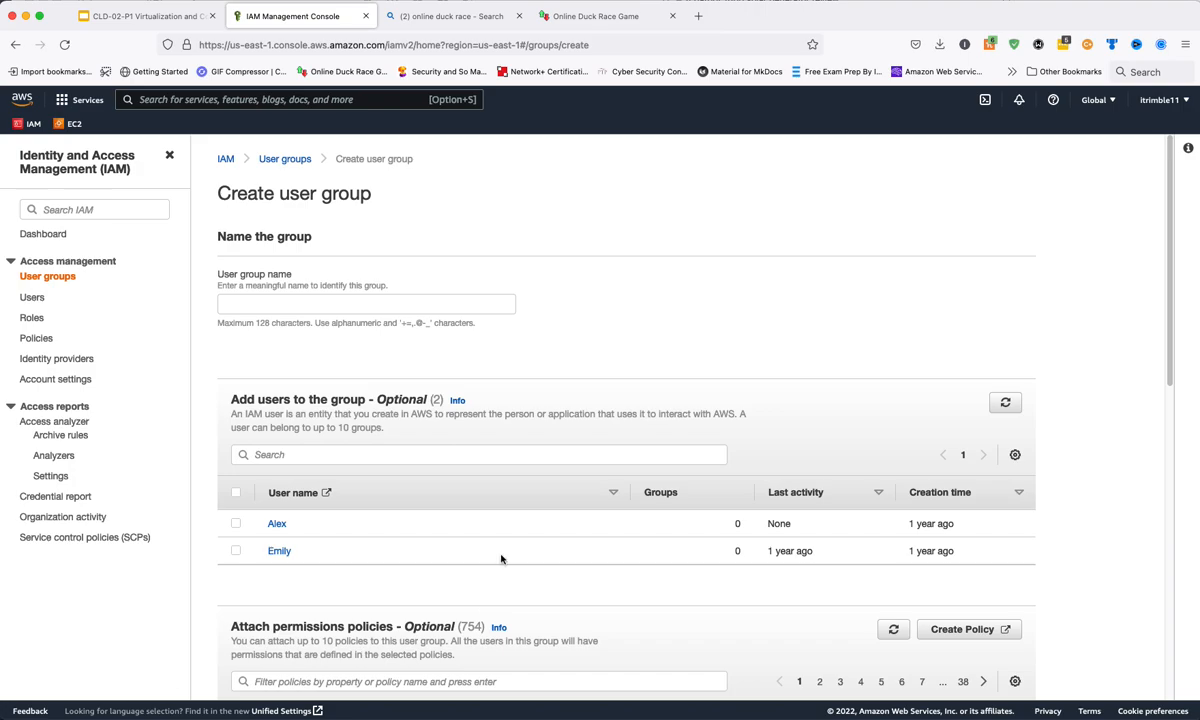
left_click(433, 307)
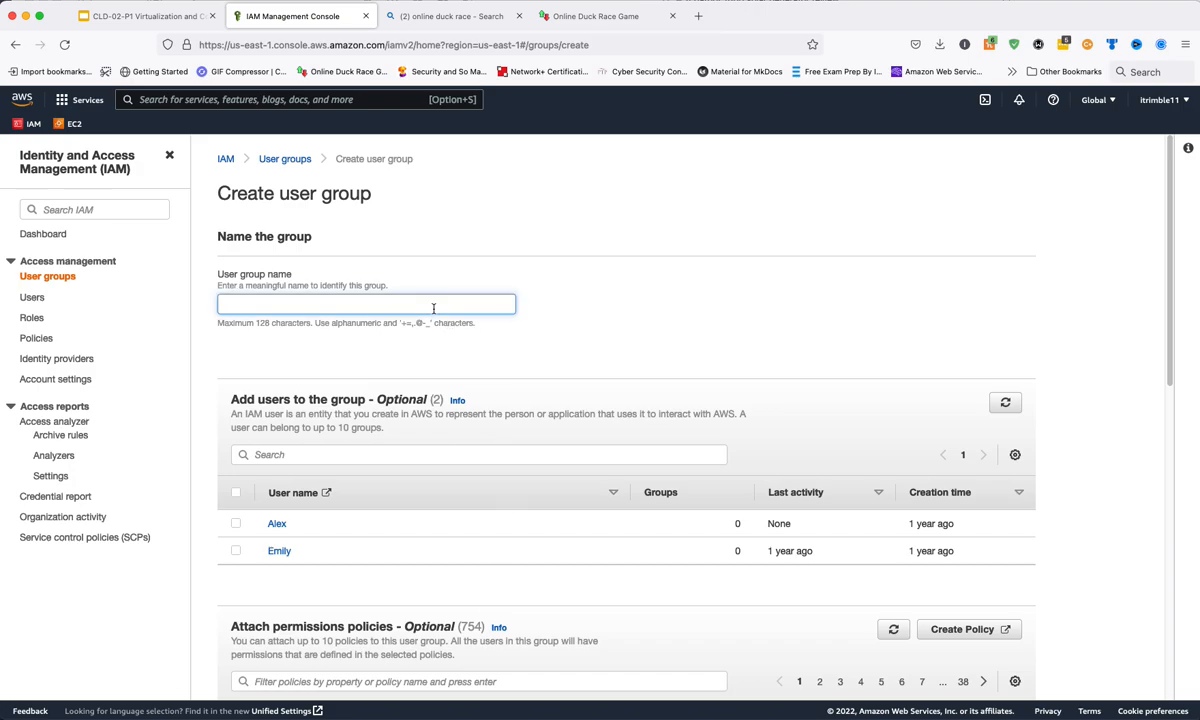
type("Developers")
key("Return")
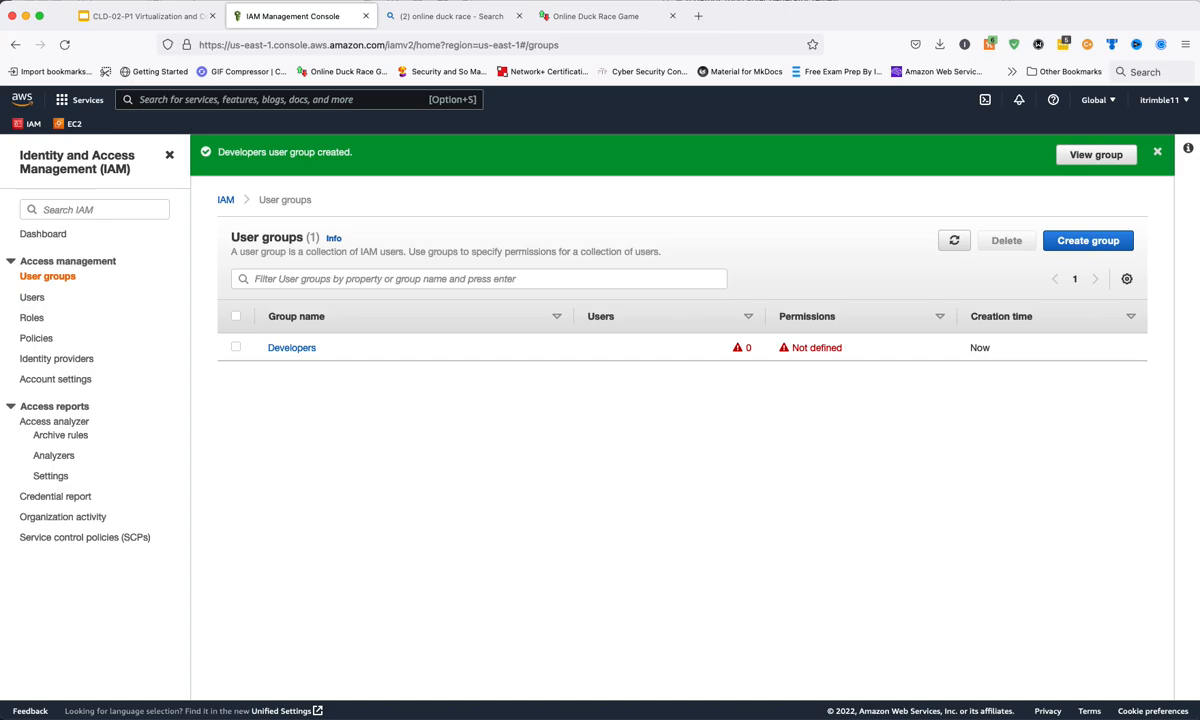
key("super+Tab")
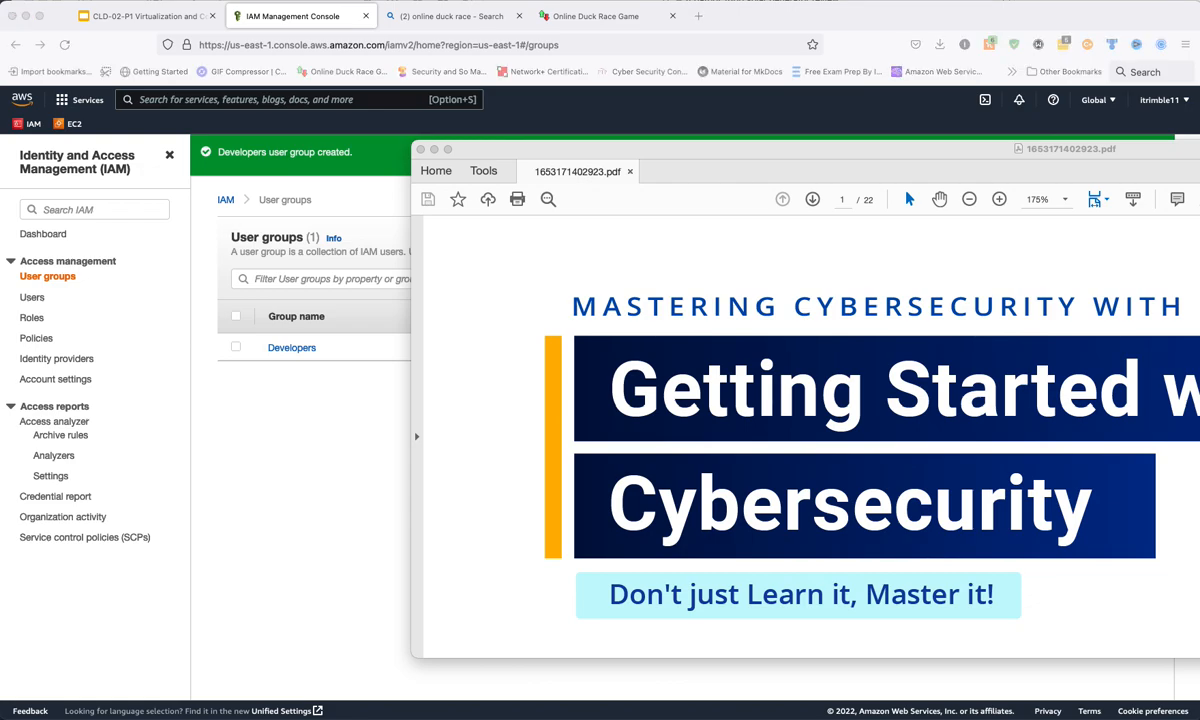
left_click(433, 151)
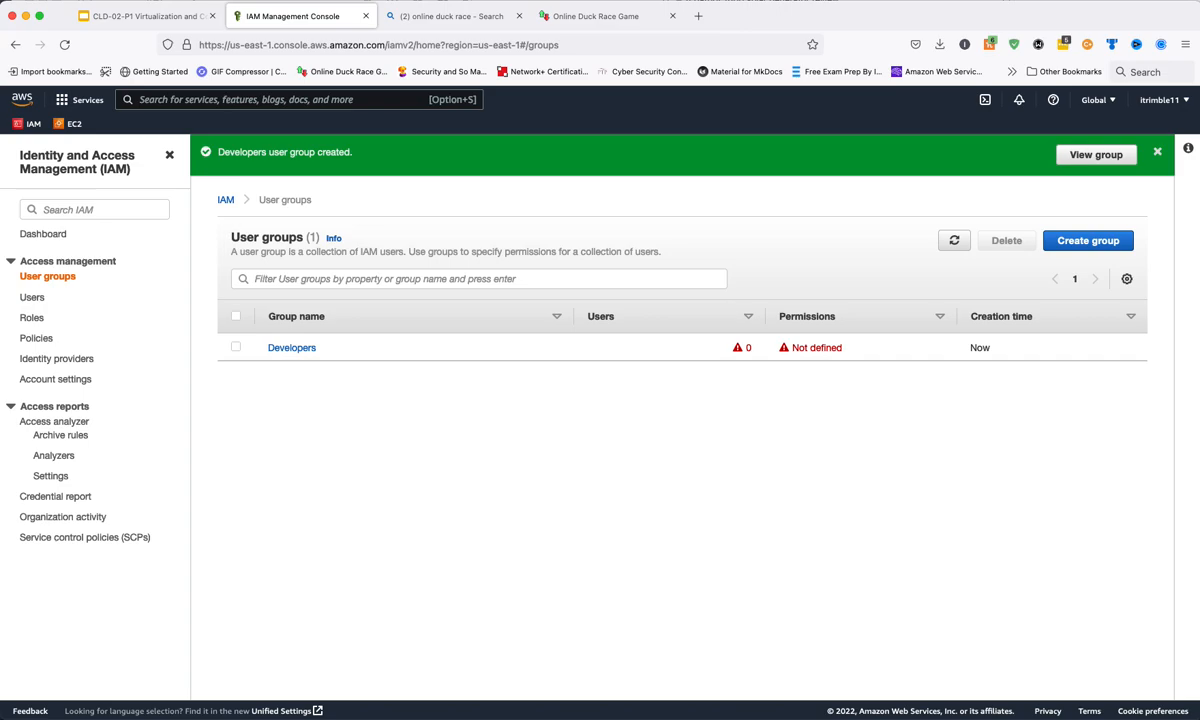
Search all AWS services and resources for "administrator access", change the query to "administratoraccess" and look through the results
left_click(136, 99)
type("a")
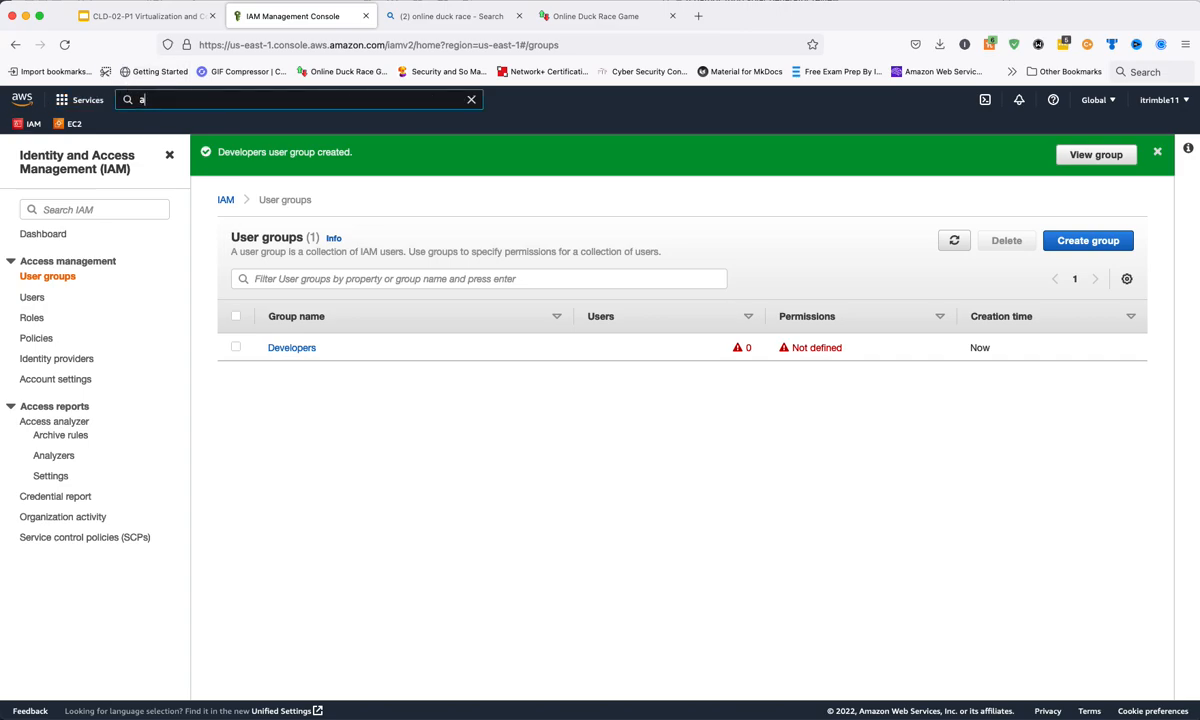
type("dmin")
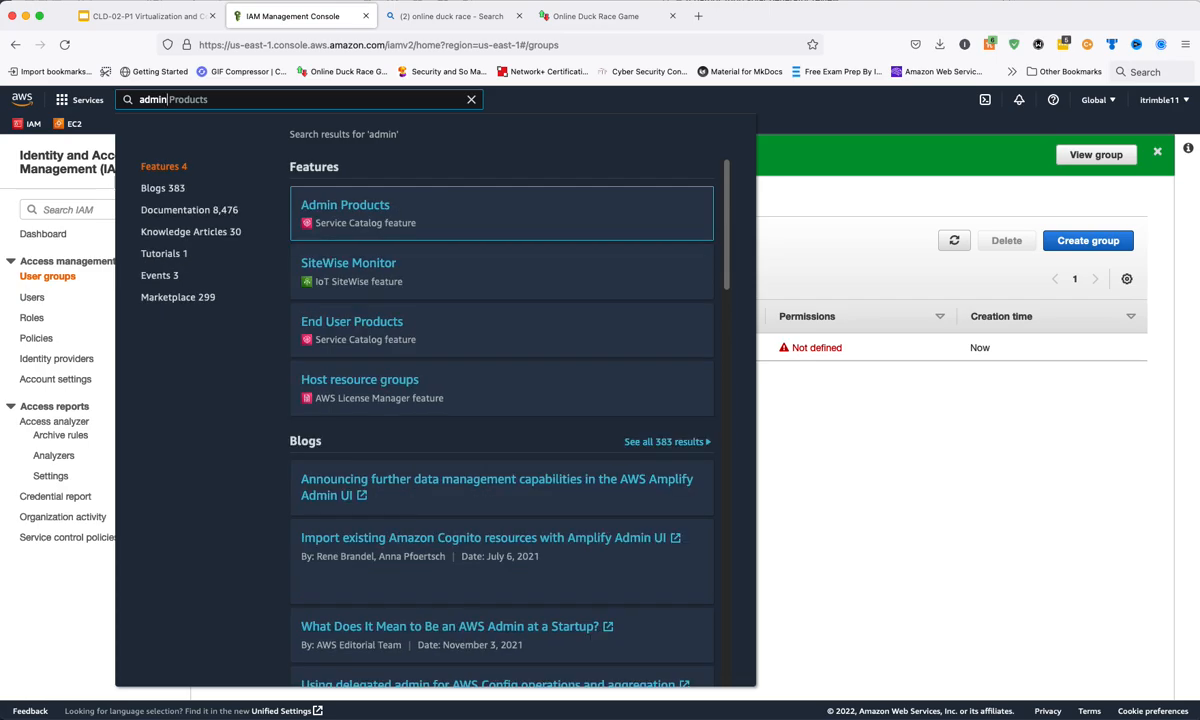
type("ist")
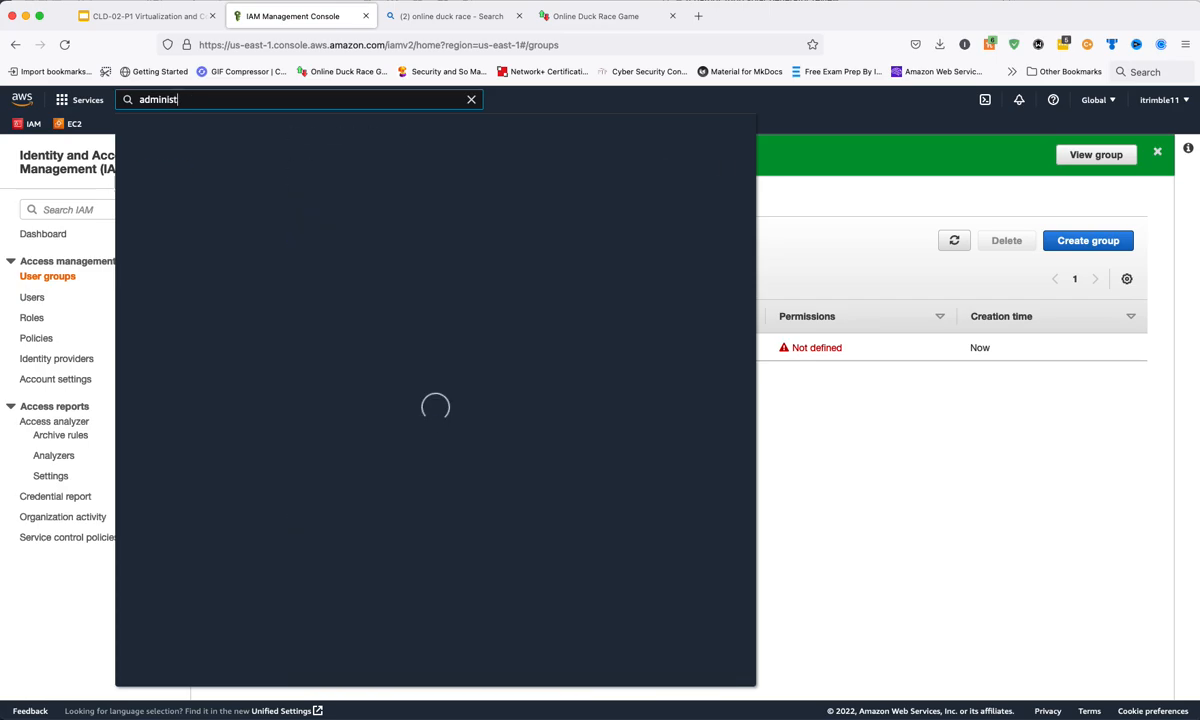
type("rator")
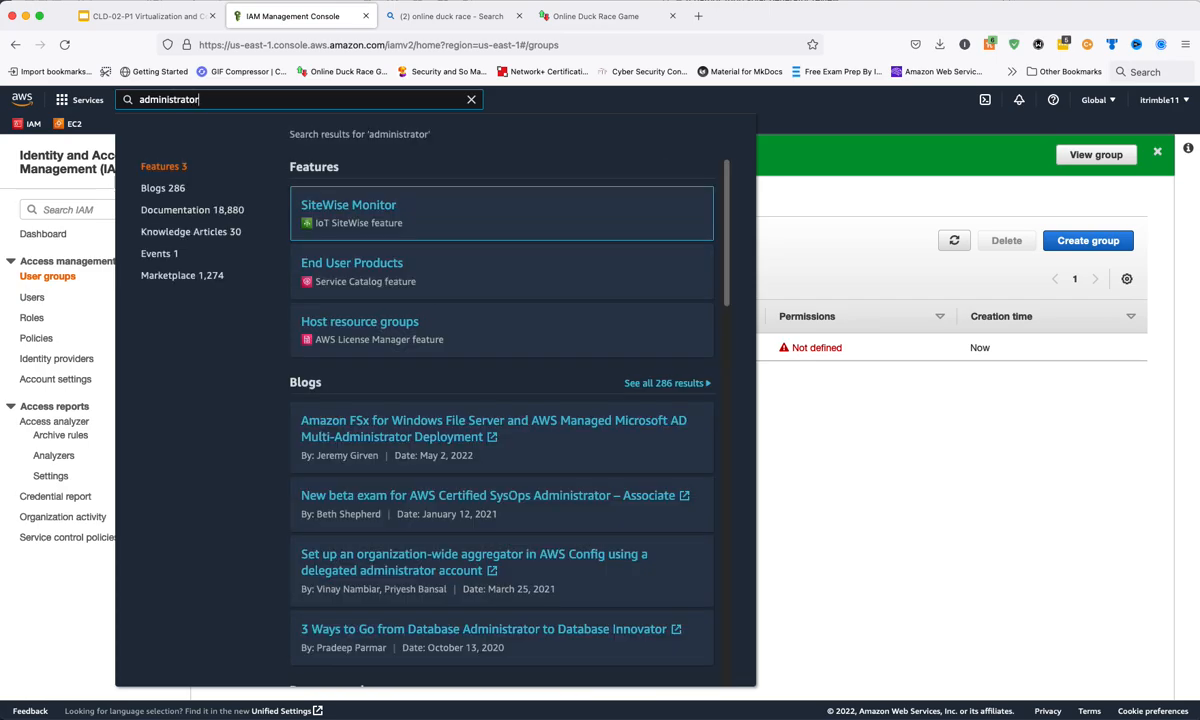
type(" access")
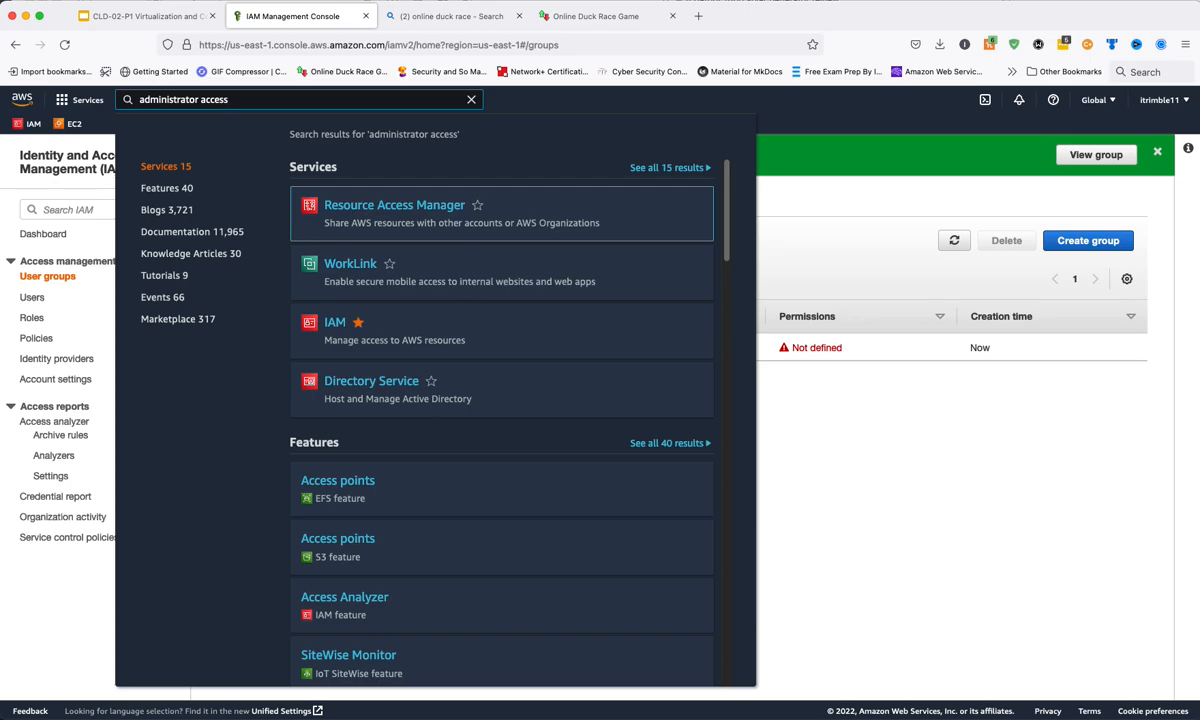
left_click(203, 101)
key("BackSpace")
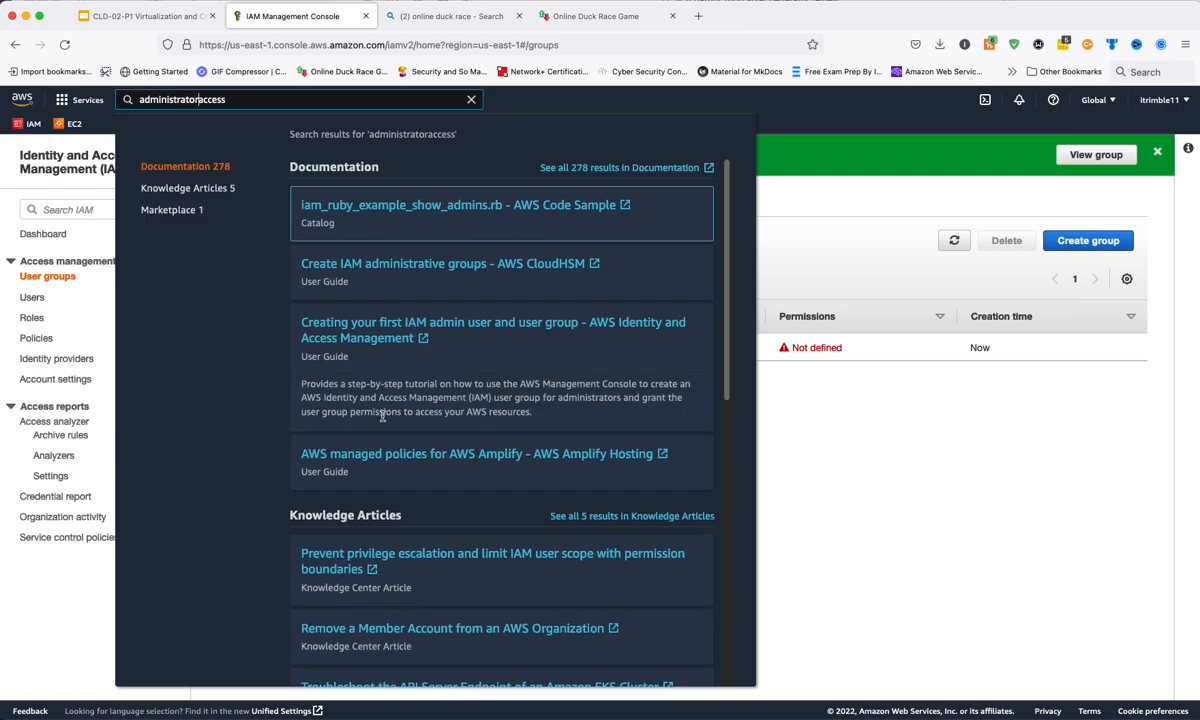
scroll(382, 416, "down", 1)
scroll(382, 418, "down", 4)
scroll(383, 420, "up", 4)
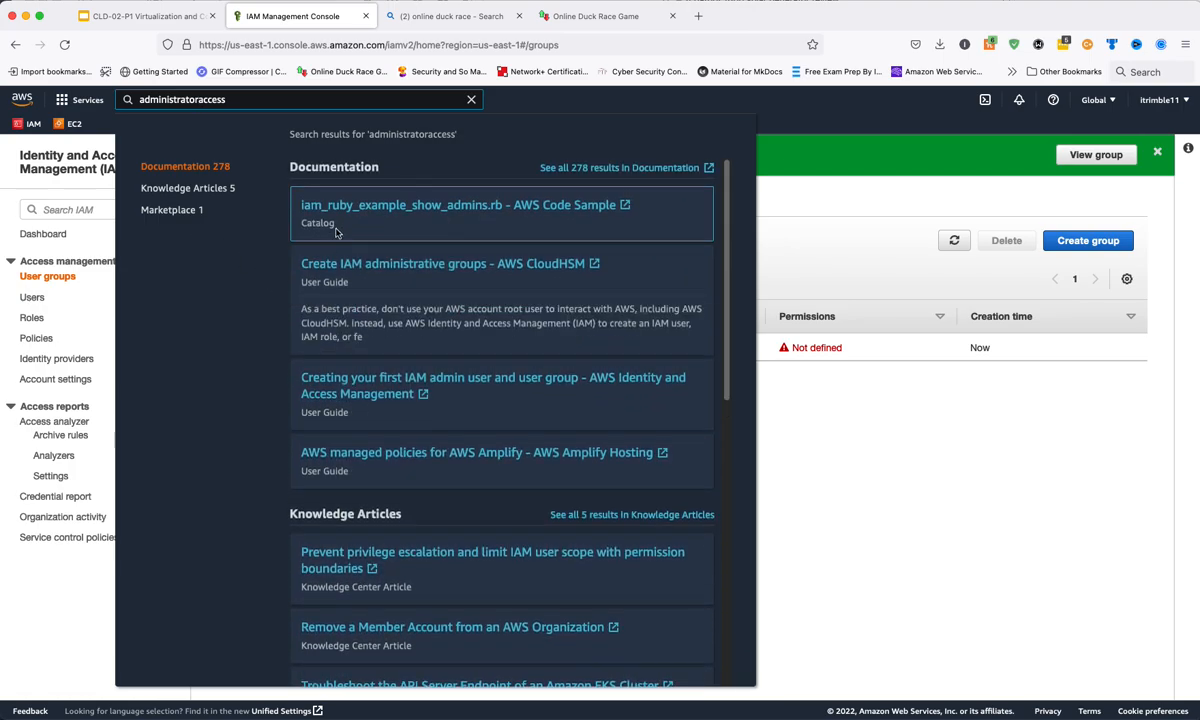
Open the "Create IAM administrative groups - AWS CloudHSM" guide, return to the IAM console and clear the search
left_click(350, 262)
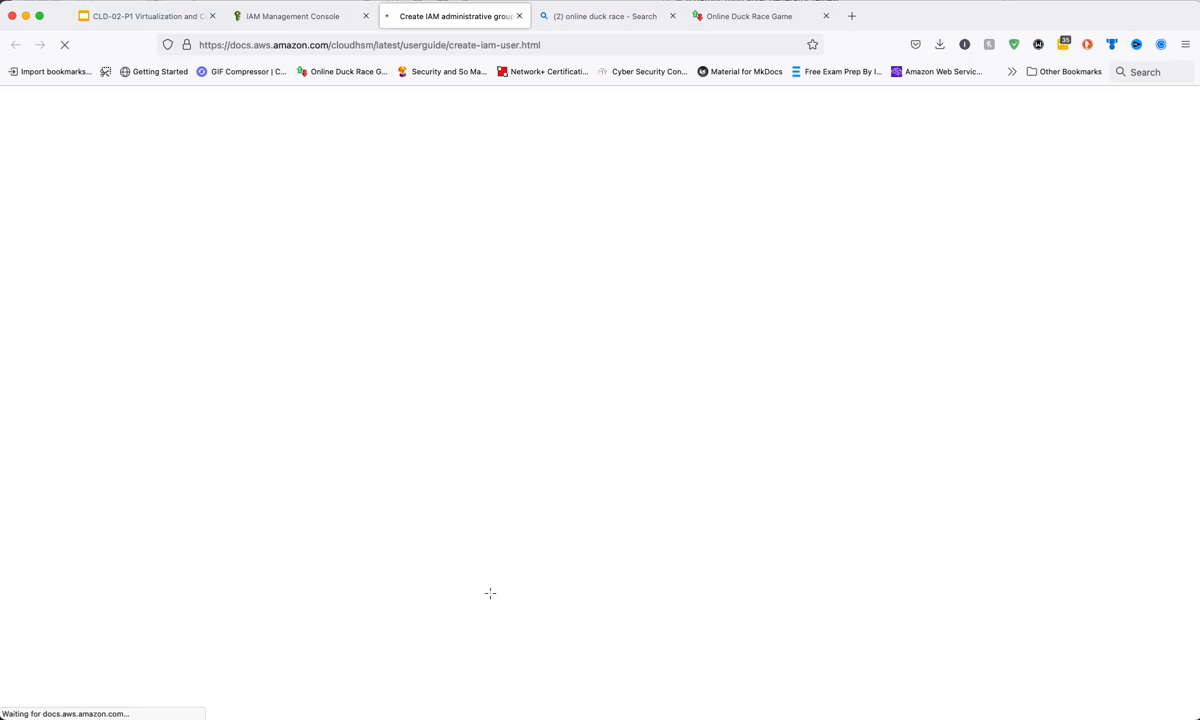
left_click(327, 18)
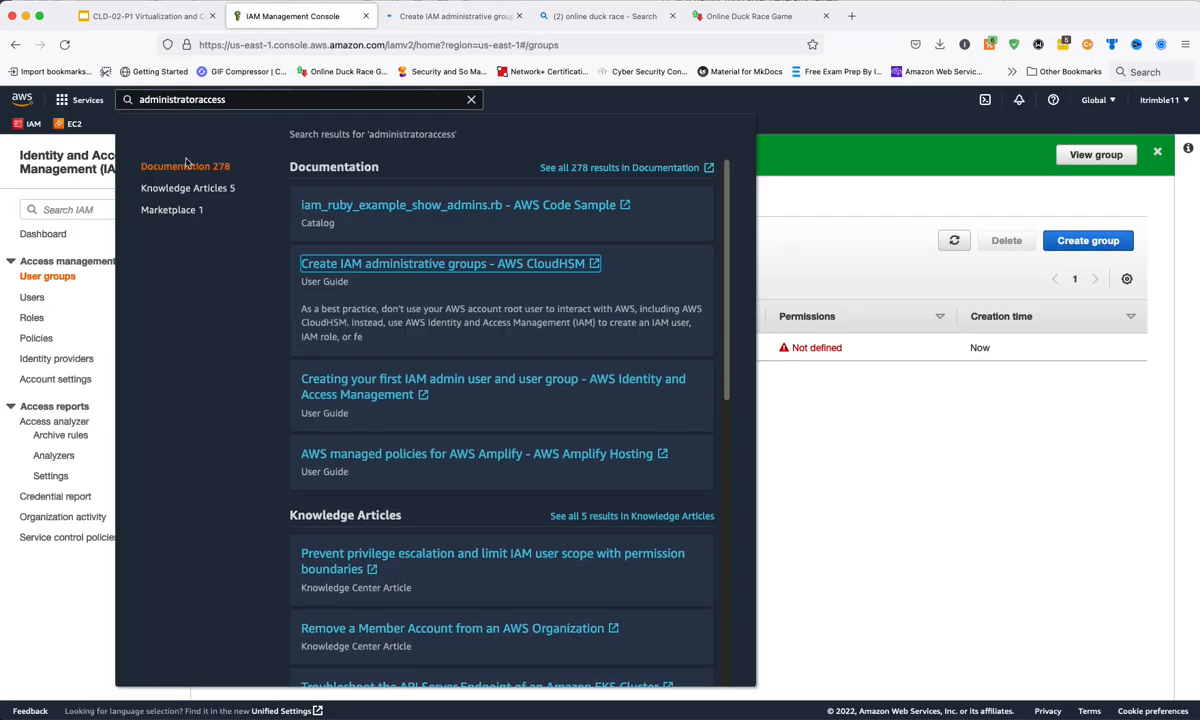
left_click(471, 100)
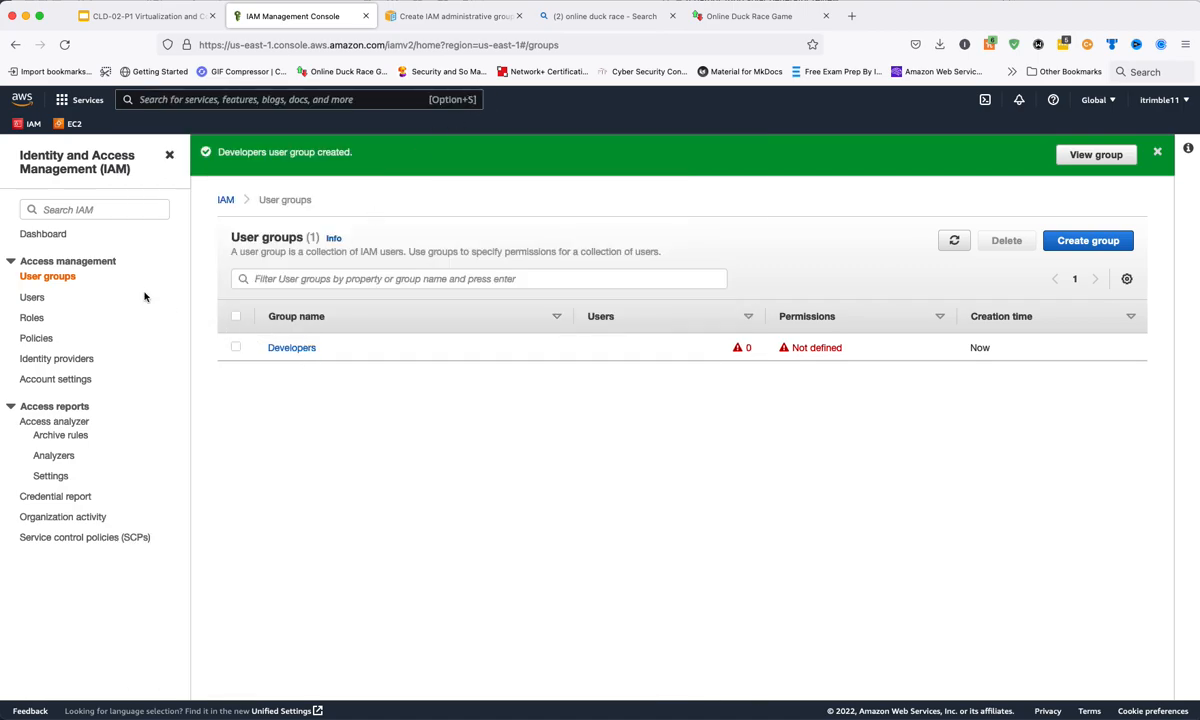
Search within IAM for "administ" and review the AdministratorAccess policy's permissions, returning to the user groups list
left_click(88, 209)
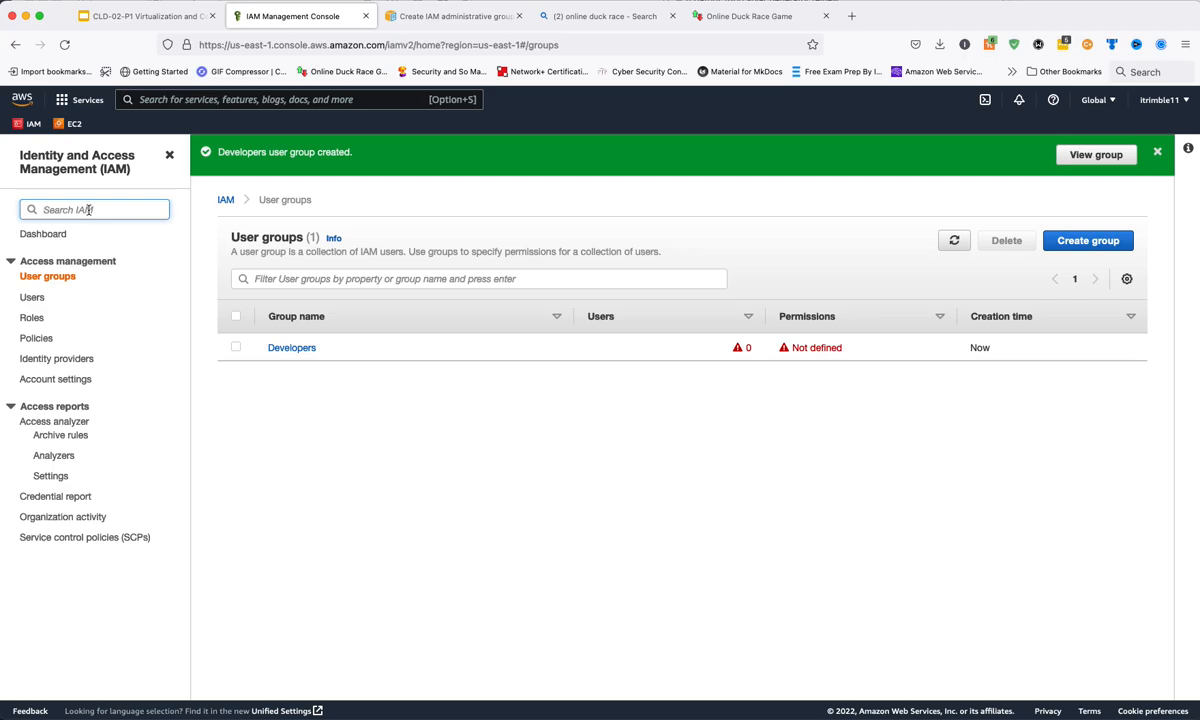
type("ad")
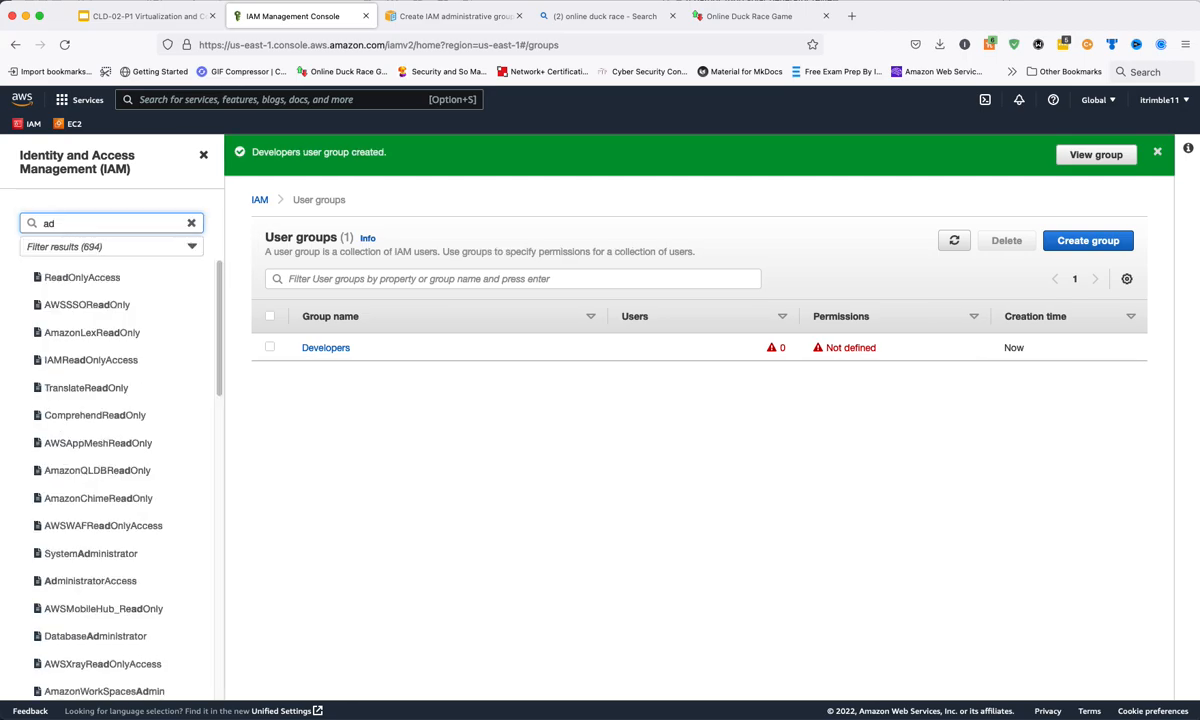
type("minist")
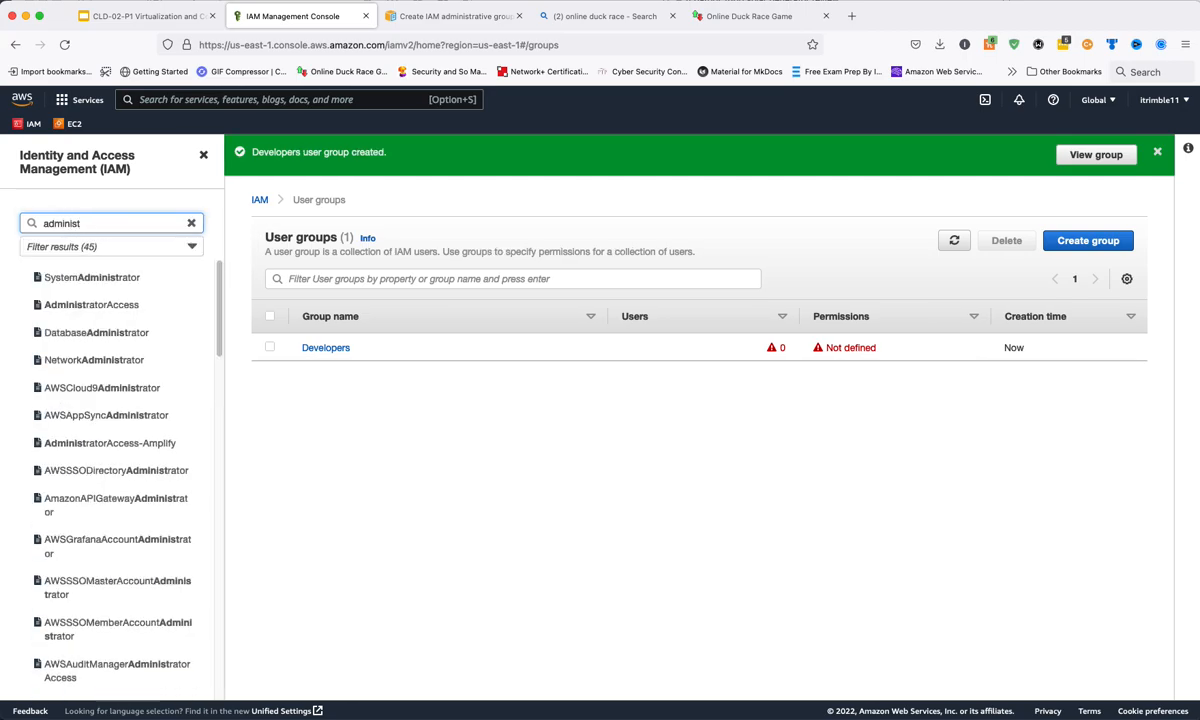
left_click(76, 311)
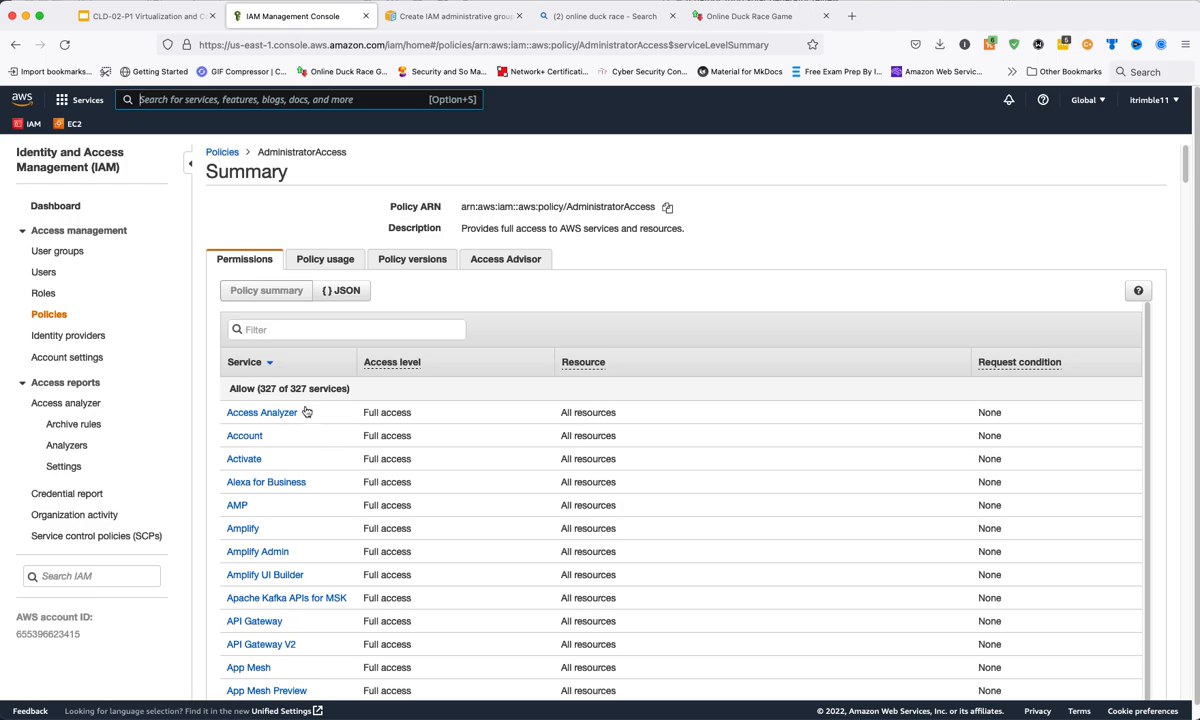
scroll(290, 510, "down", 5)
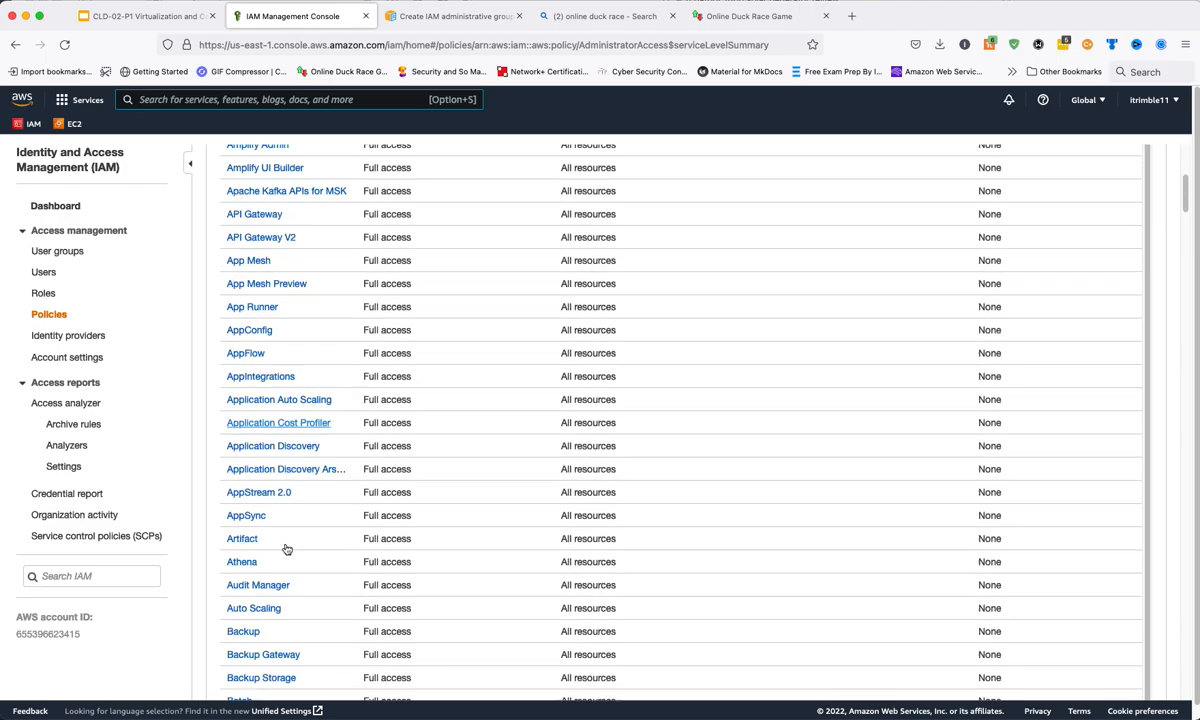
scroll(300, 480, "up", 5)
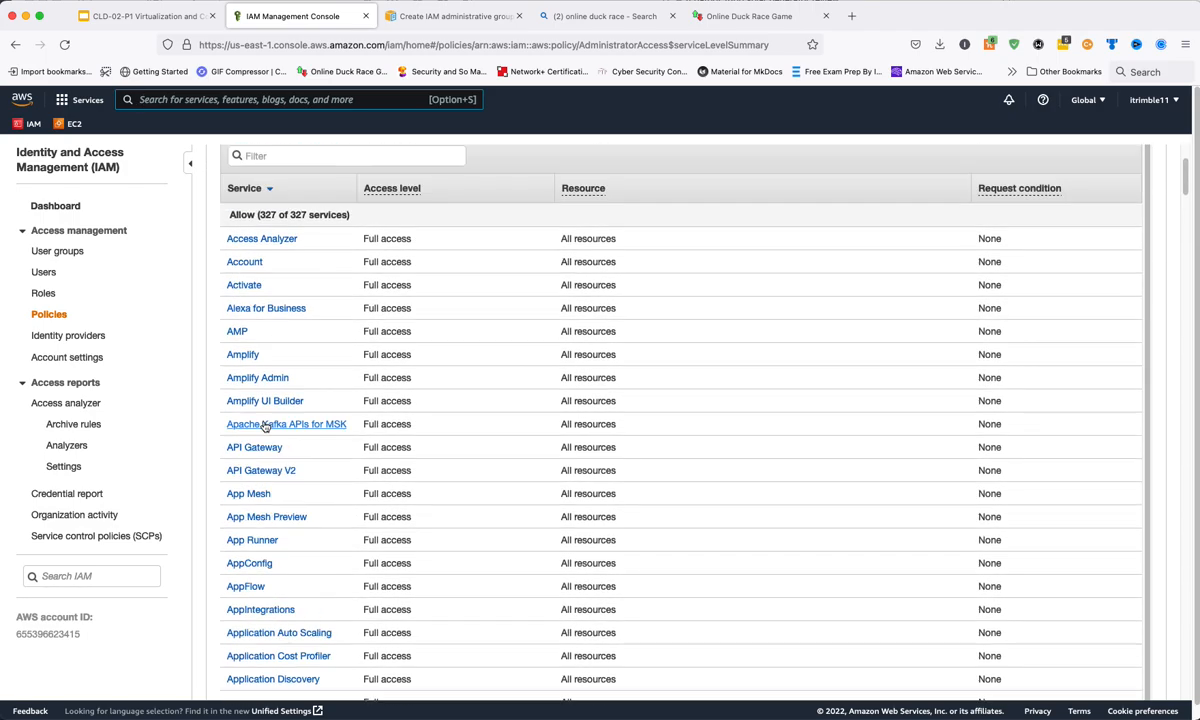
left_click(60, 251)
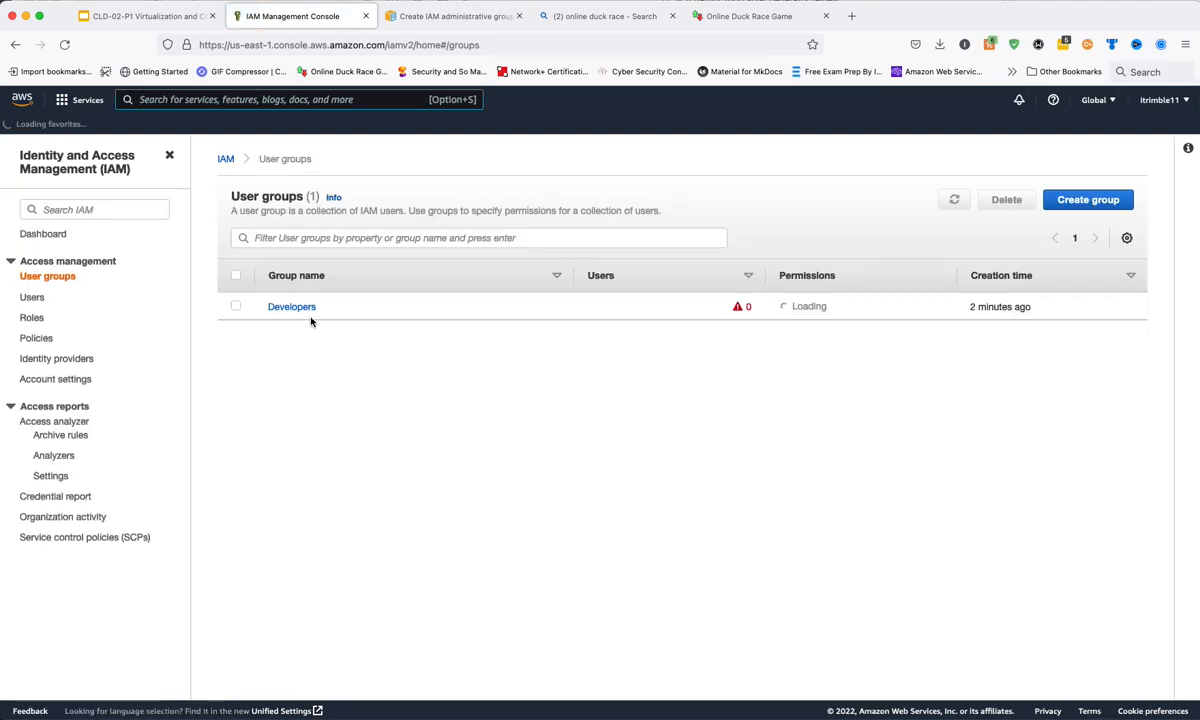
Look at the Developers group's users, and filter the IAM policies list by "administatoraccess"
left_click(301, 310)
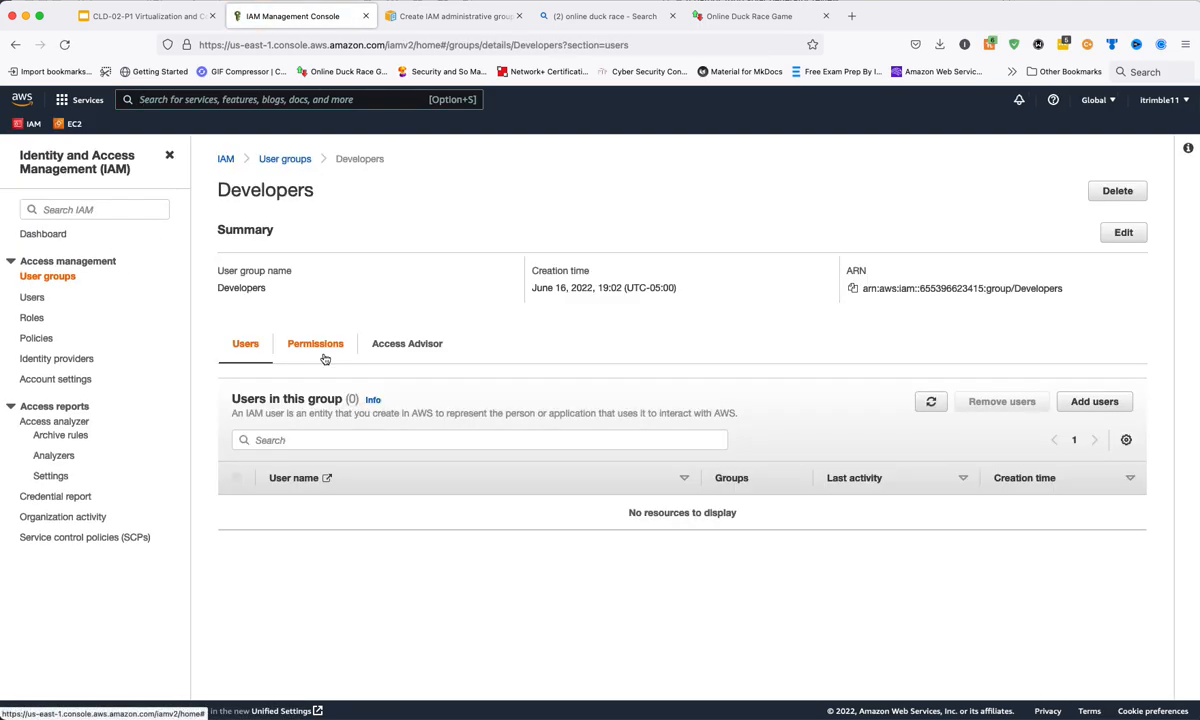
left_click(296, 438)
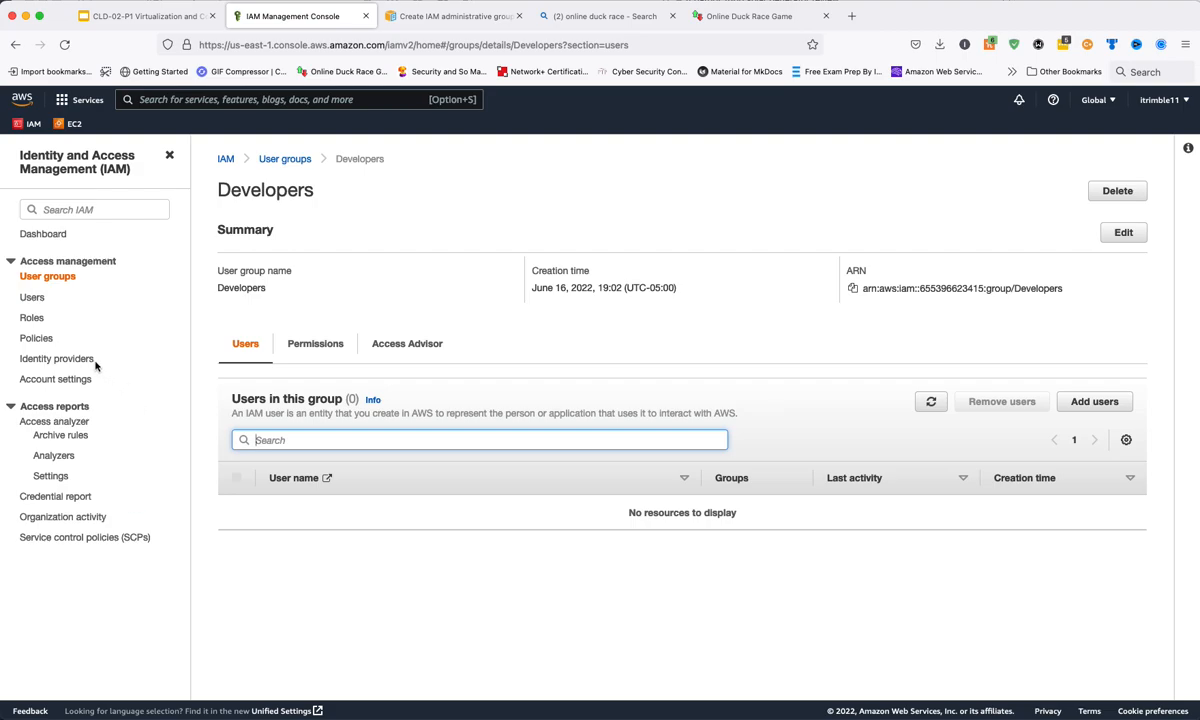
left_click(37, 338)
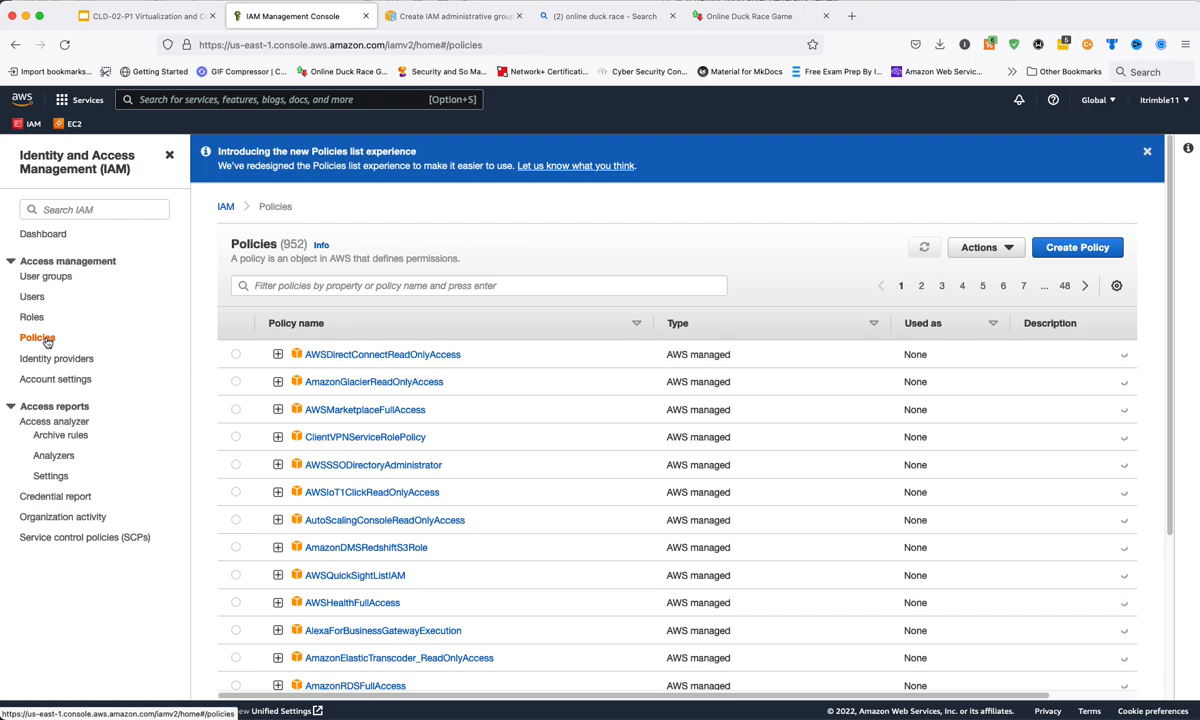
left_click(325, 285)
type("a")
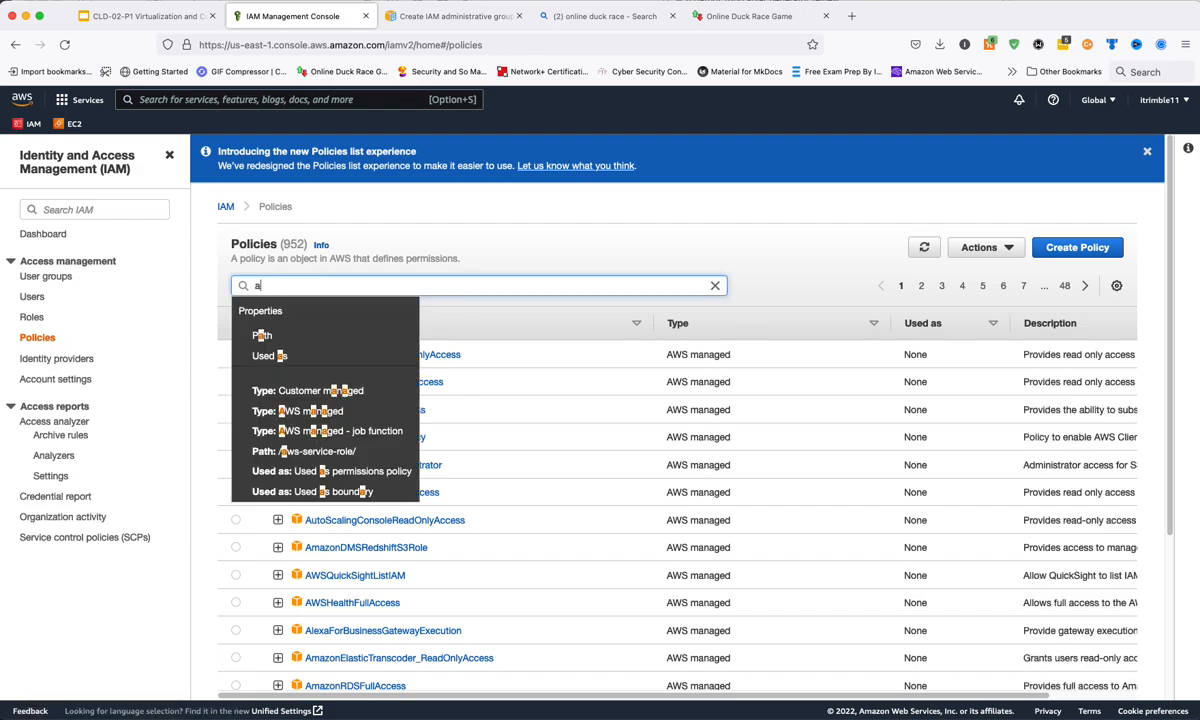
type("dministator")
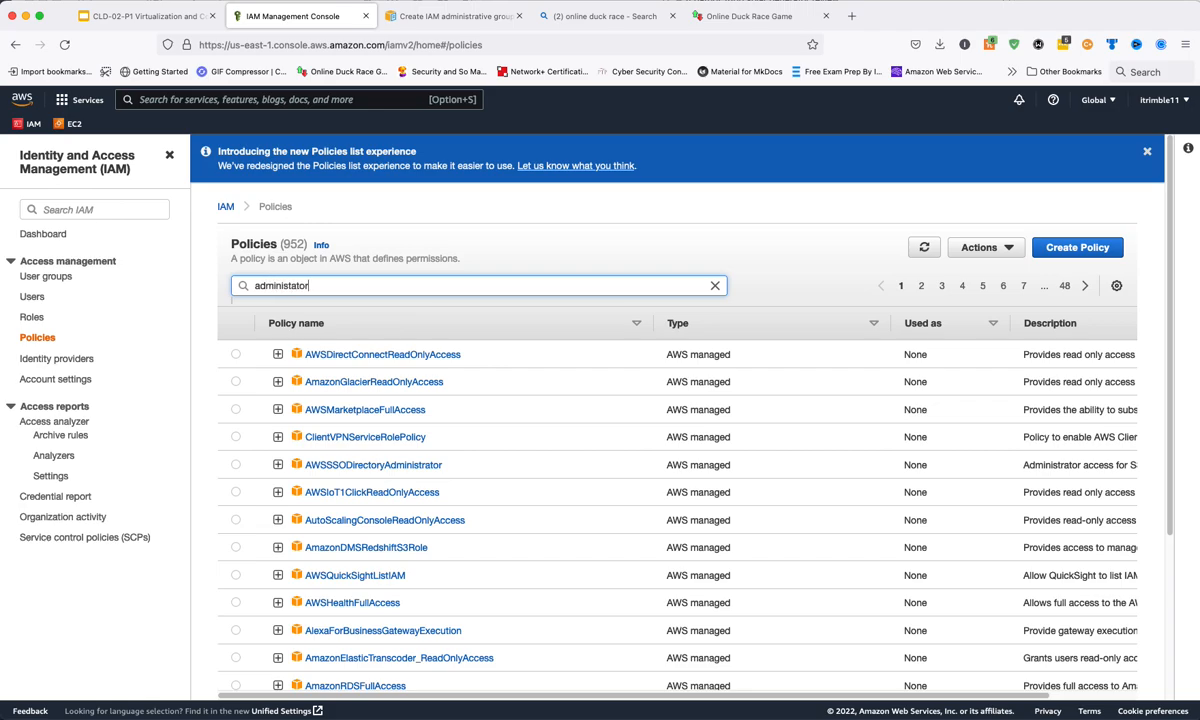
type("access")
key("Return")
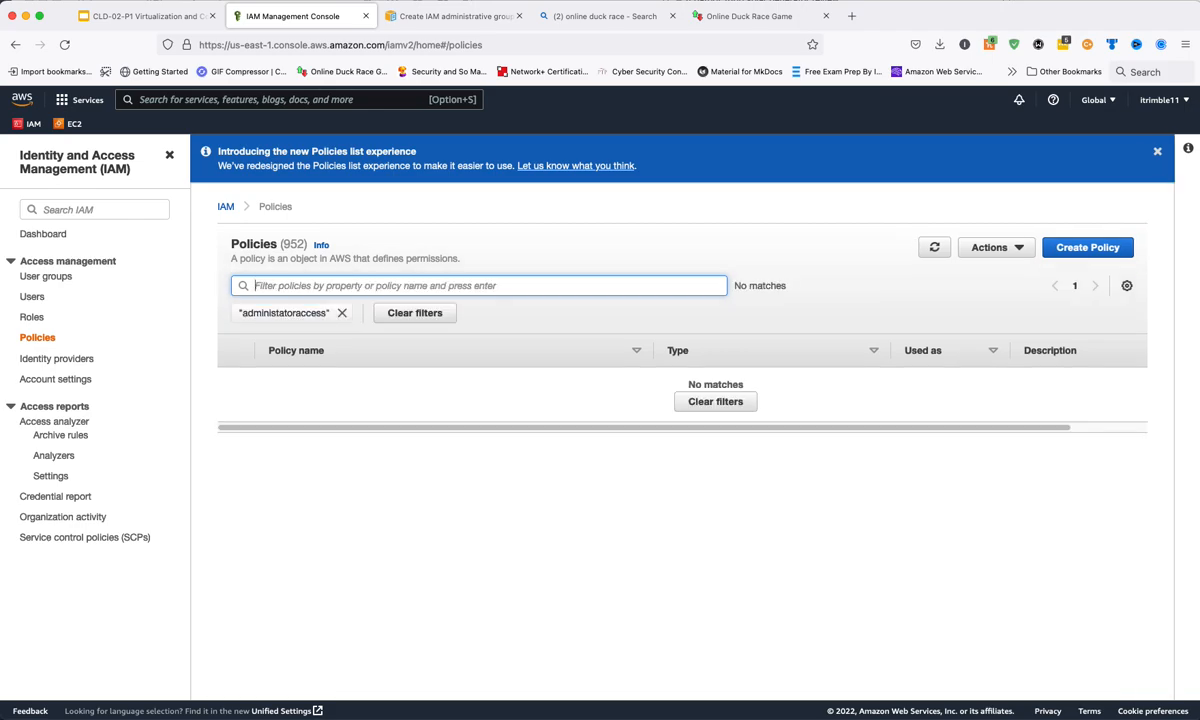
Filter the policies by "administrator" in place of the misspelled term, and remove both filters from the list
left_click(304, 284)
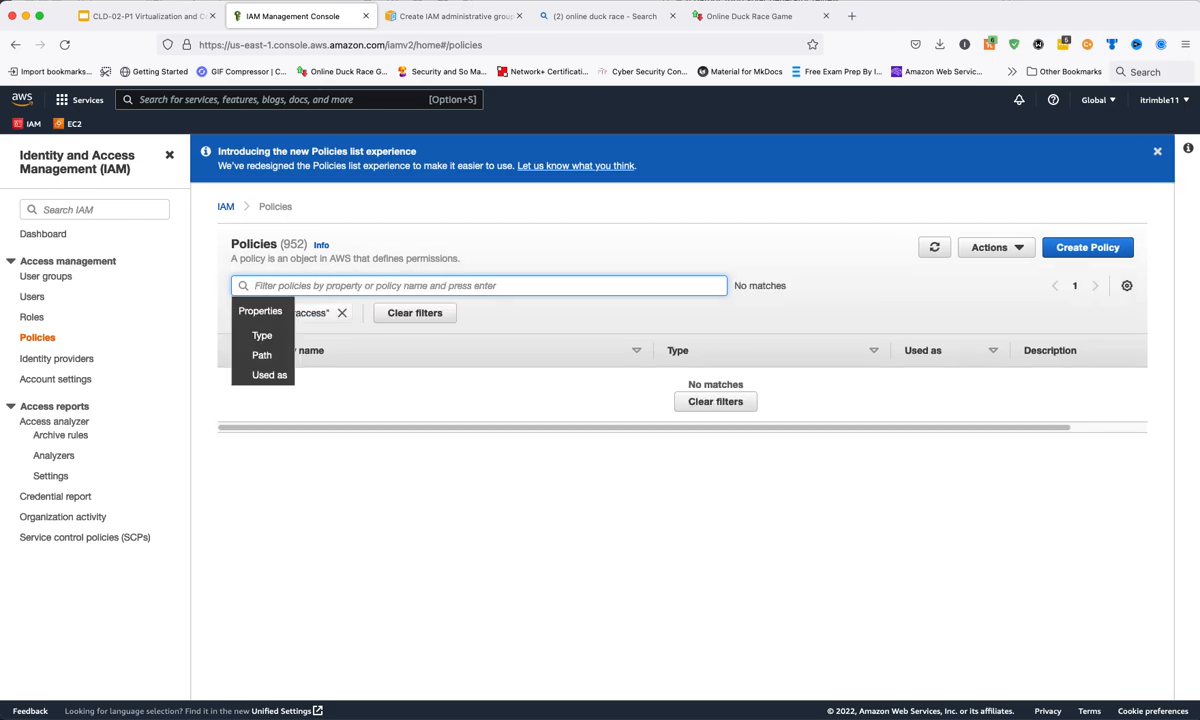
type("administrator")
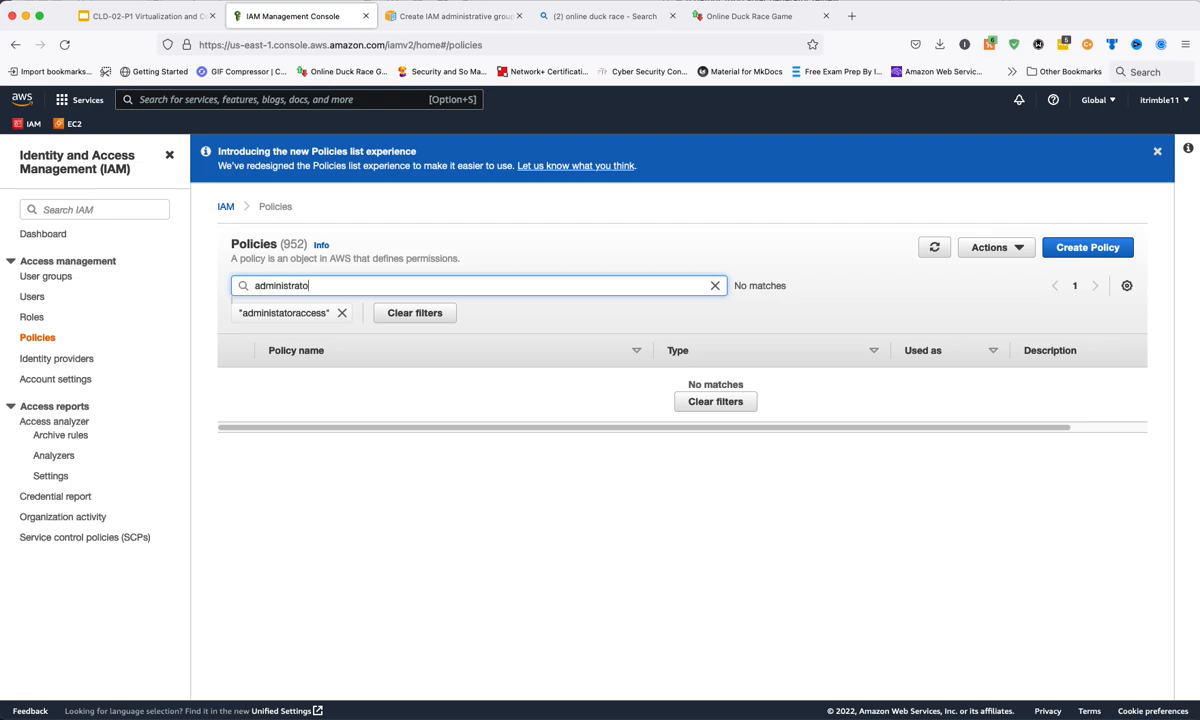
key("Return")
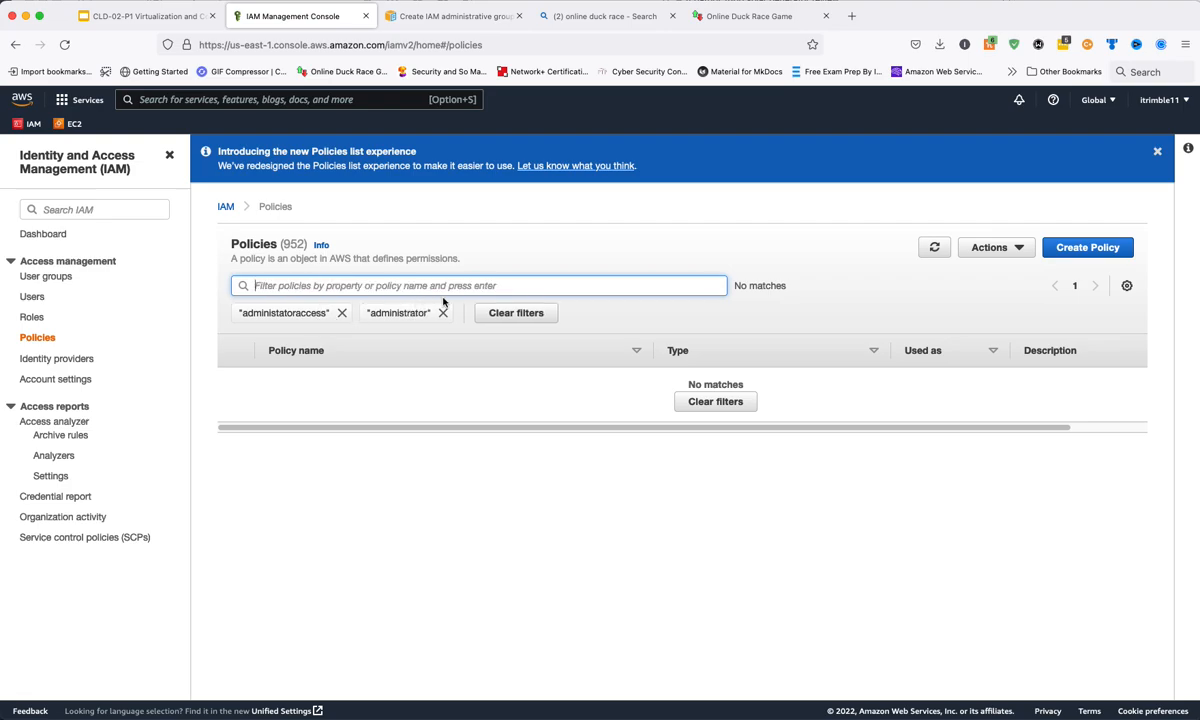
left_click(342, 312)
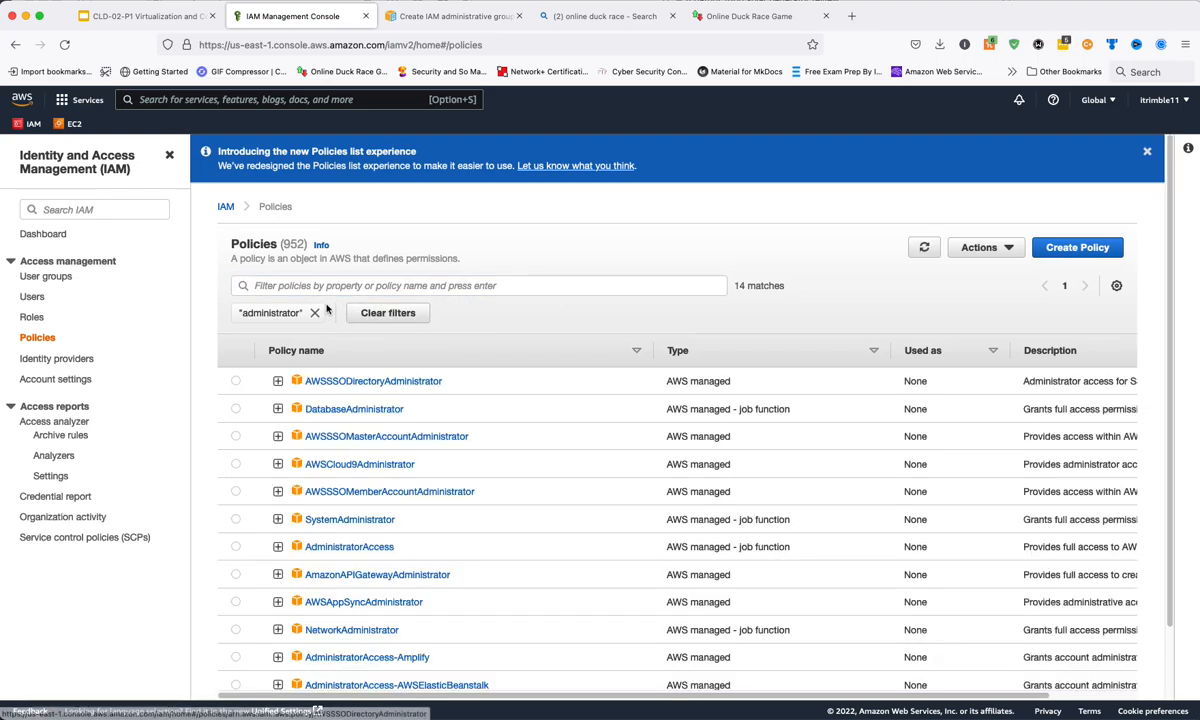
left_click(316, 313)
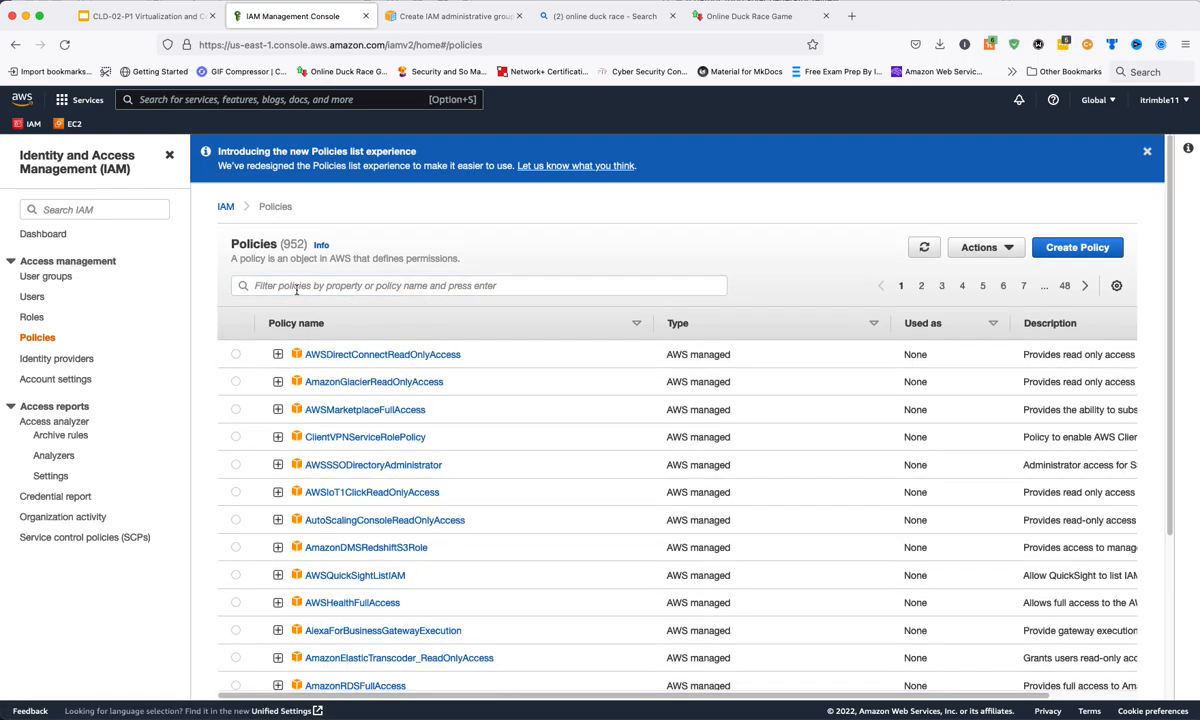
Filter the policies list by "AdministratorAccess"
left_click(297, 286)
type("Admin")
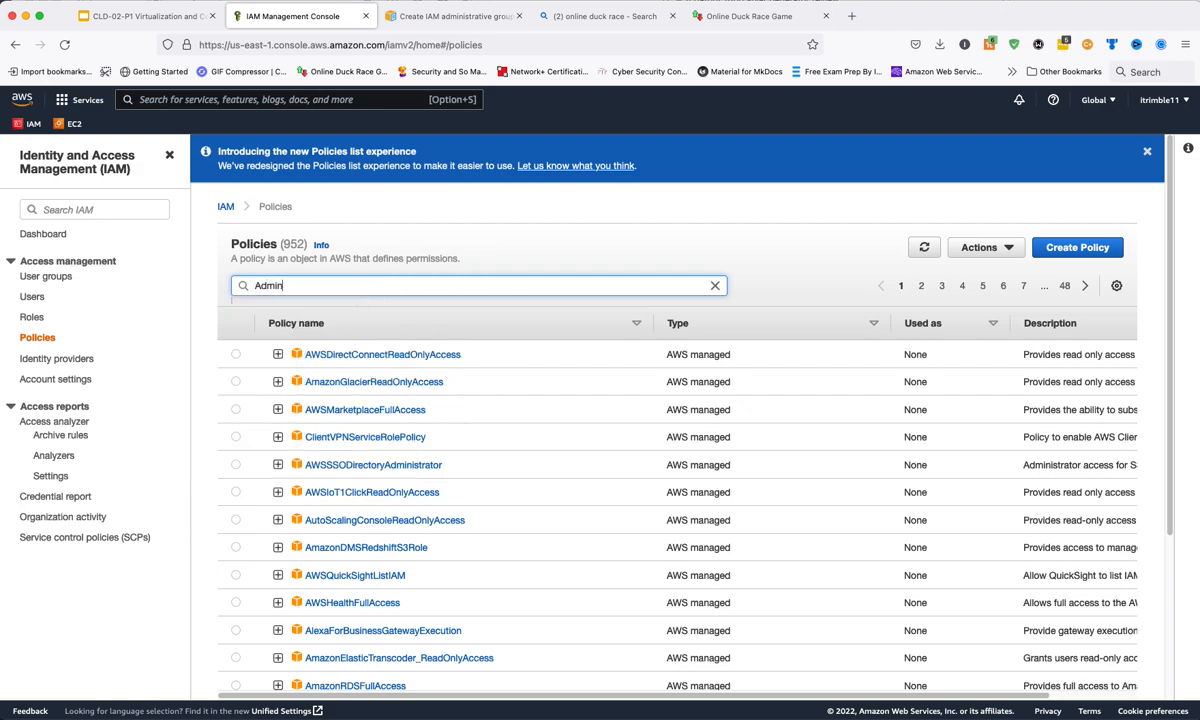
type("istratorAccess")
key("Return")
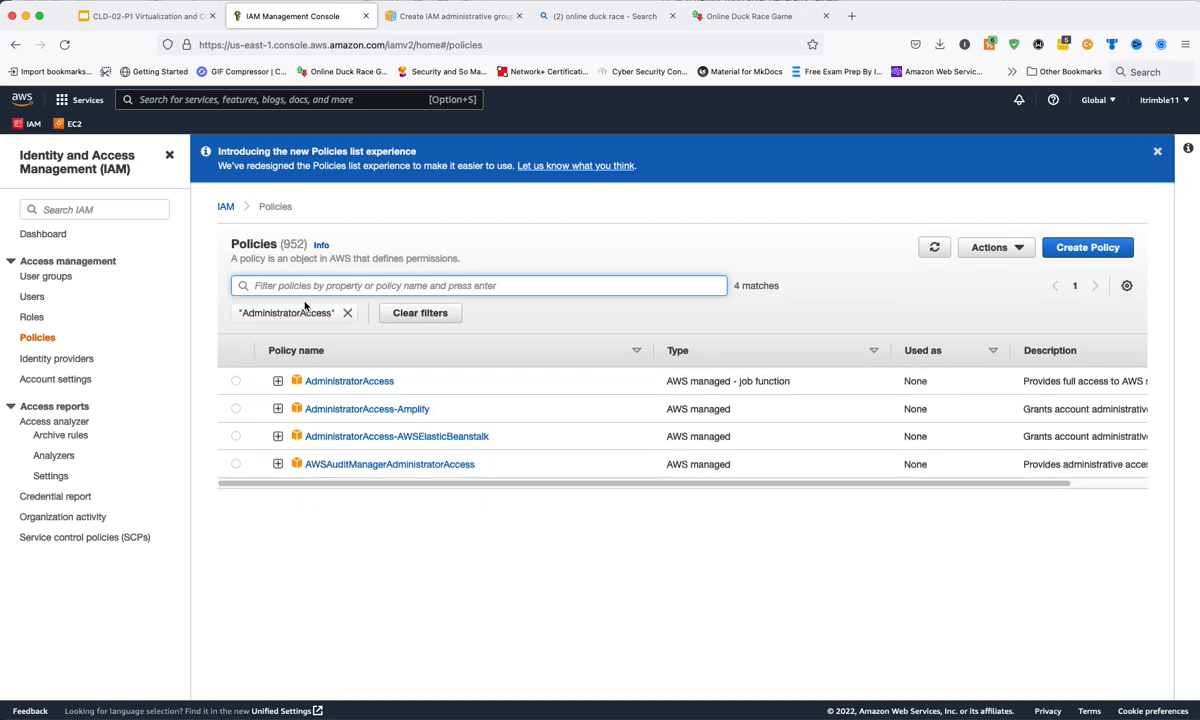
Attach the AdministratorAccess job function policy to the Developers group
left_click(236, 381)
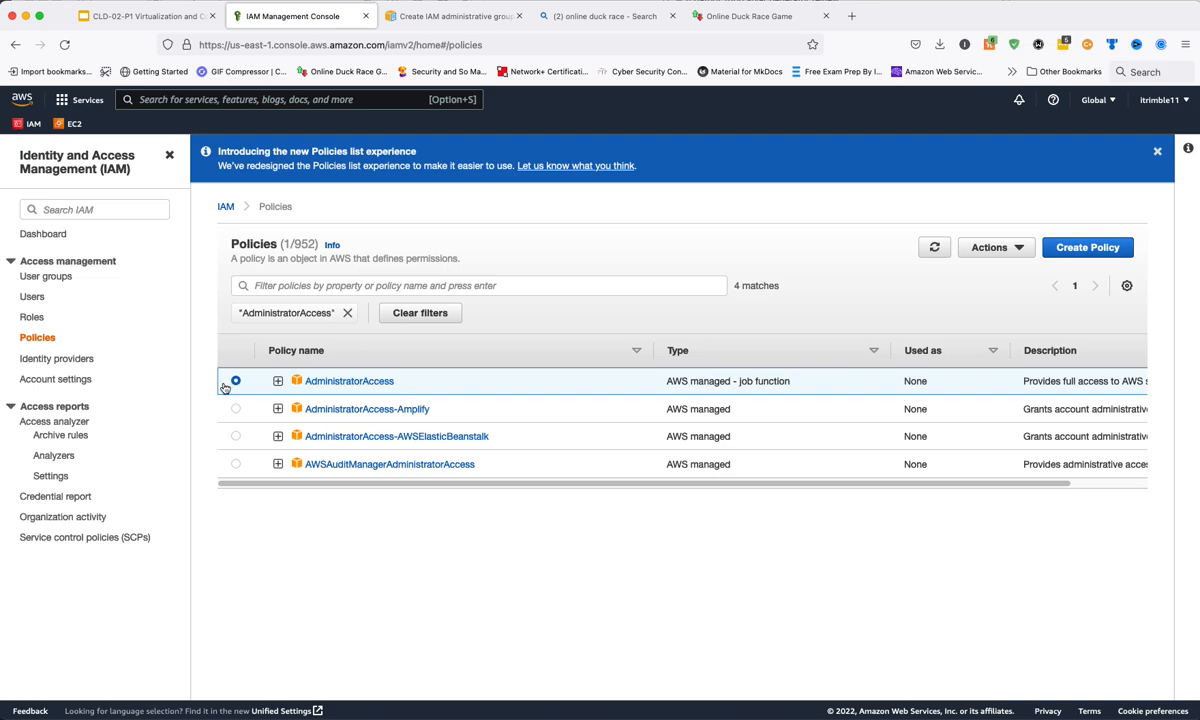
left_click(997, 249)
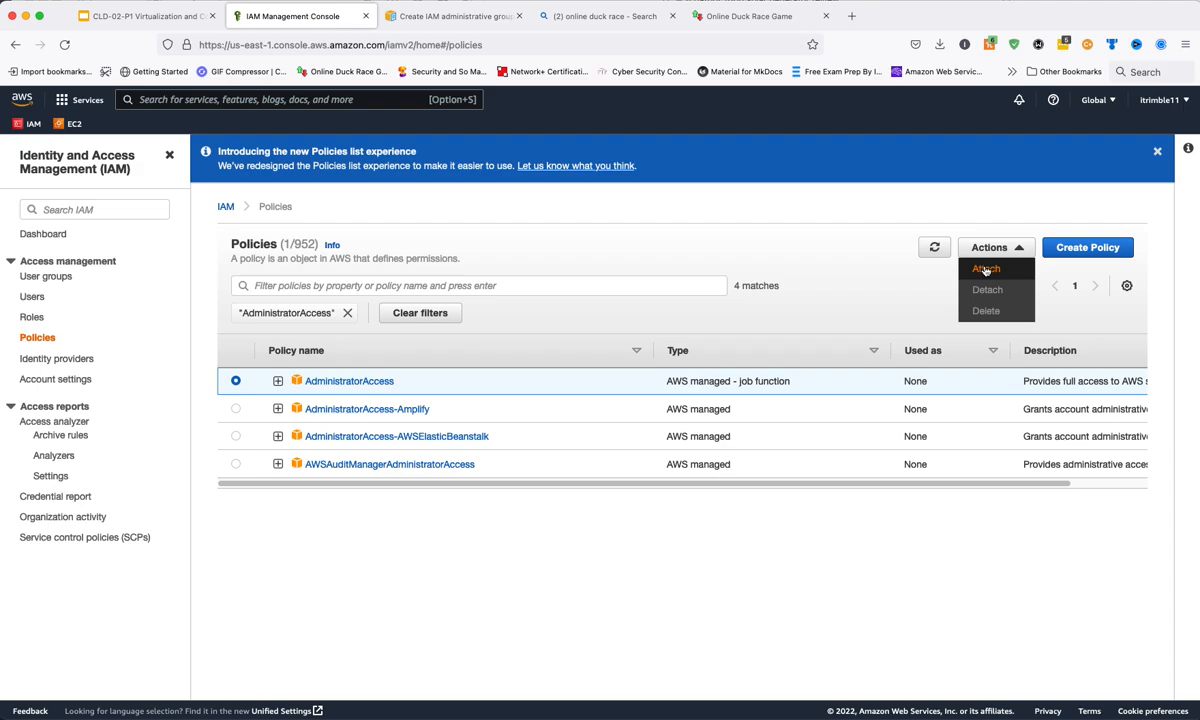
left_click(985, 269)
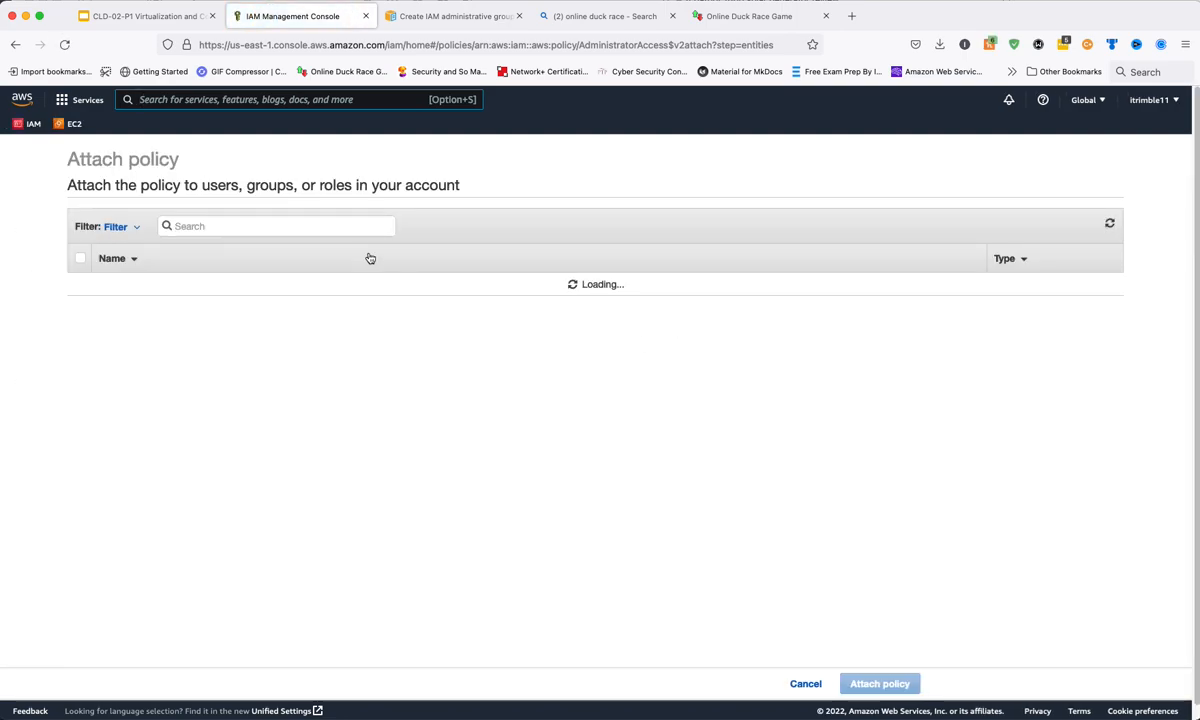
left_click(250, 226)
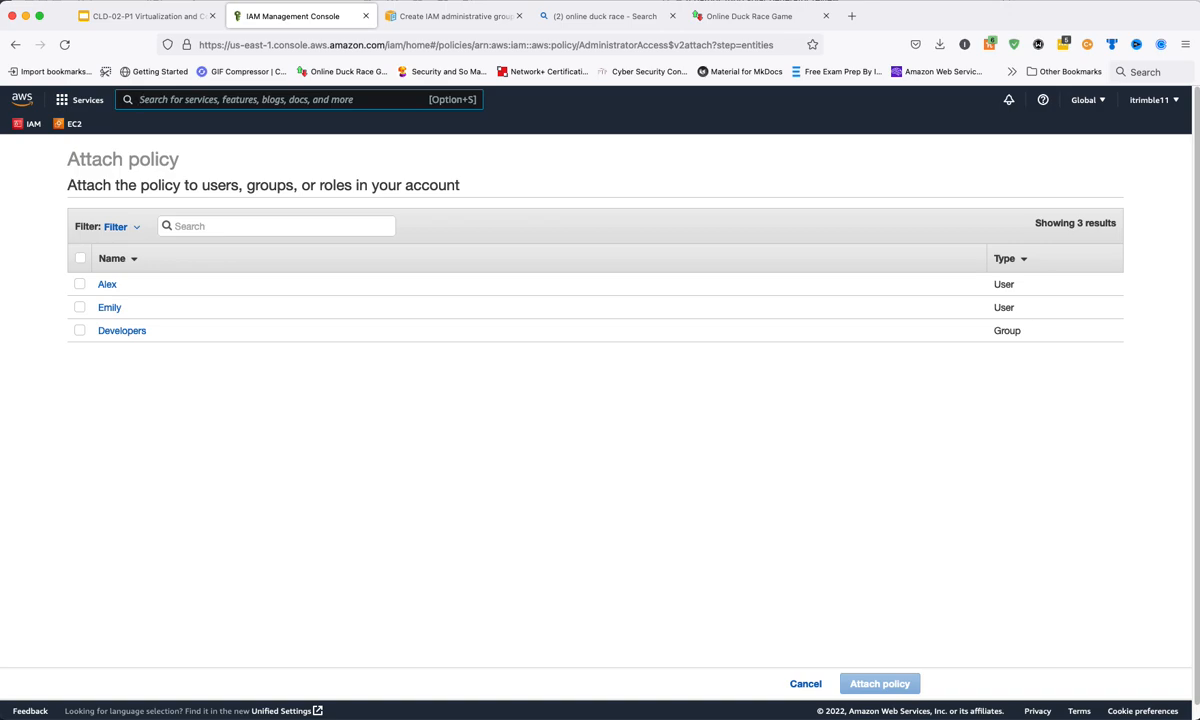
left_click(80, 331)
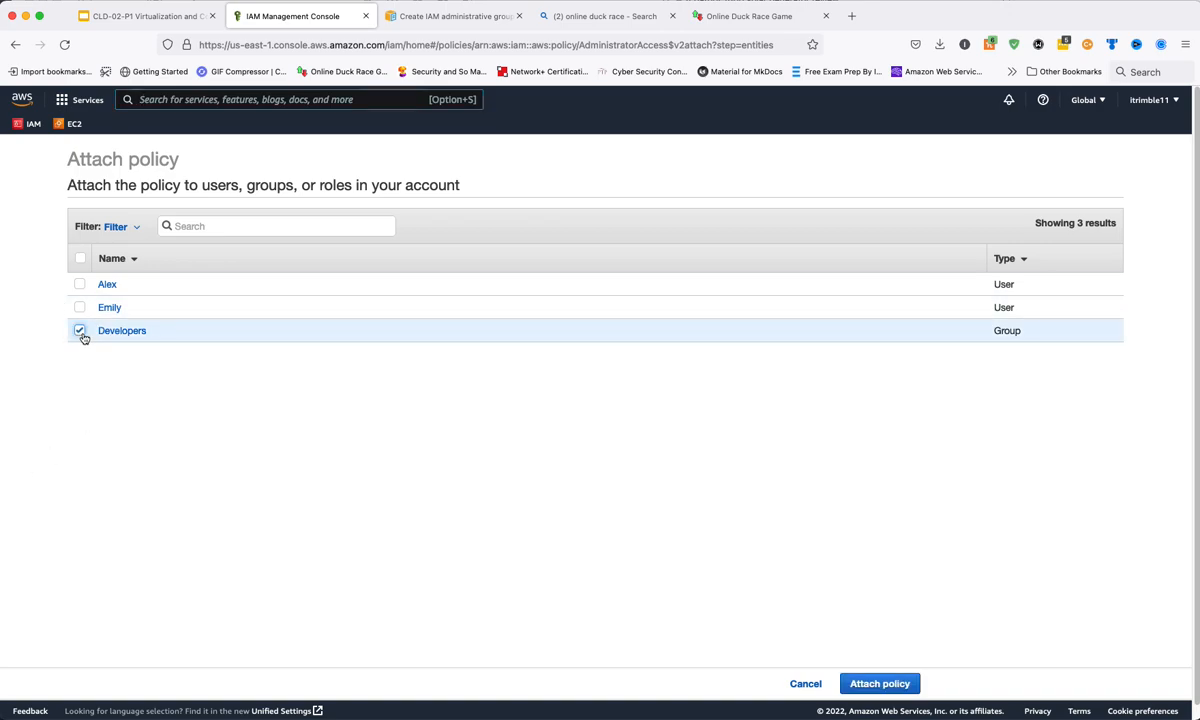
left_click(895, 683)
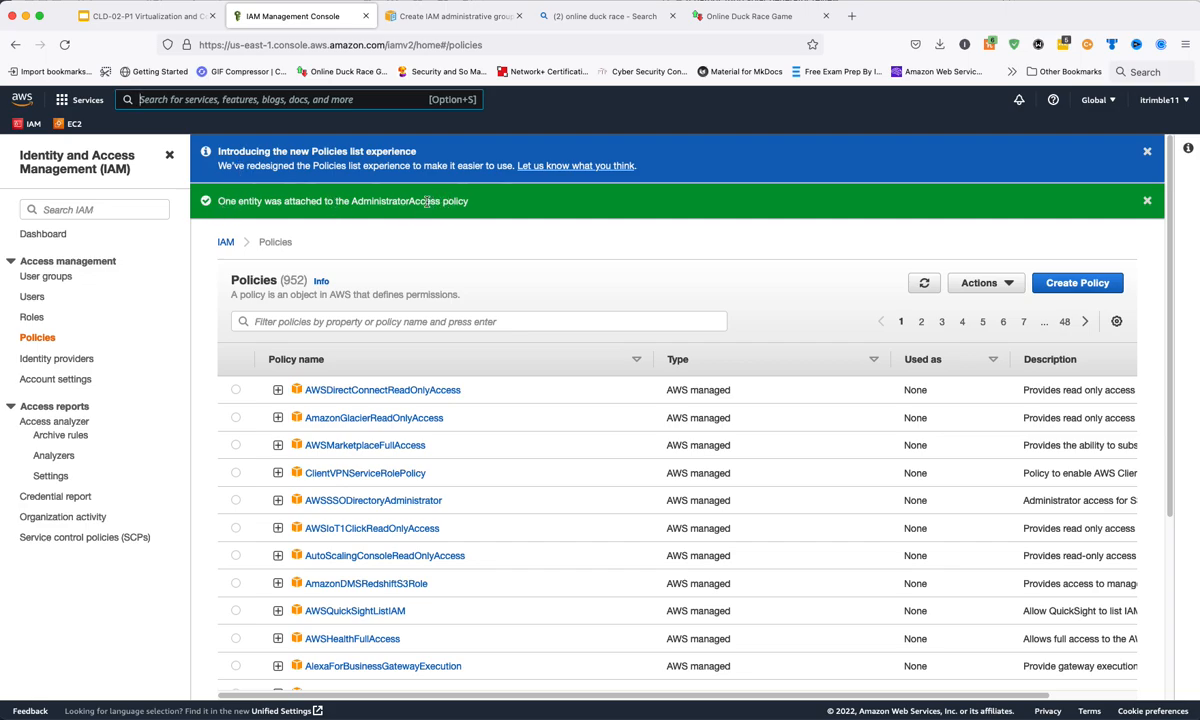
left_click_drag(405, 200, 437, 200)
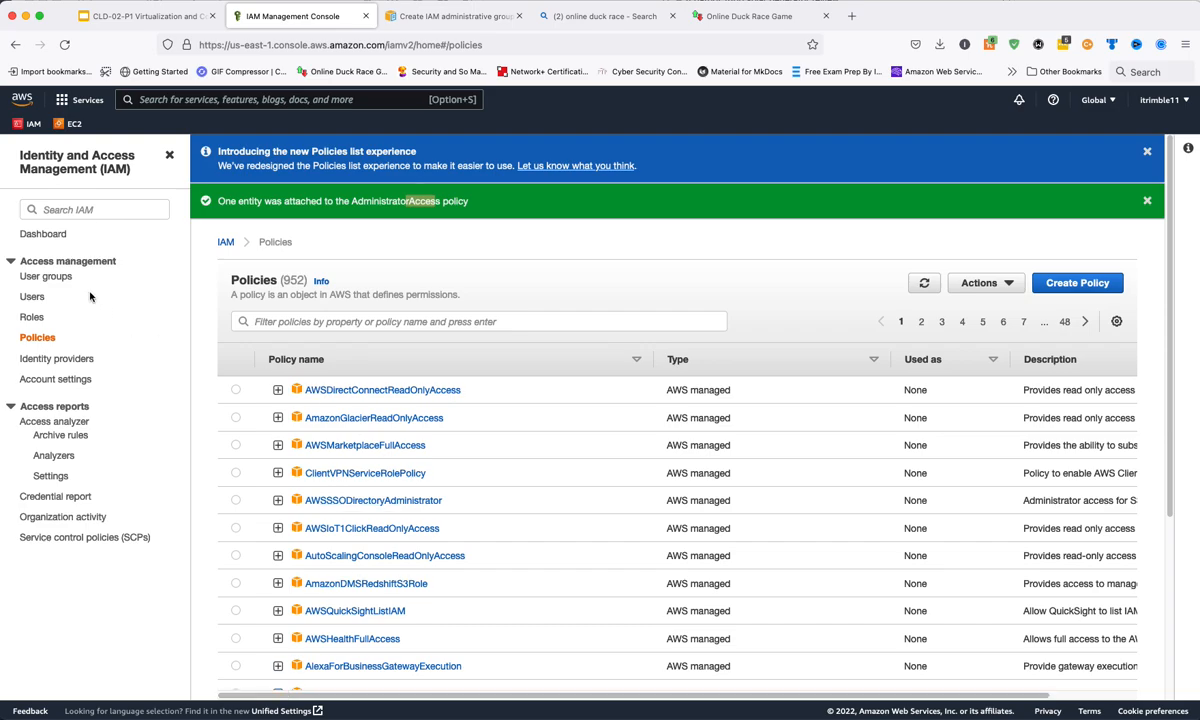
Start creating another user group and name it QA
left_click(46, 276)
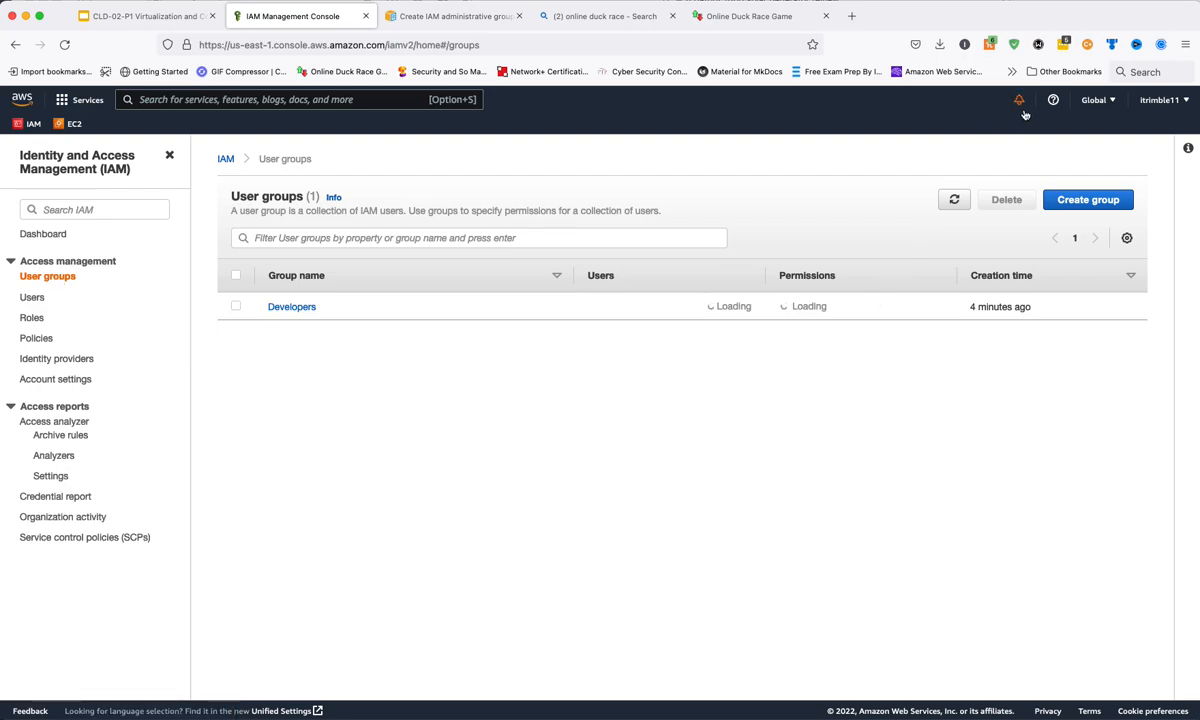
left_click(1062, 209)
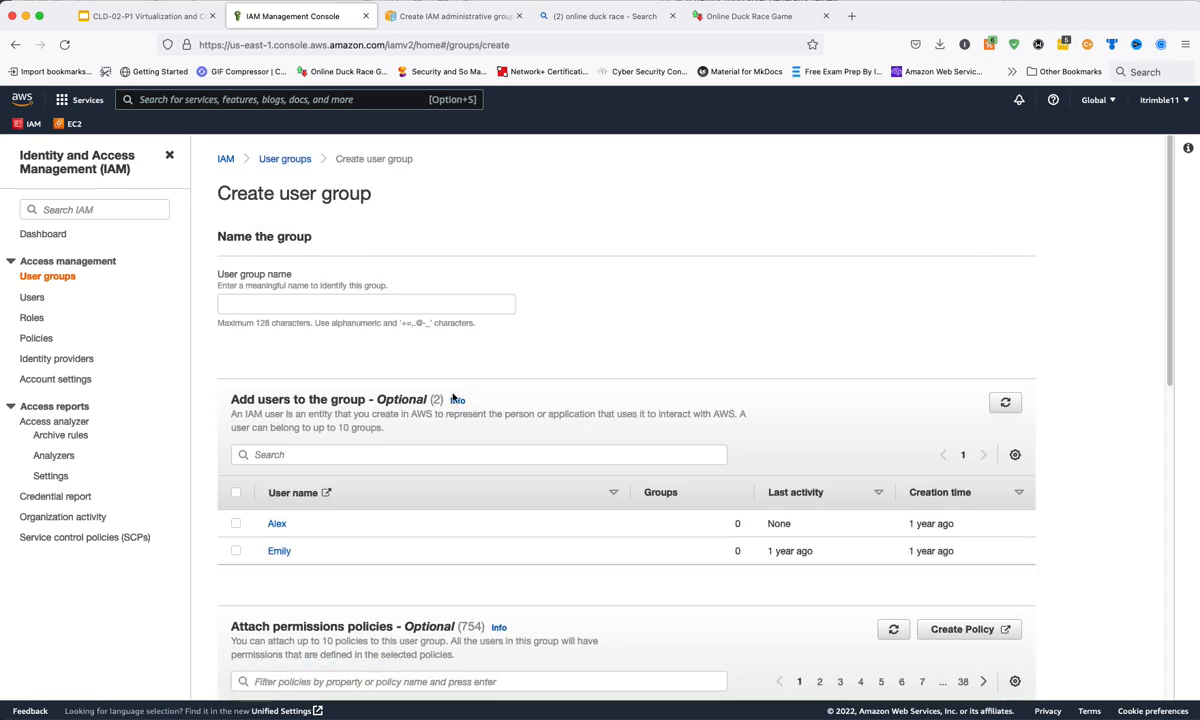
left_click(273, 303)
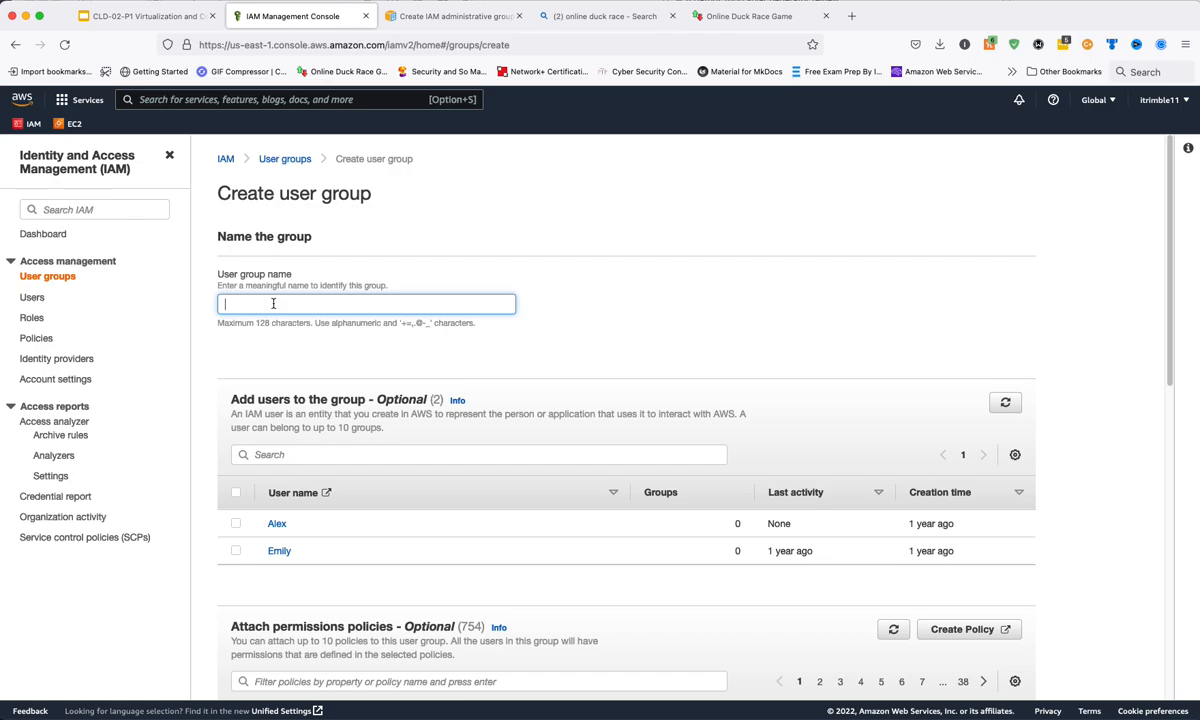
type("QA")
Find the AmazonEC2FullAccess policy, select it for the QA group and create the group without adding users
scroll(556, 412, "down", 2)
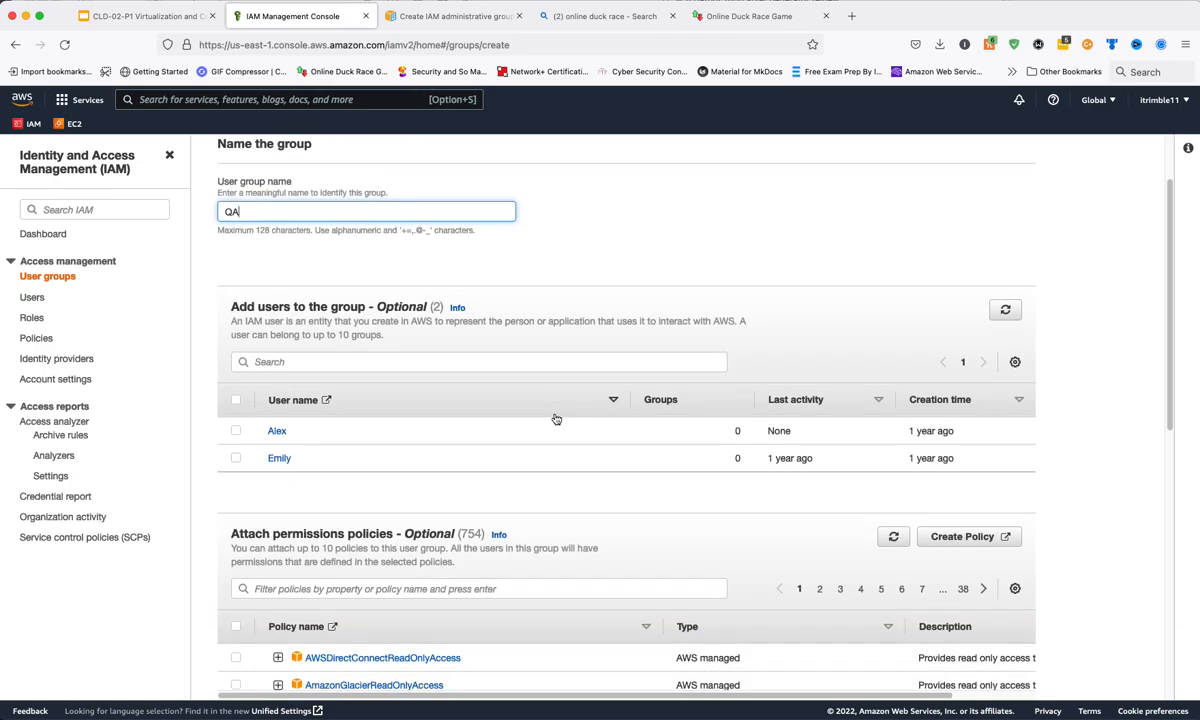
scroll(556, 418, "down", 4)
left_click(369, 404)
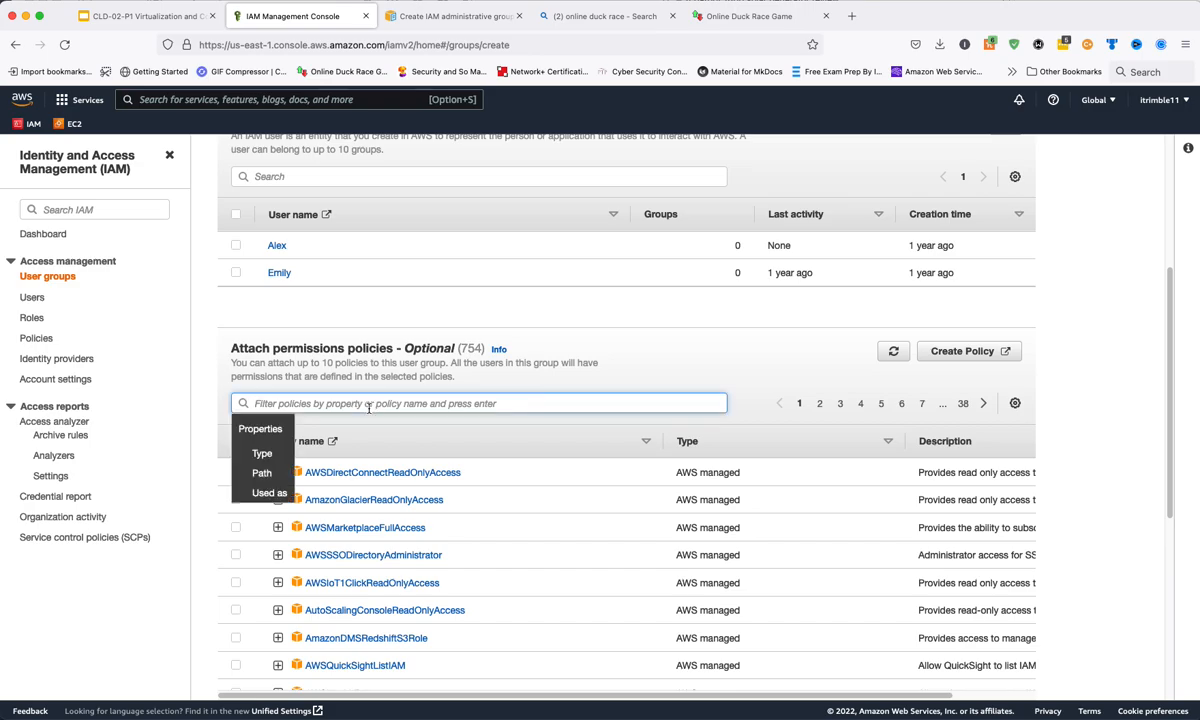
type("Anaz")
key("BackSpace")
key("BackSpace")
key("BackSpace")
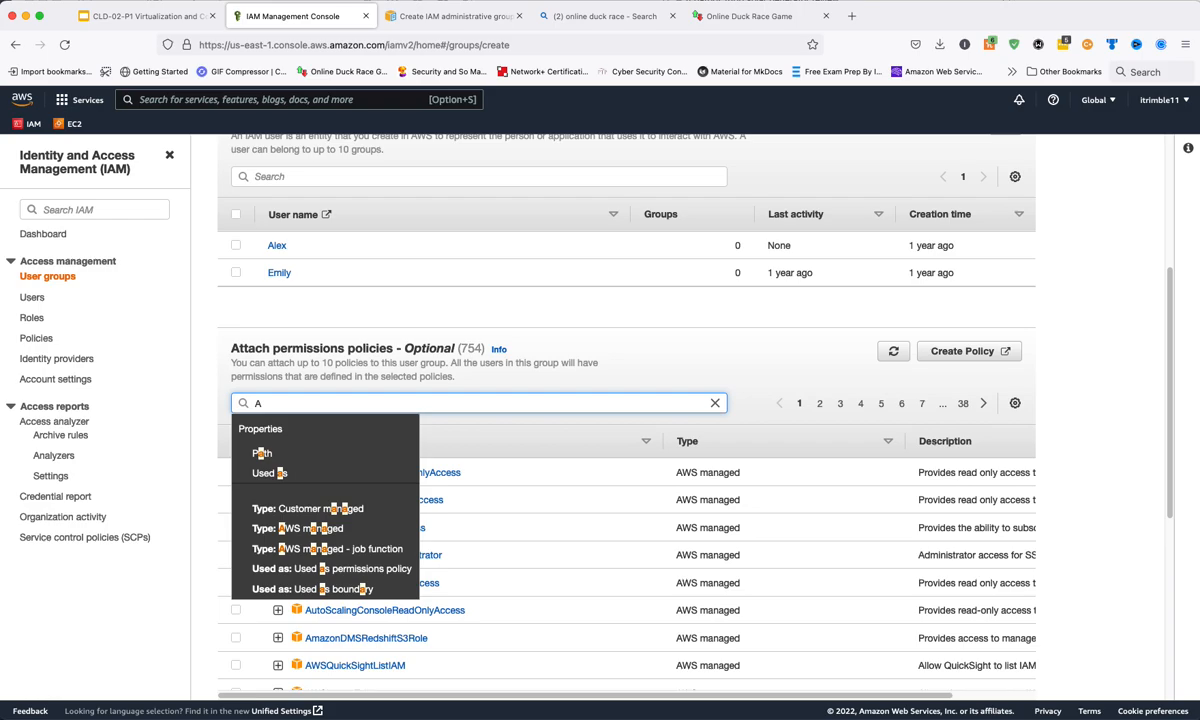
type("mazon")
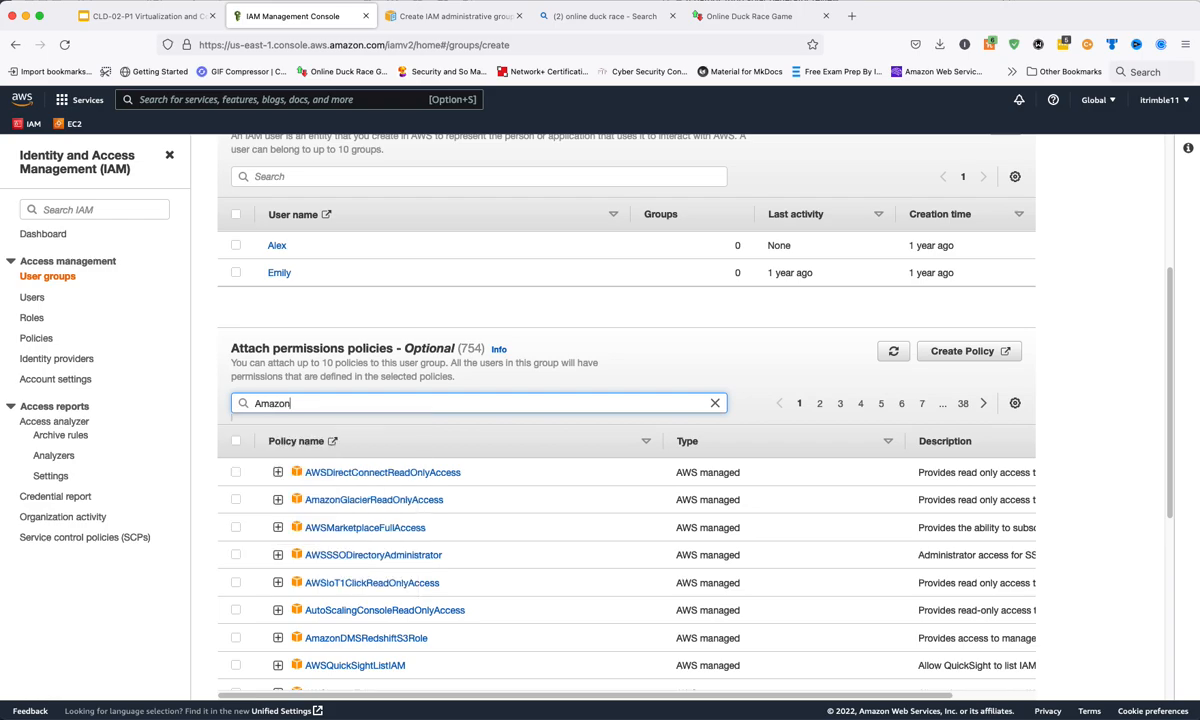
type("EC2FullAccess")
key("Return")
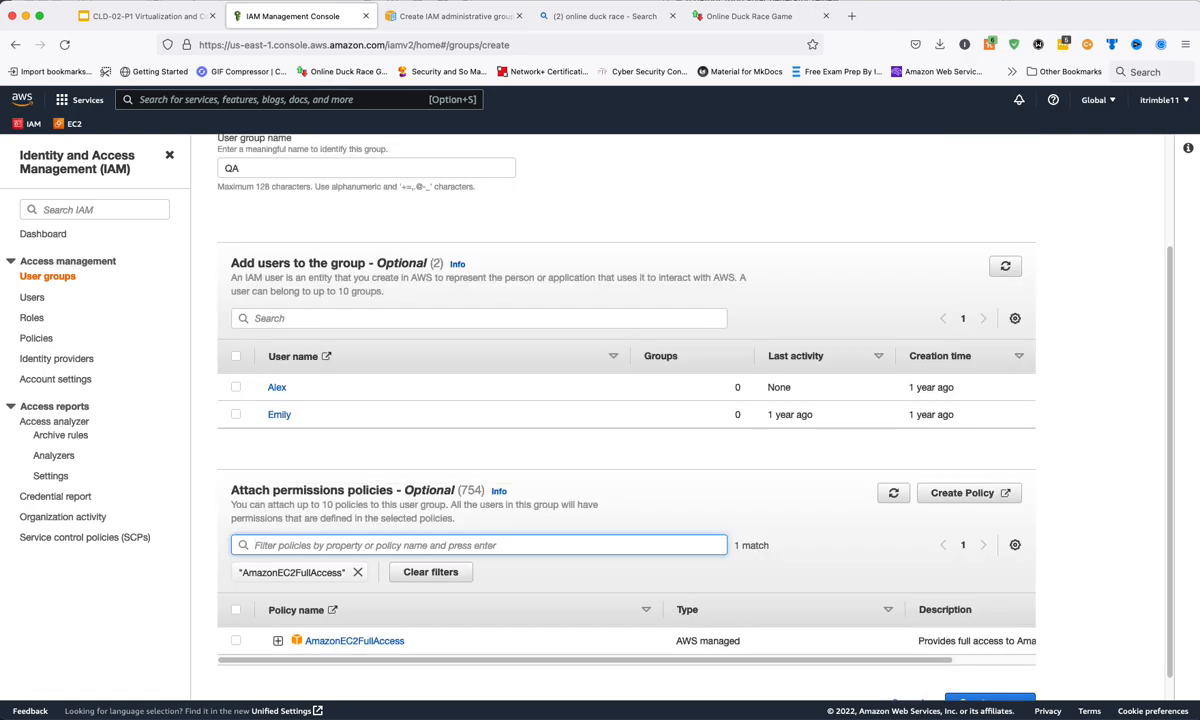
scroll(340, 384, "down", 1)
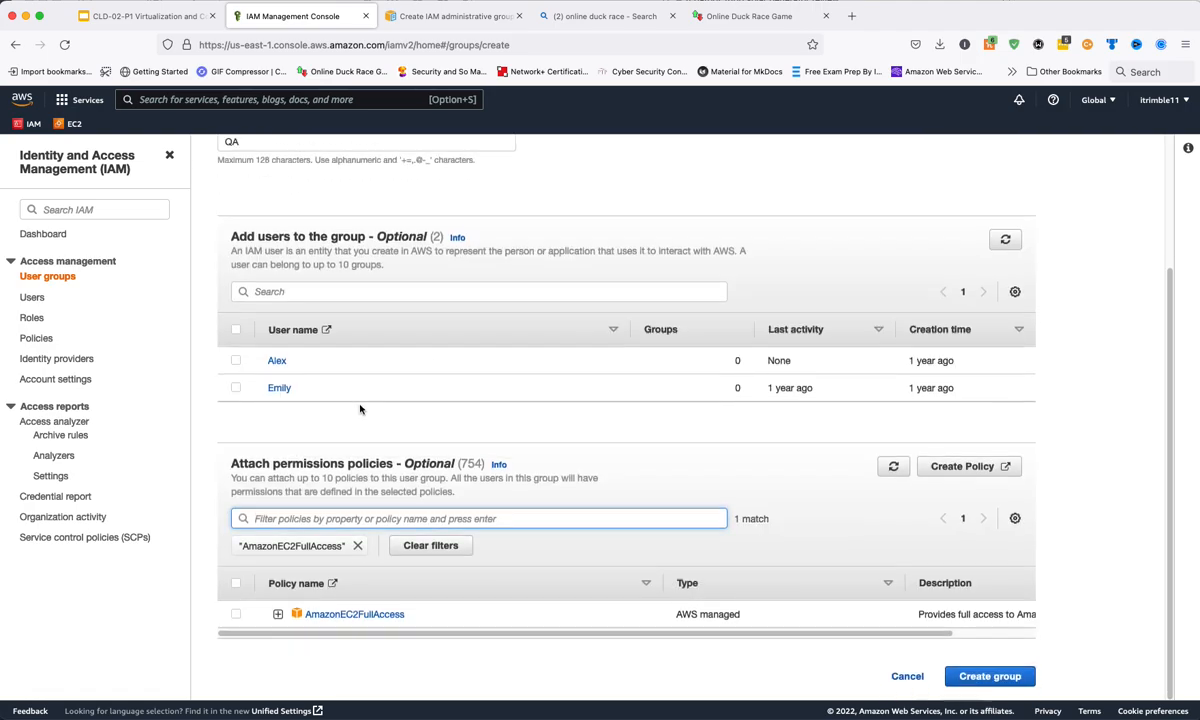
left_click(236, 614)
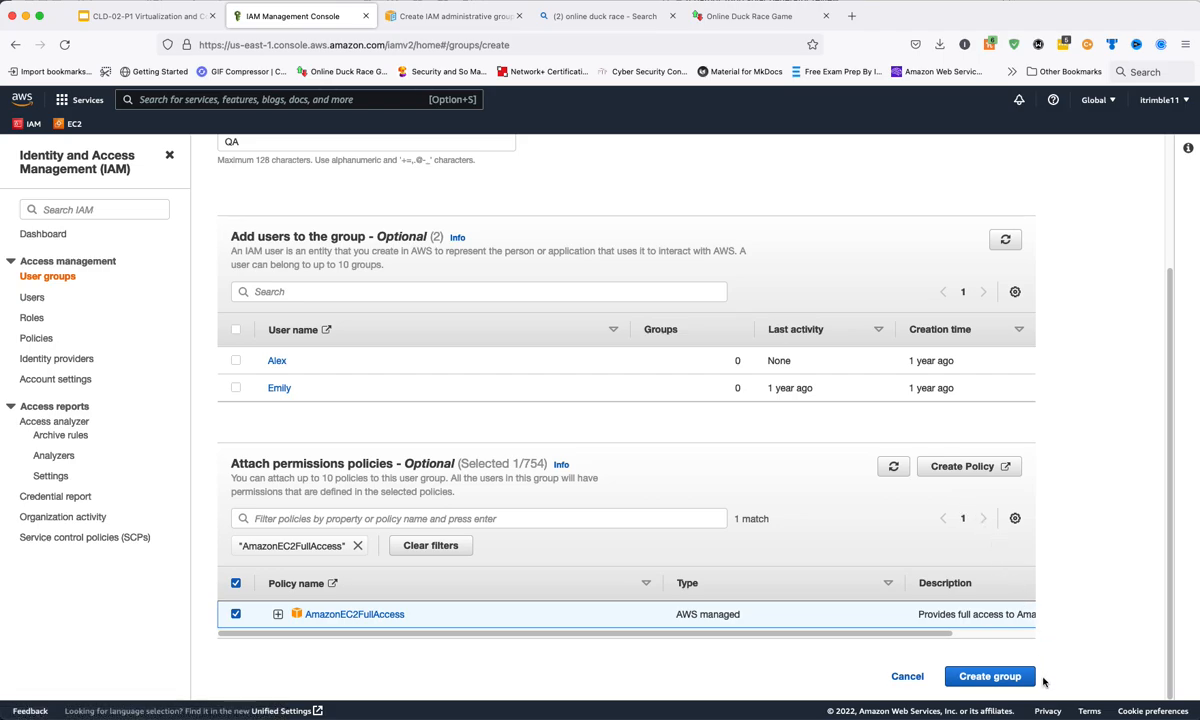
left_click(990, 676)
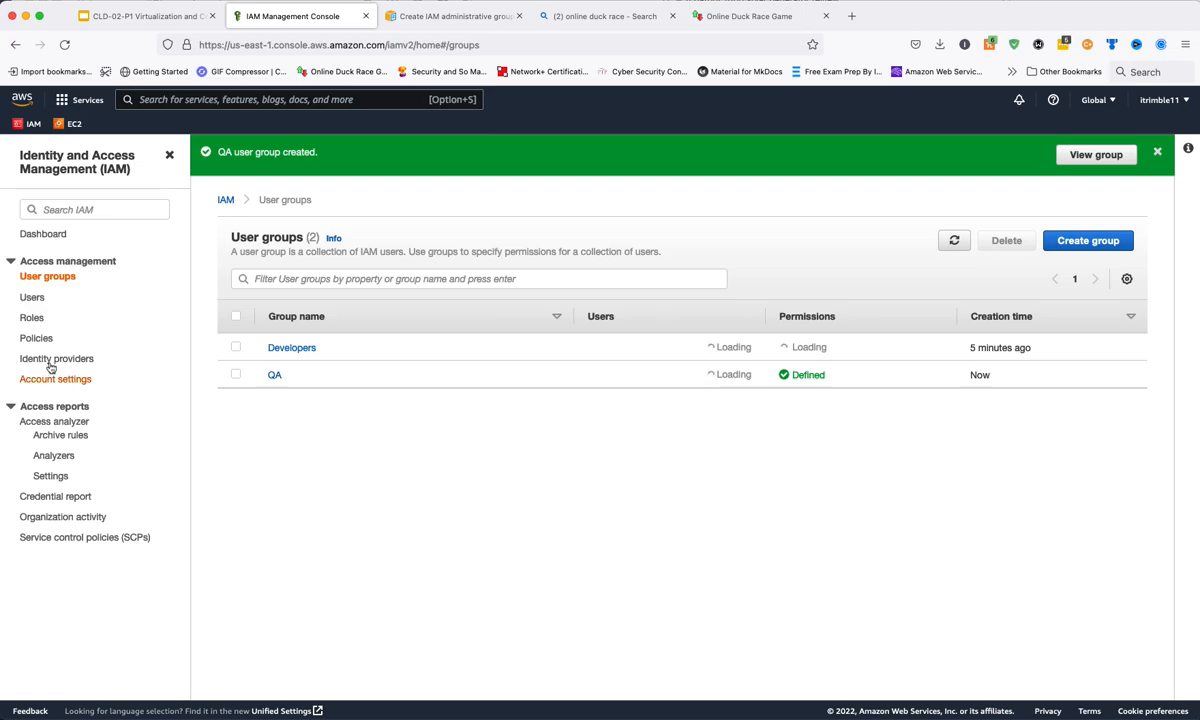
Permanently delete both existing IAM users, entering "delete" as confirmation
left_click(29, 297)
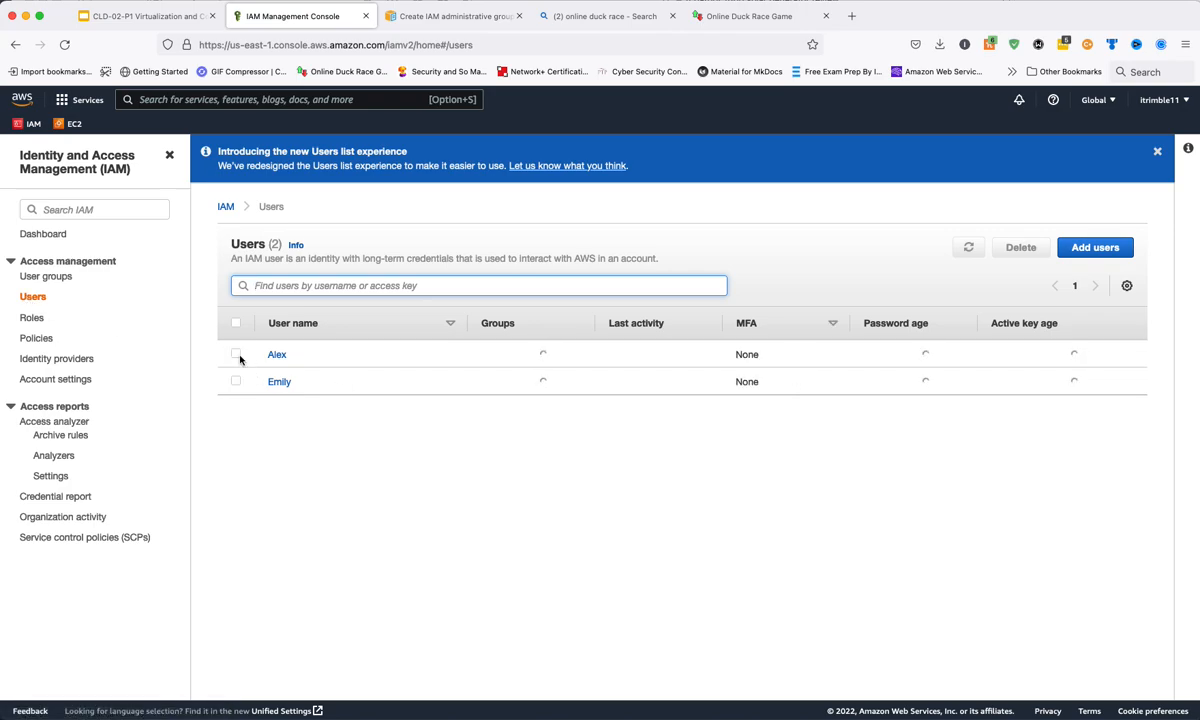
left_click(236, 354)
left_click(236, 383)
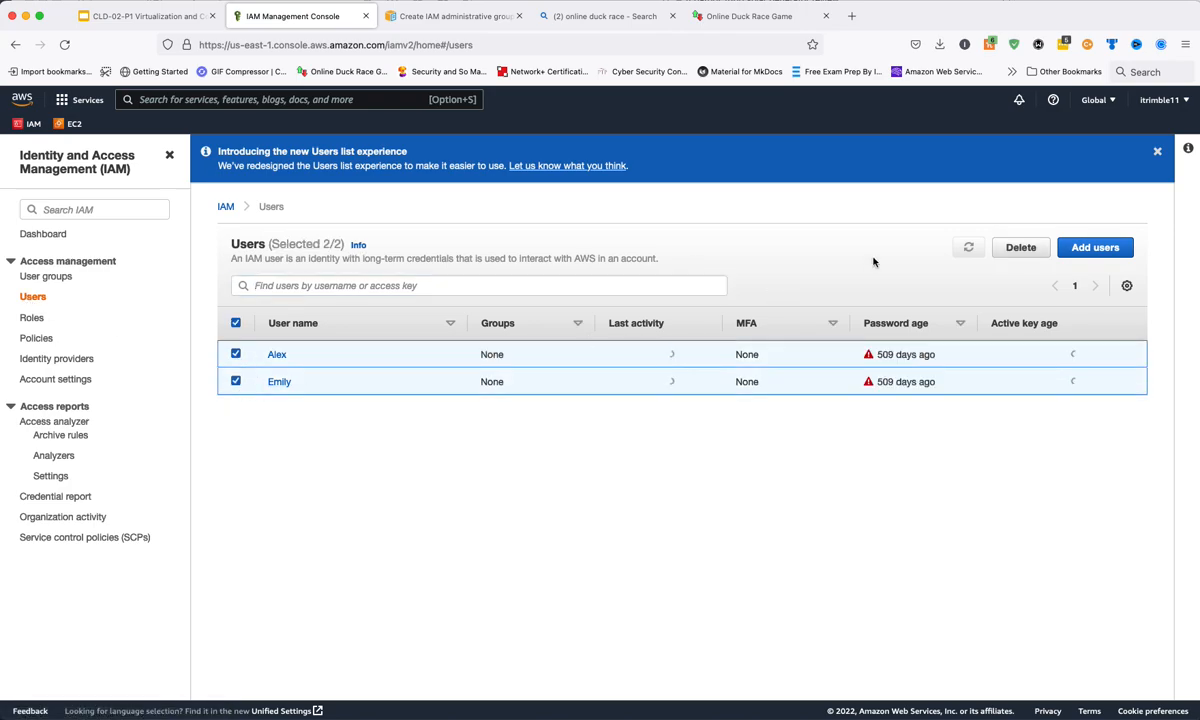
left_click(1030, 254)
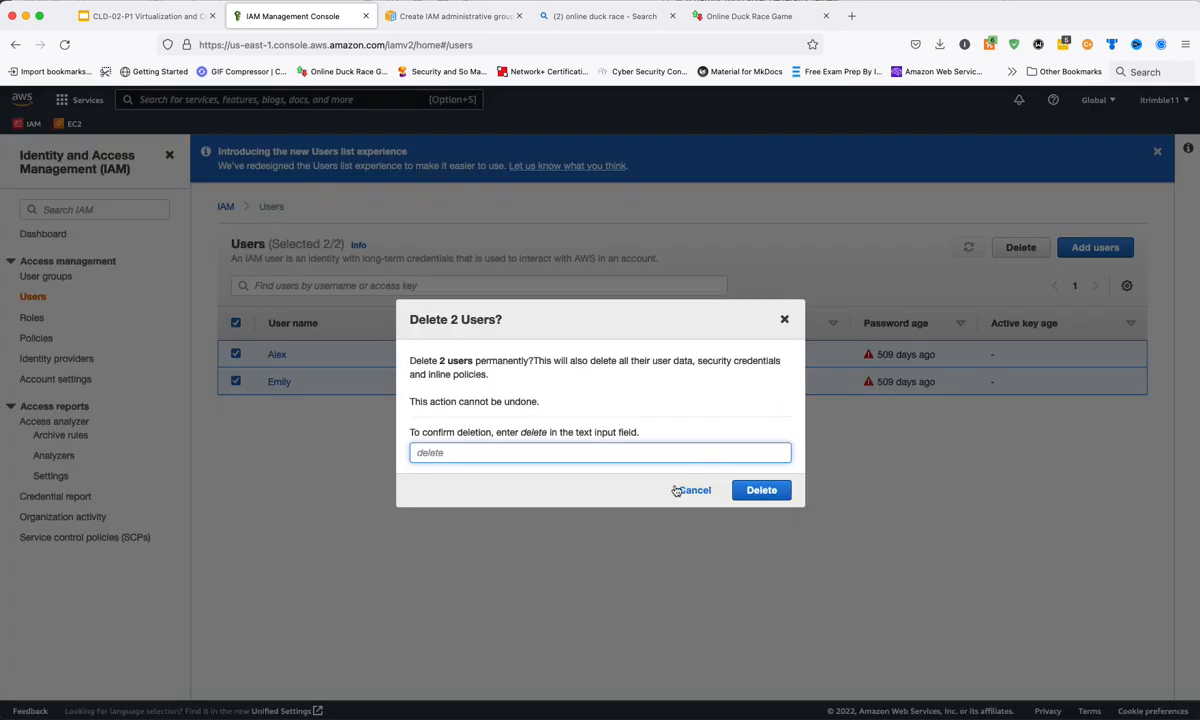
type("delete")
left_click(749, 489)
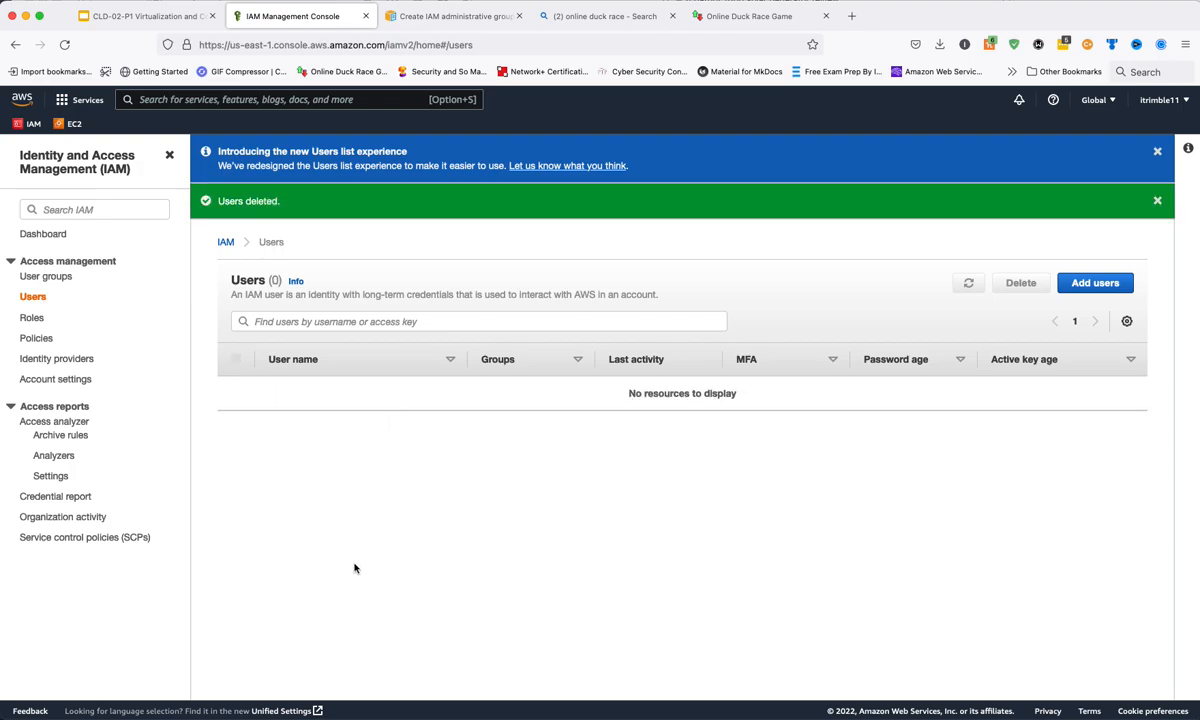
Start adding an IAM user, enter the user name, and enable AWS Management Console access with an autogenerated password
left_click(1122, 288)
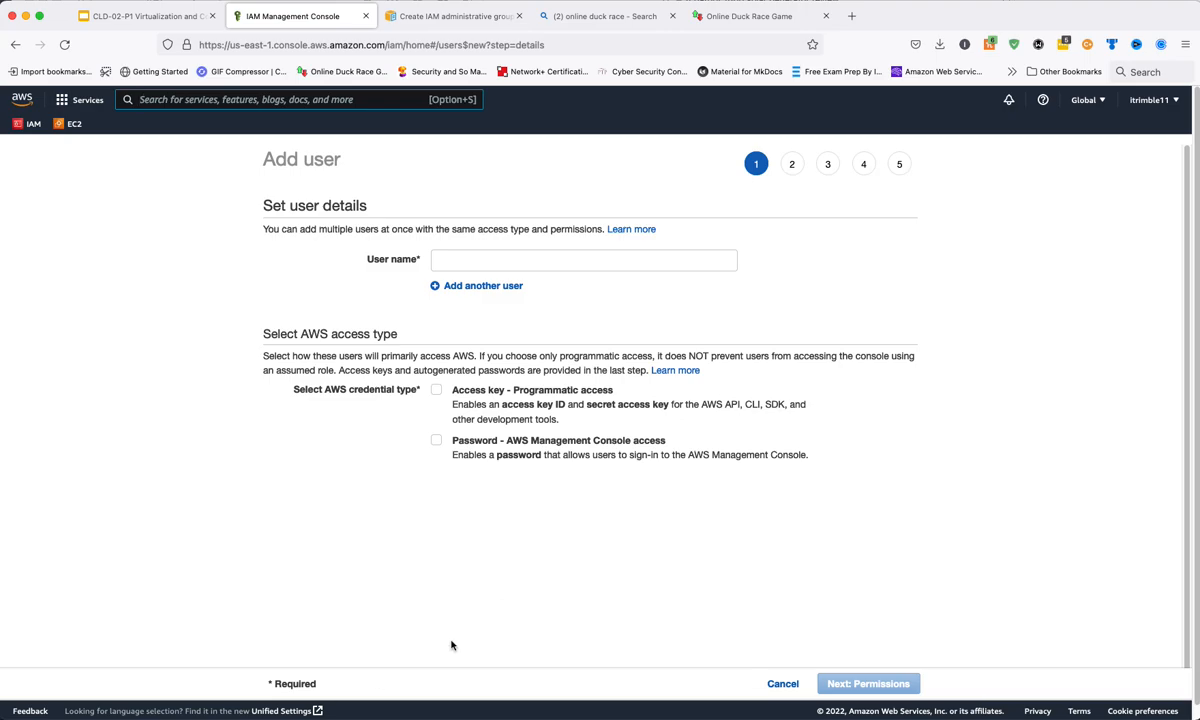
left_click(527, 266)
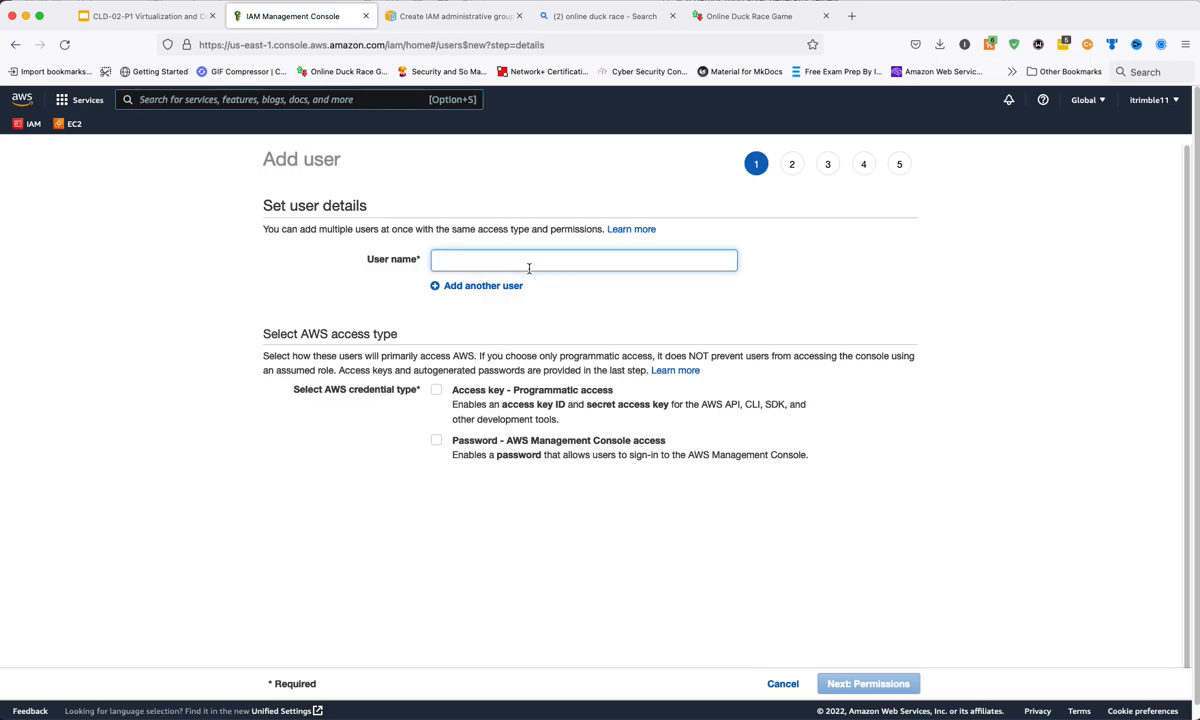
type("Emily")
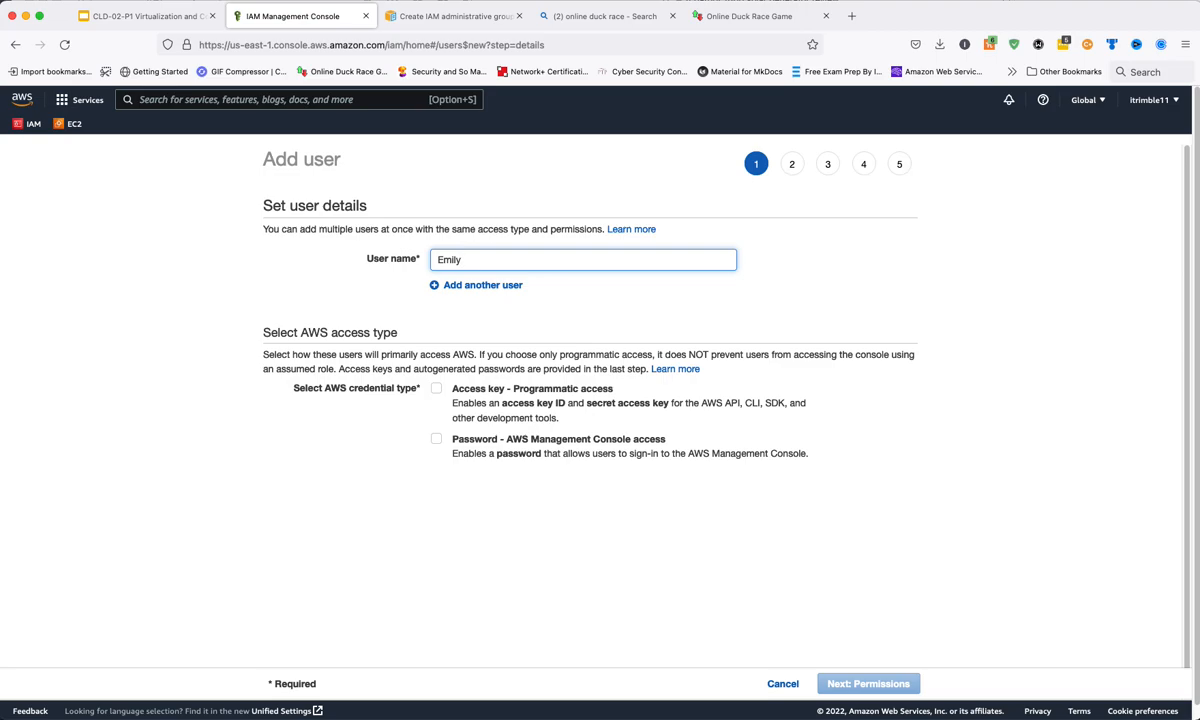
left_click(438, 442)
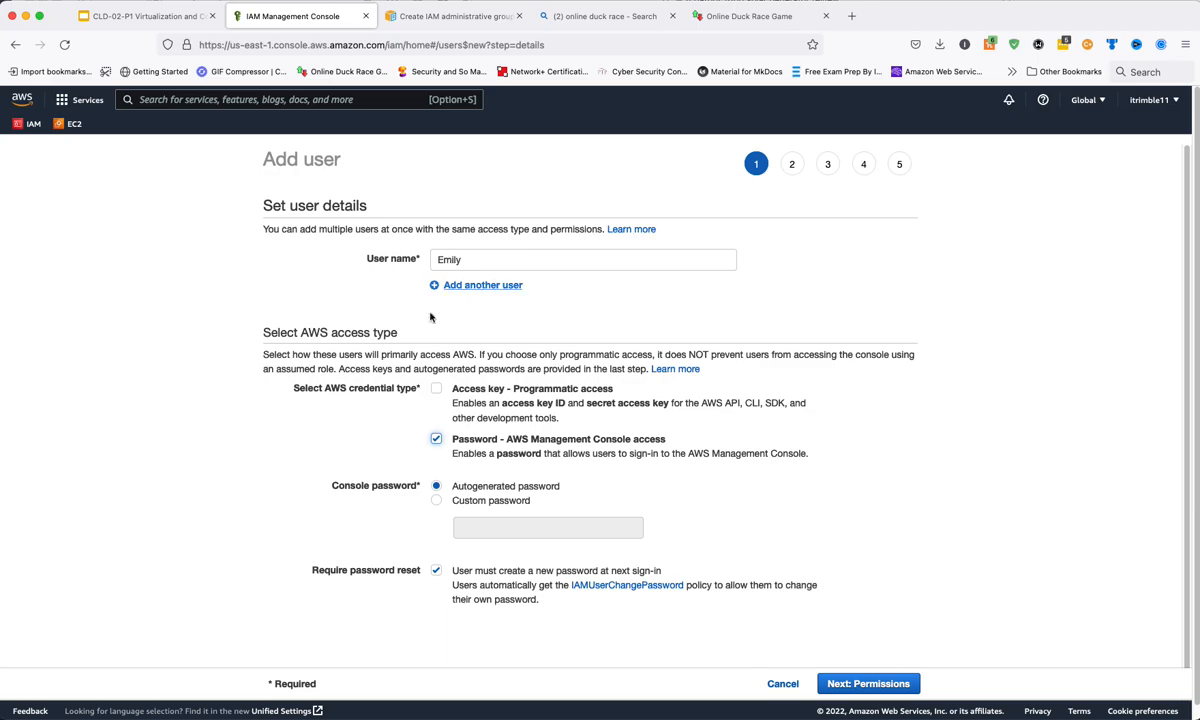
scroll(463, 418, "down", 1)
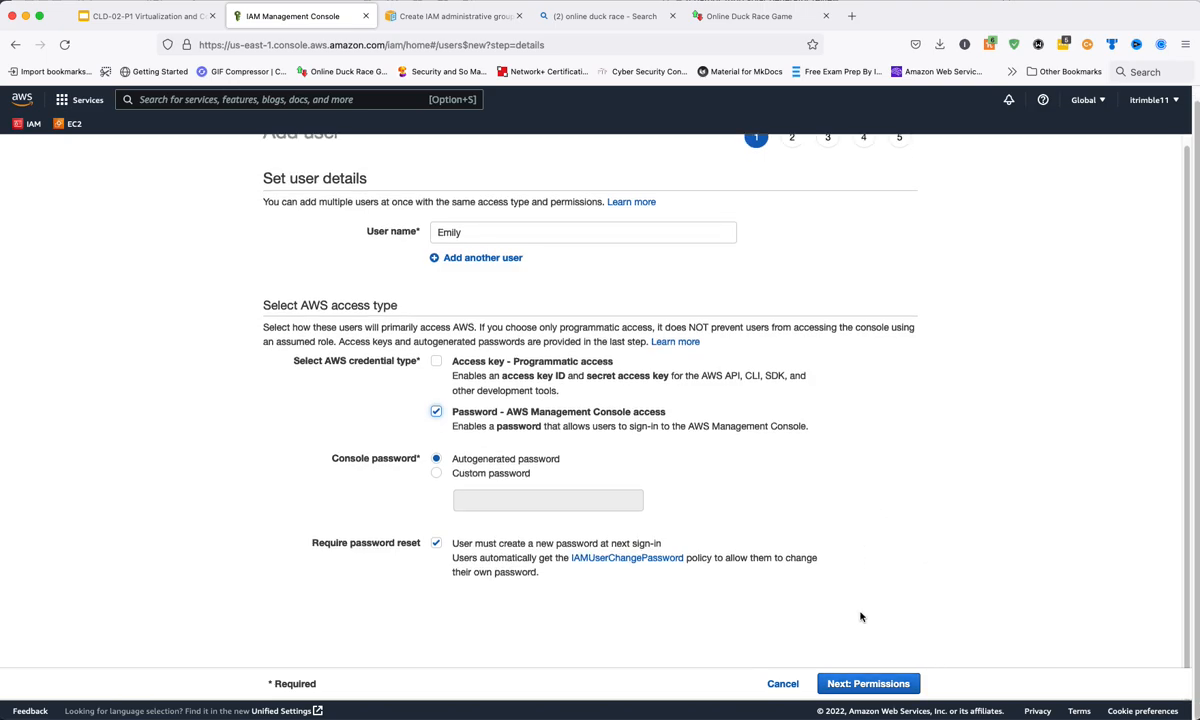
left_click(856, 685)
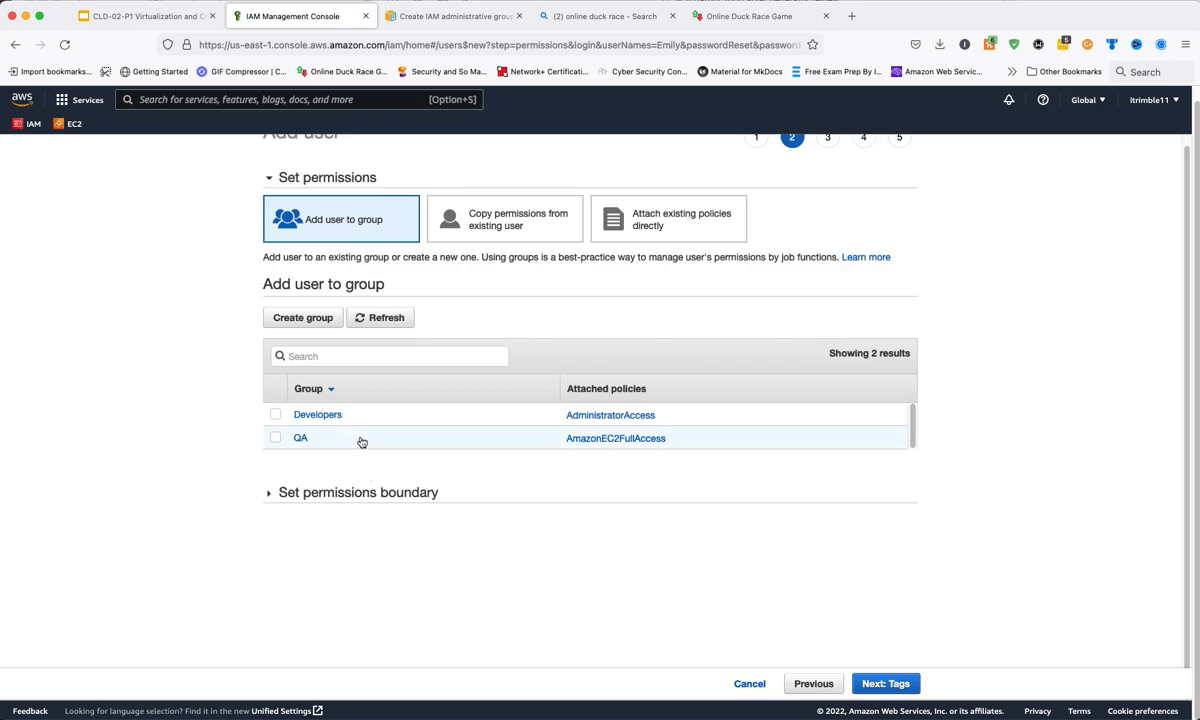
Add the new user to the Developers group, skip the tags and create the user
left_click(277, 416)
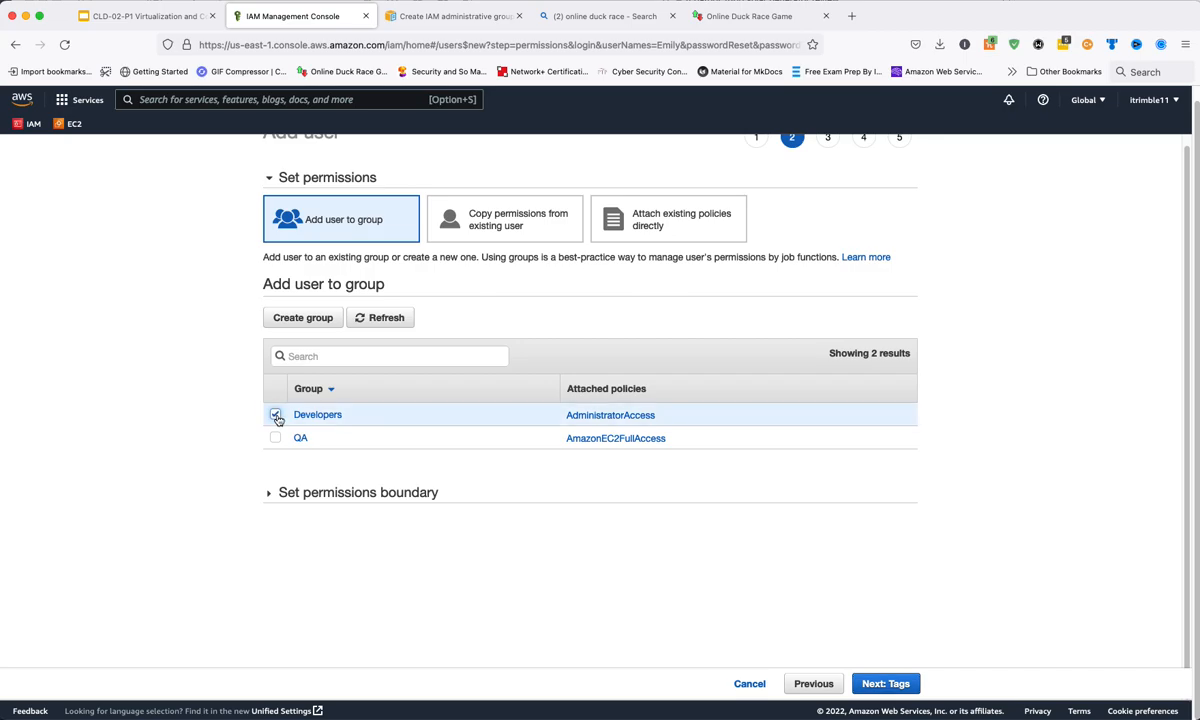
left_click(886, 684)
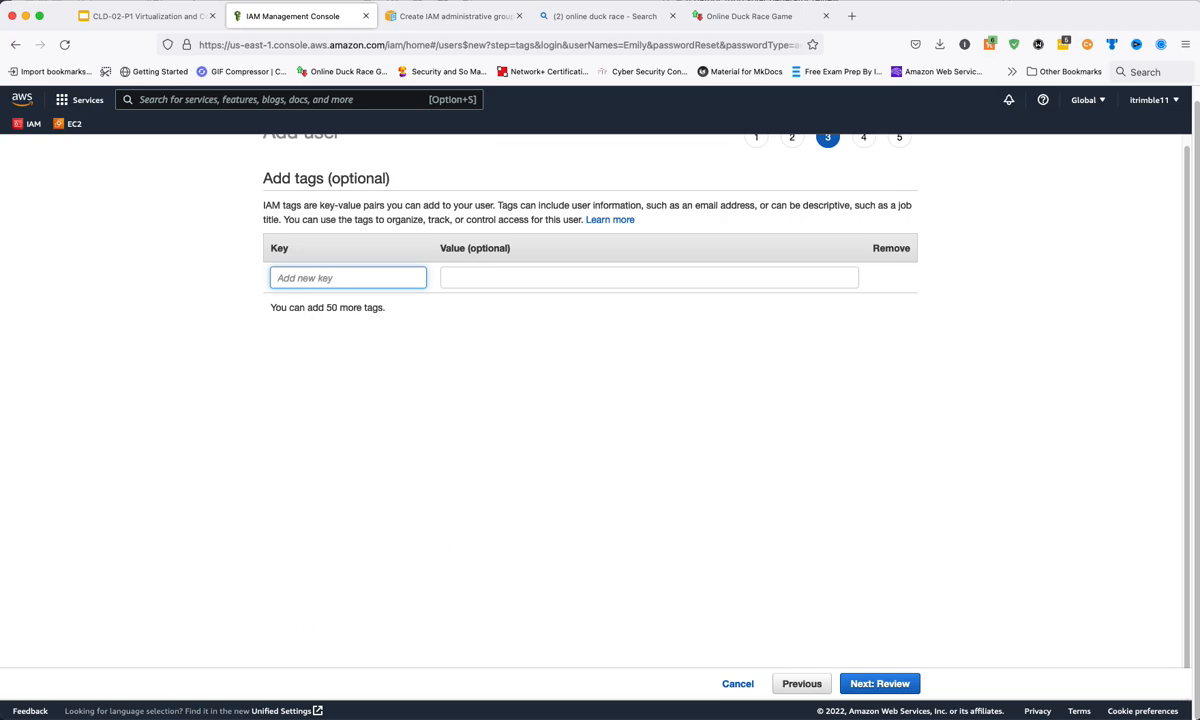
left_click(900, 690)
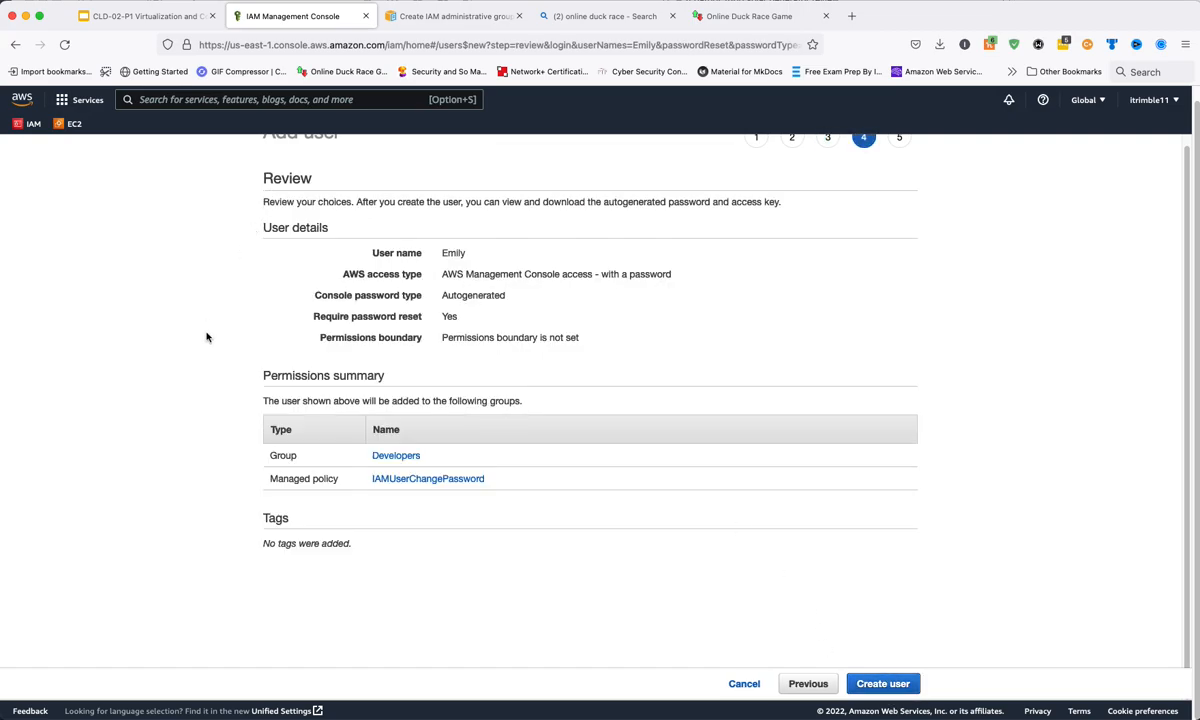
scroll(200, 325, "up", 1)
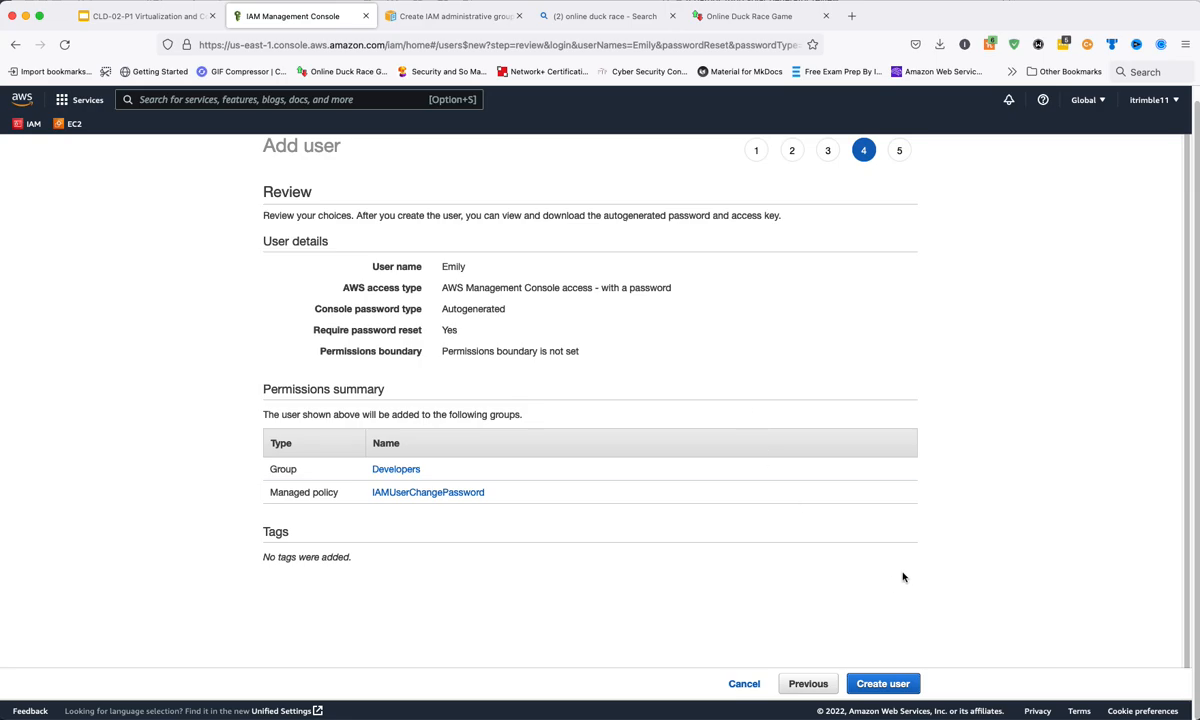
left_click(896, 685)
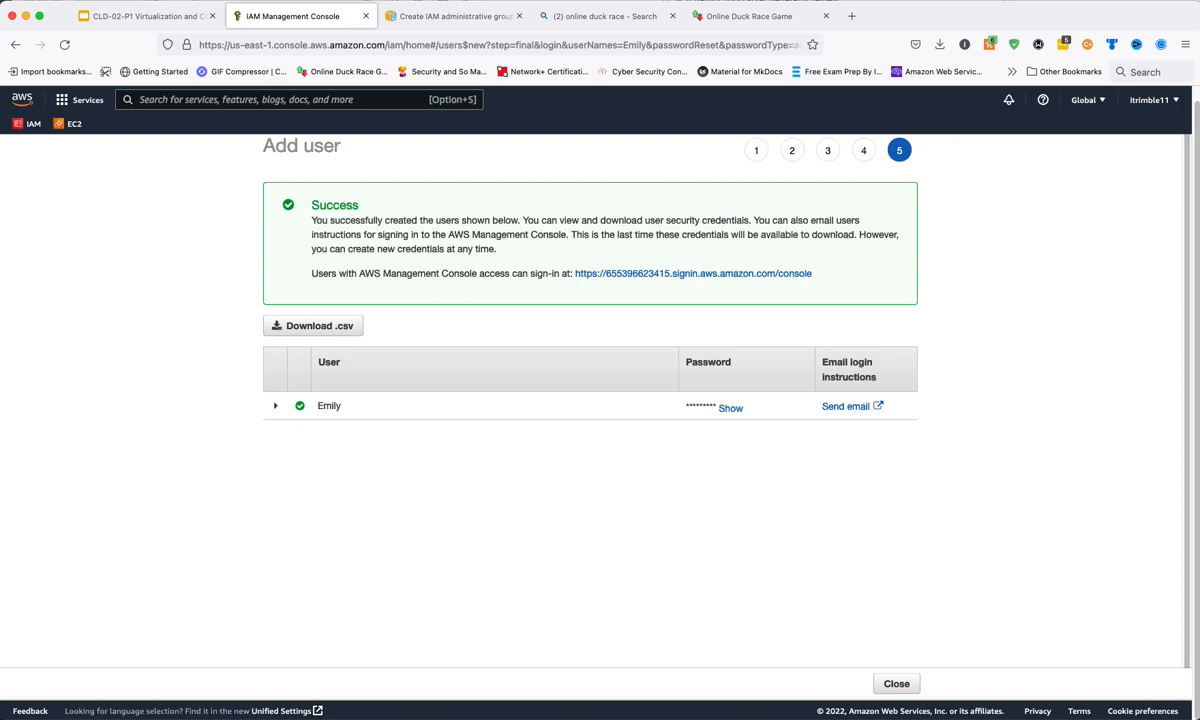
Download the new user's credentials as a CSV file, locate it in the Downloads folder and open it as text
left_click(307, 328)
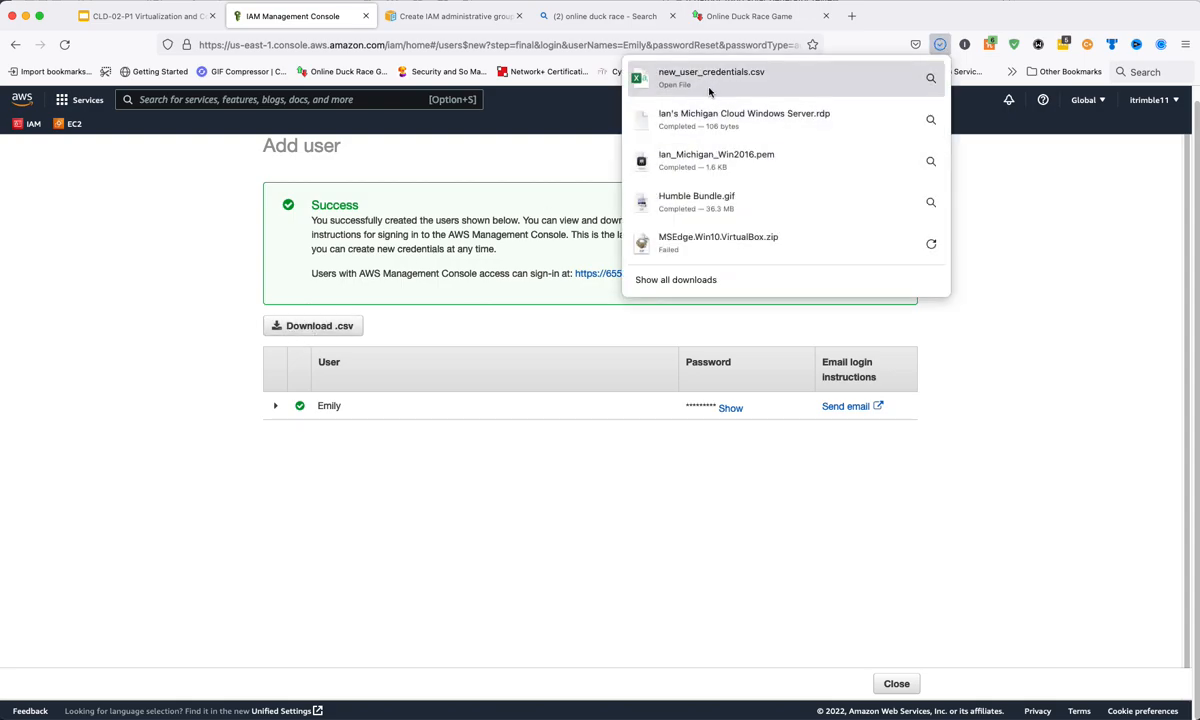
left_click(930, 78)
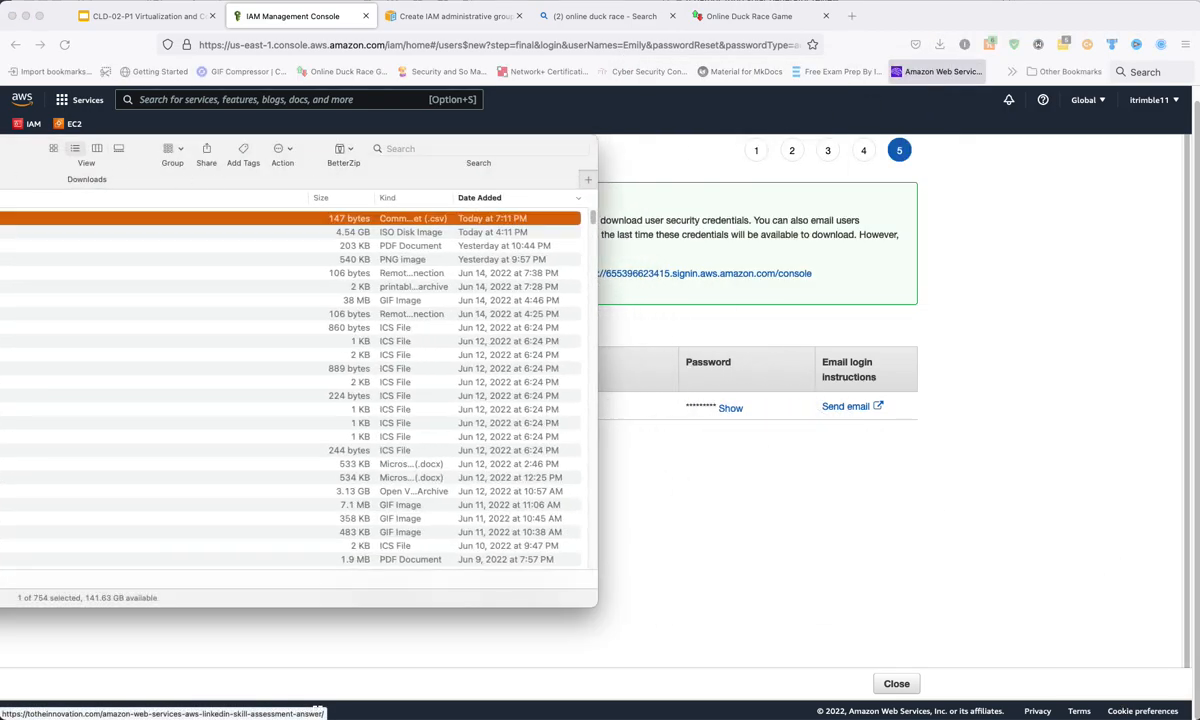
key("super+w")
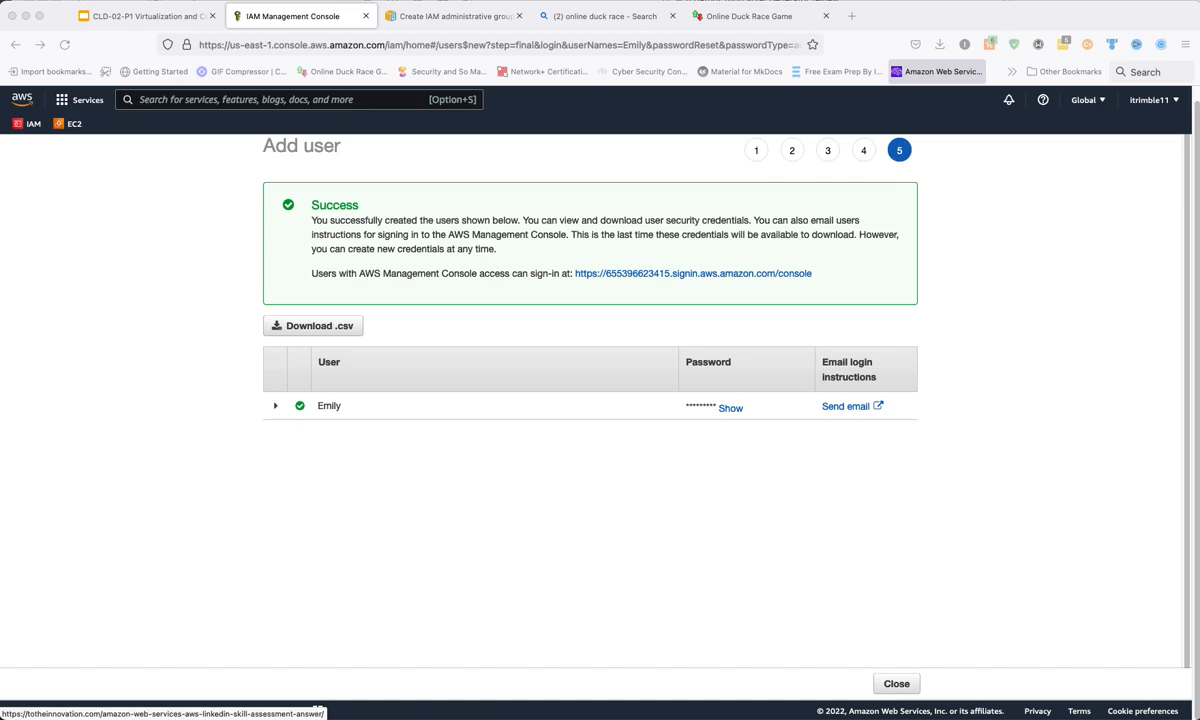
left_click_drag(0, 160, 0, 245)
left_click_drag(193, 225, 141, 163)
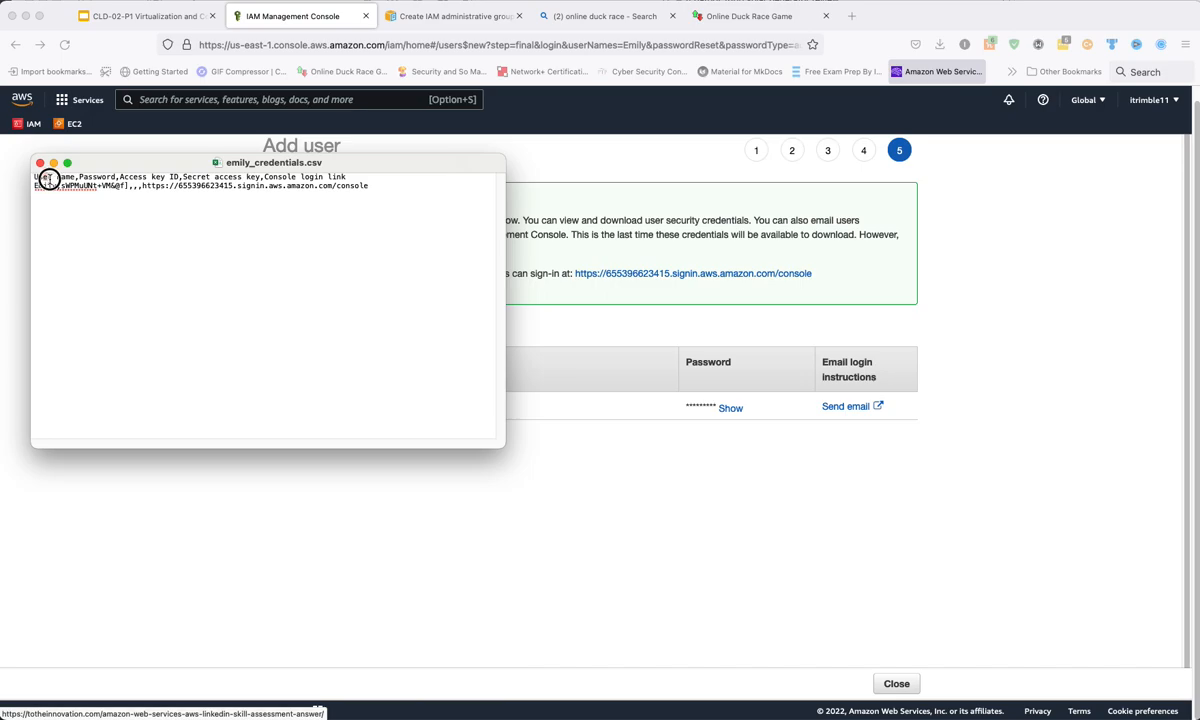
Examine the column headings, console login link and user name in the credentials file
left_click_drag(36, 177, 325, 173)
left_click_drag(143, 187, 315, 187)
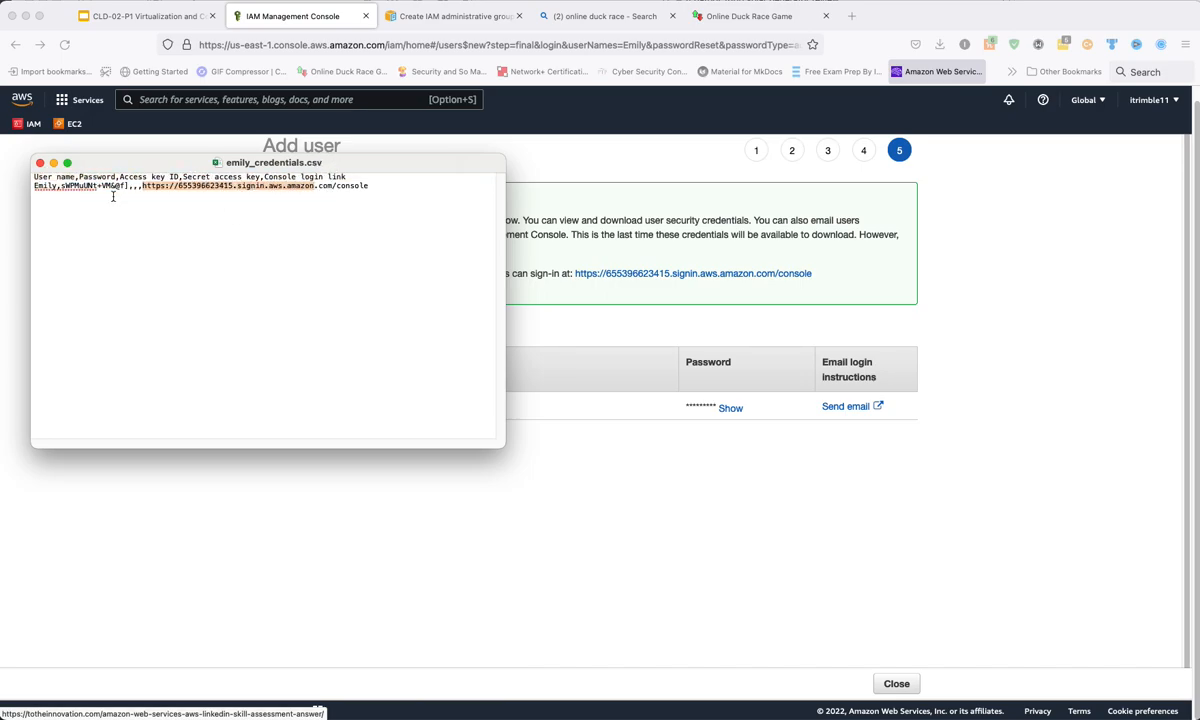
left_click(36, 186)
left_click_drag(62, 186, 0, 158)
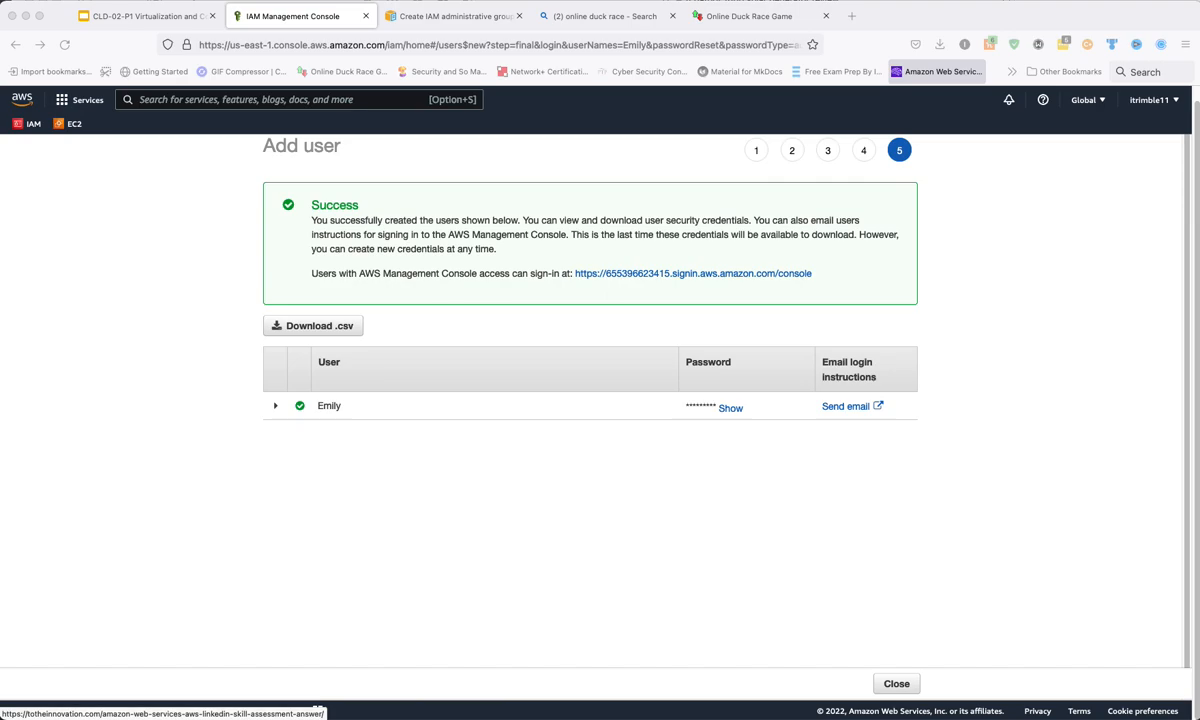
Open the console login link from the credentials file in the browser tab with the IAM documentation
left_click_drag(303, 147, 0, 225)
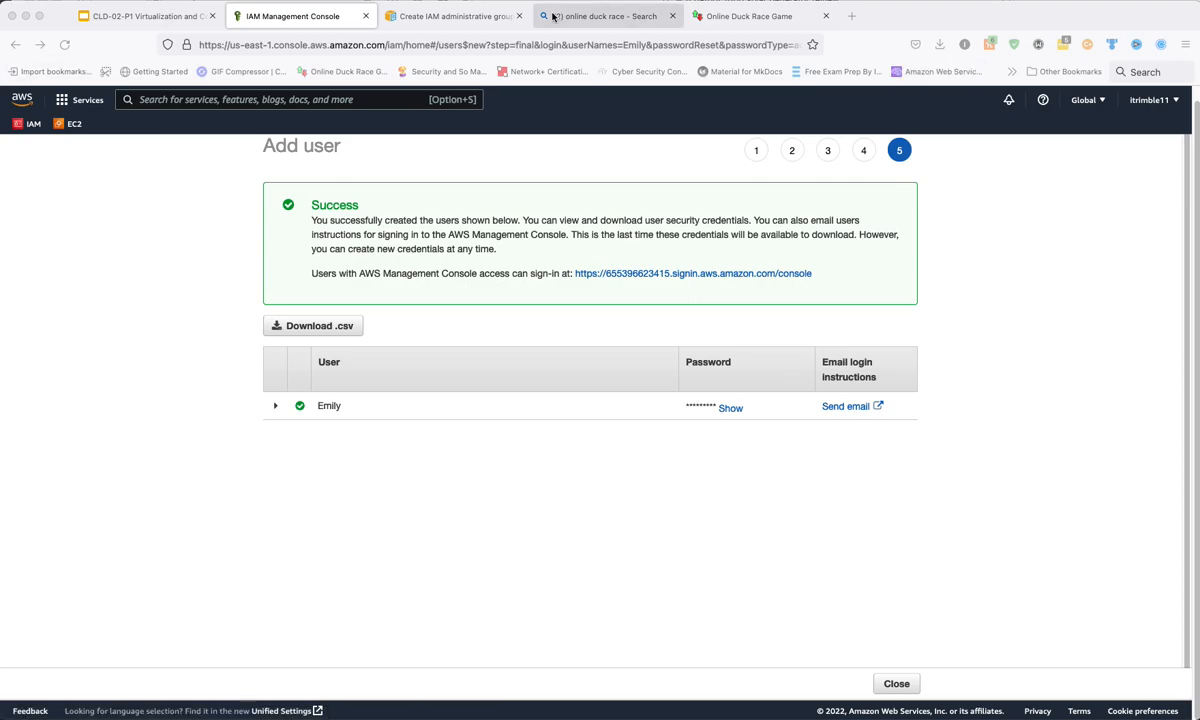
left_click(472, 18)
left_click(397, 46)
right_click(397, 46)
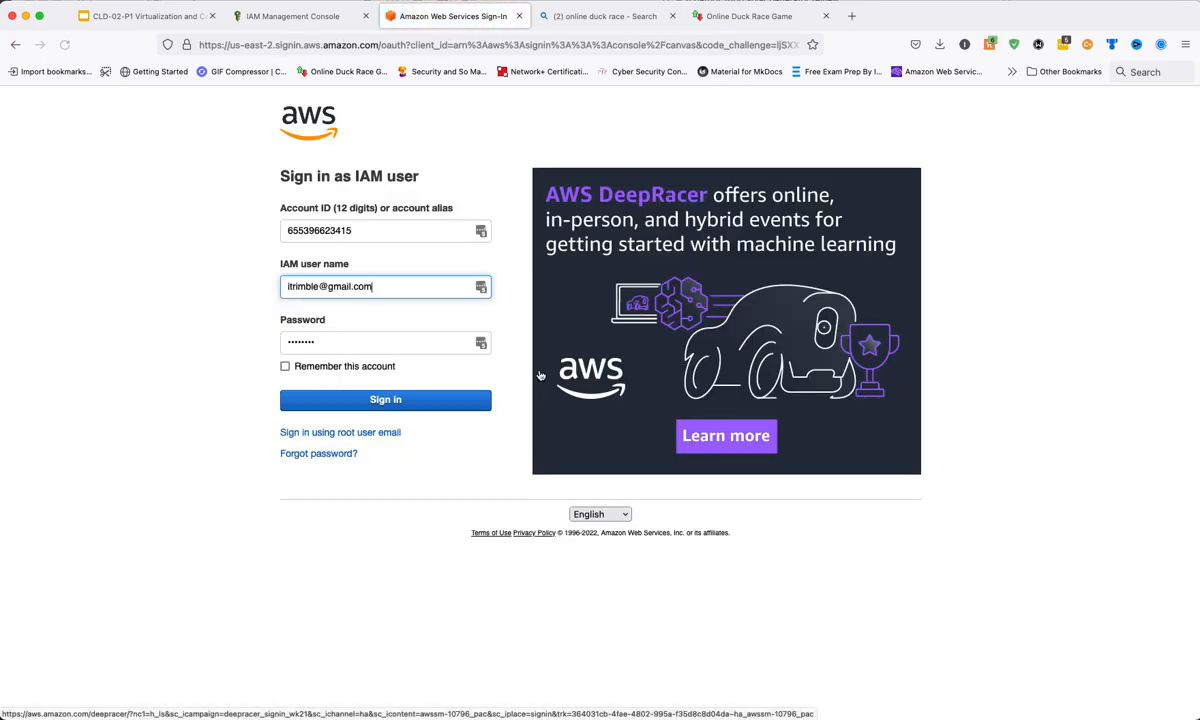
Clear the prefilled IAM user name and password from the sign-in form and copy the account ID
left_click(380, 285)
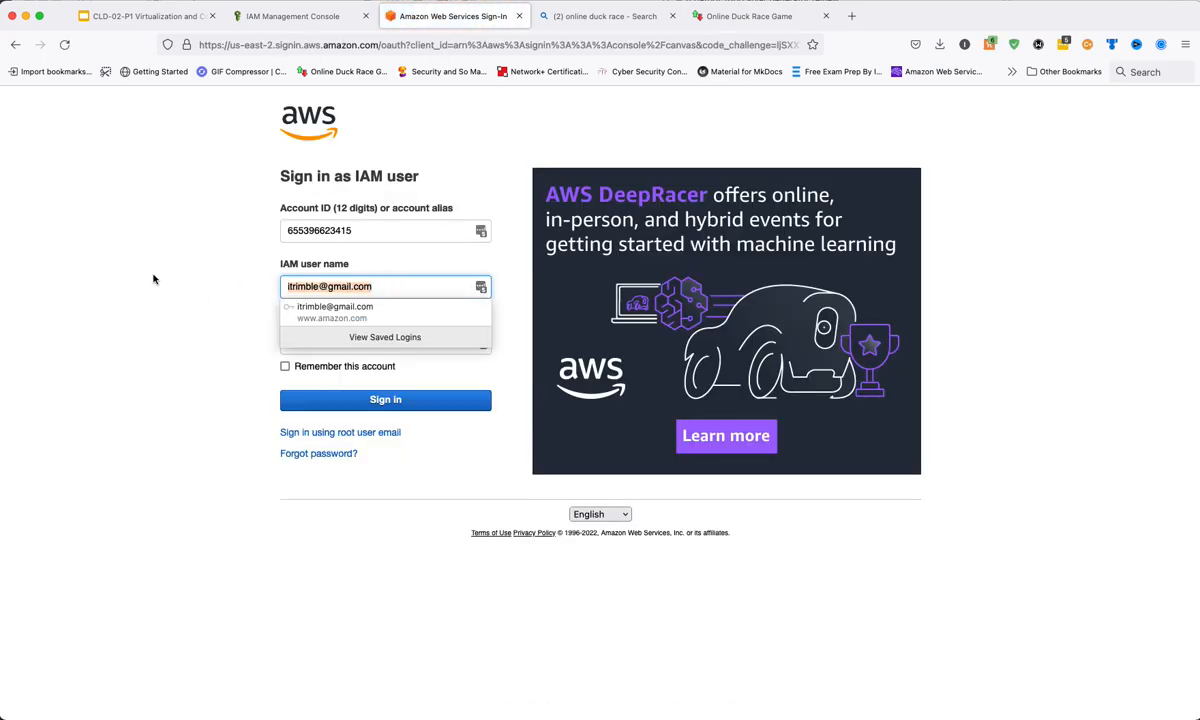
key("BackSpace")
left_click(322, 316)
left_click(335, 341)
key("BackSpace")
left_click(380, 231)
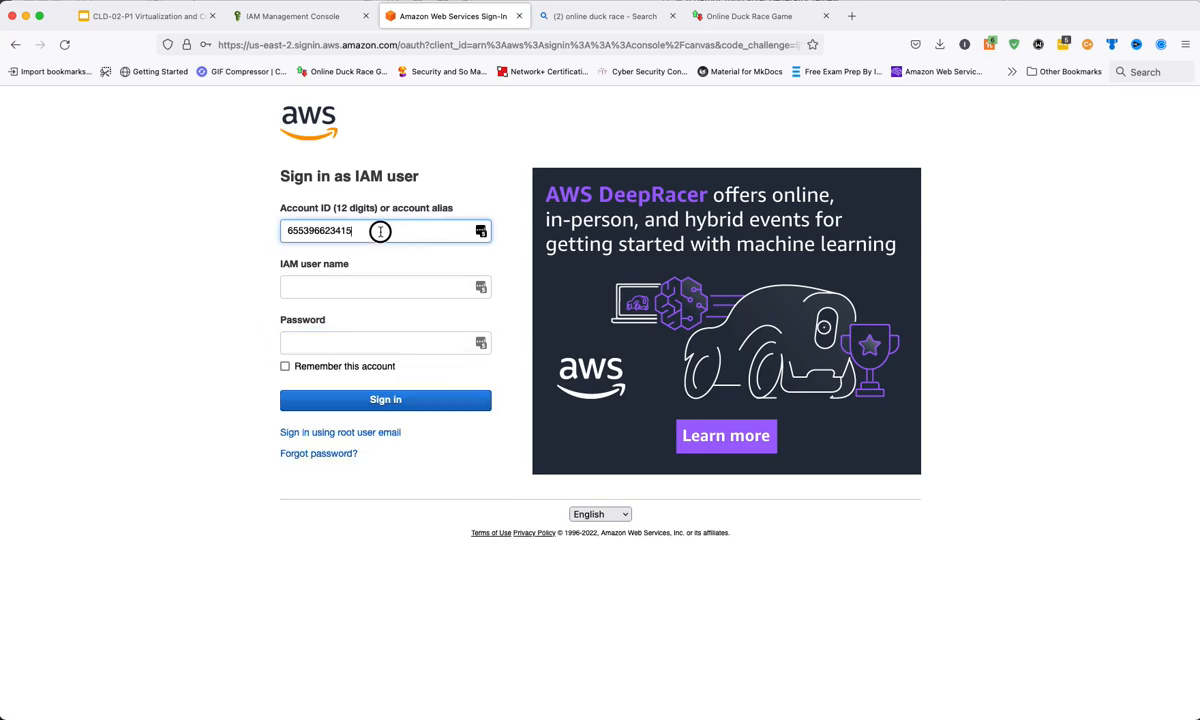
left_click_drag(380, 231, 268, 232)
key("super+c")
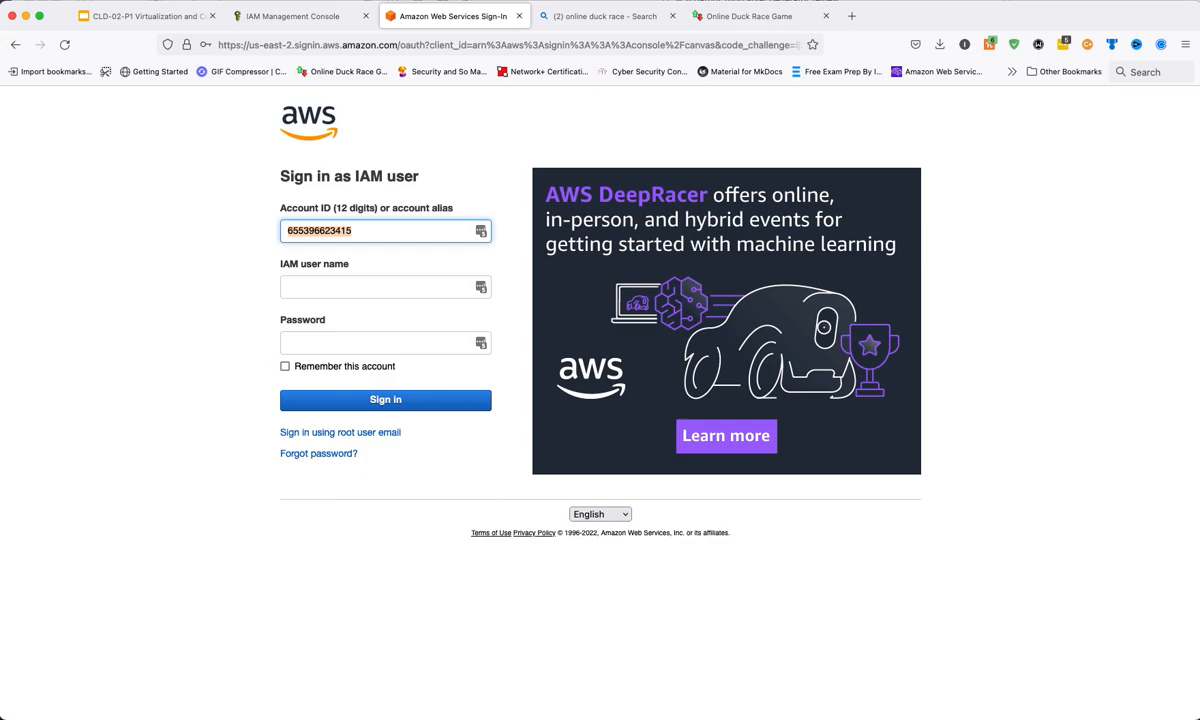
Try to sign in as the new IAM user with the user name and the password from the credentials file
left_click(329, 286)
type("Emily")
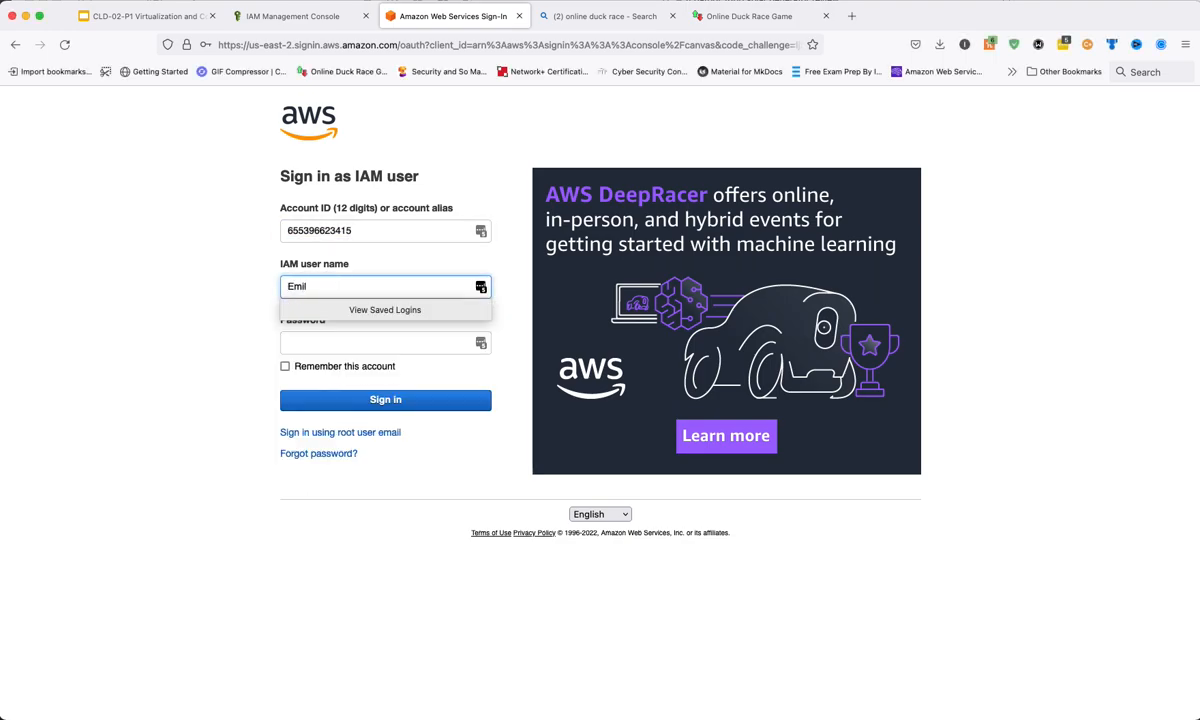
key("Tab")
left_click(51, 280)
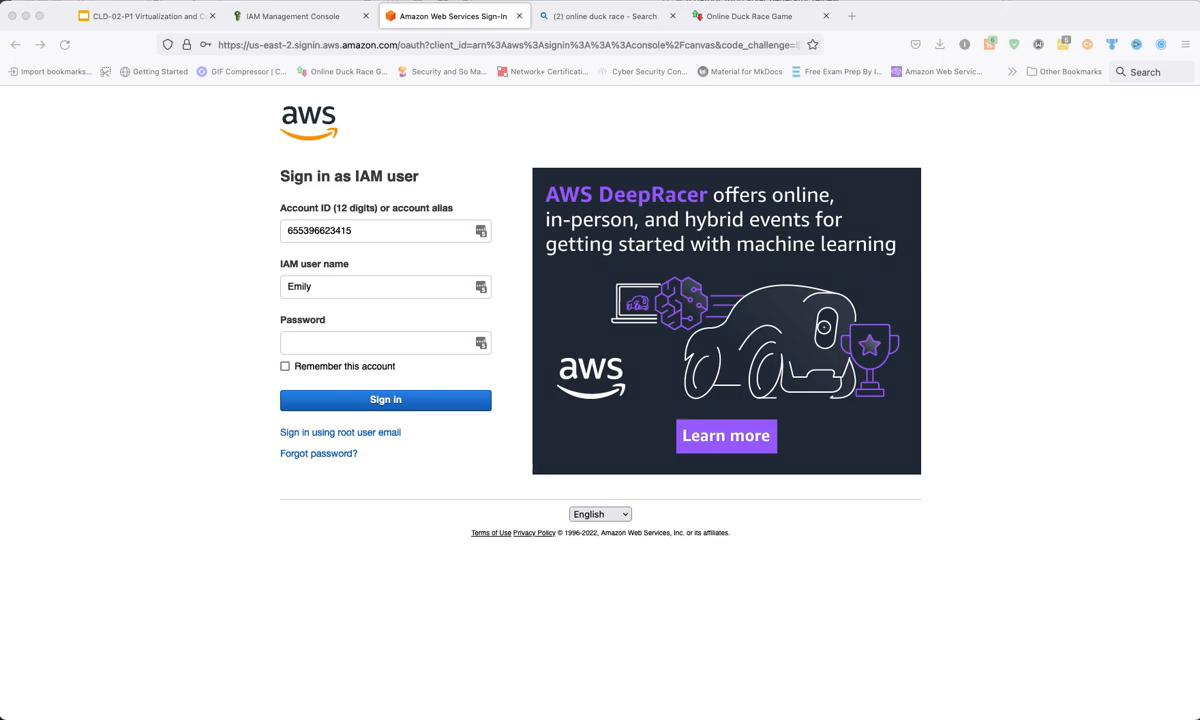
left_click(294, 342)
key("super+v")
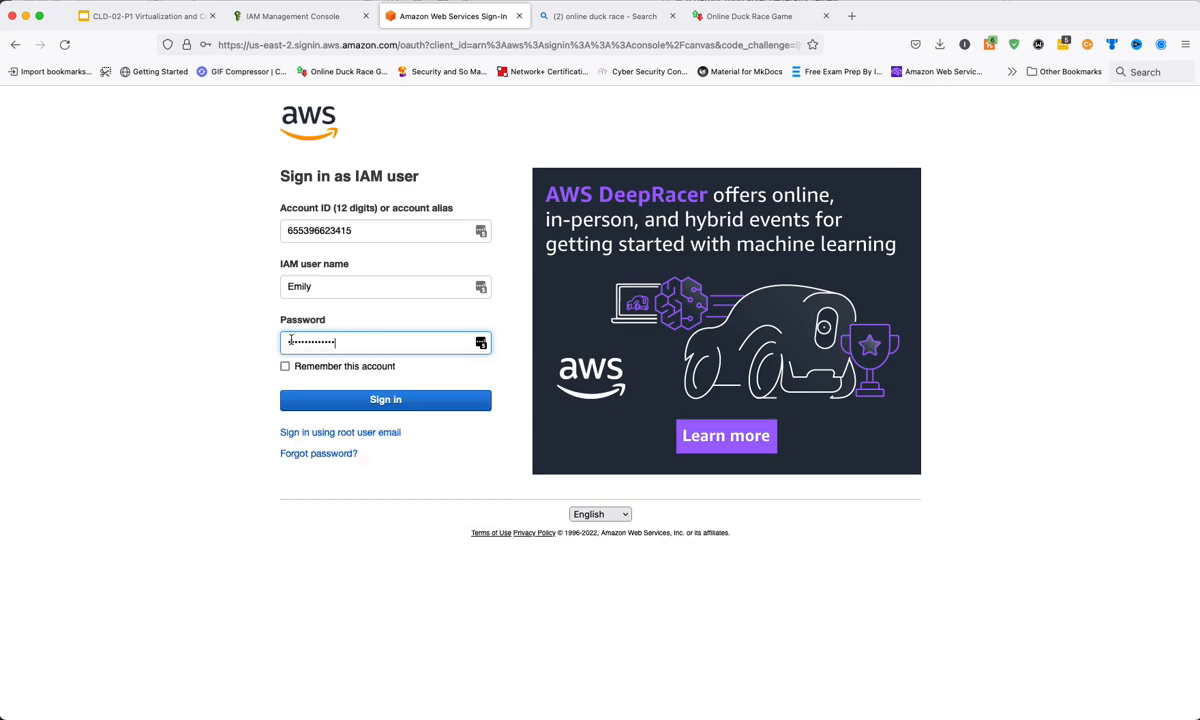
left_click(389, 402)
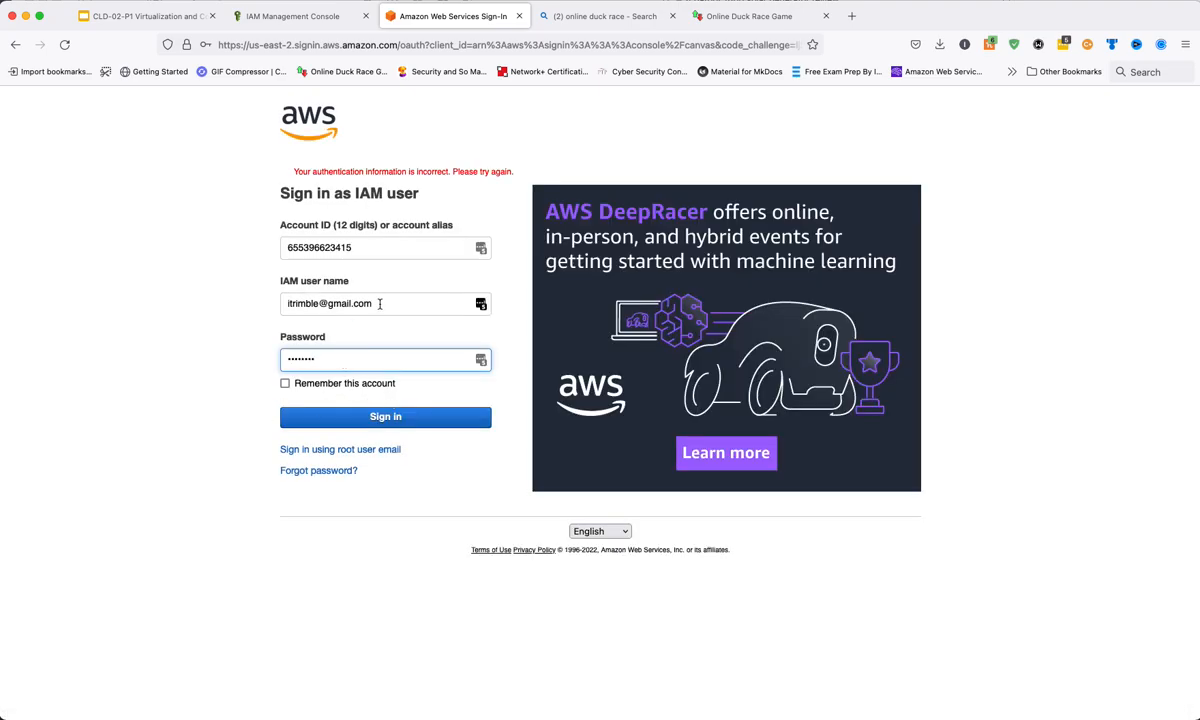
Replace the prefilled sign-in details with the new IAM user's name and paste the account password
left_click_drag(380, 304, 127, 281)
key("BackSpace")
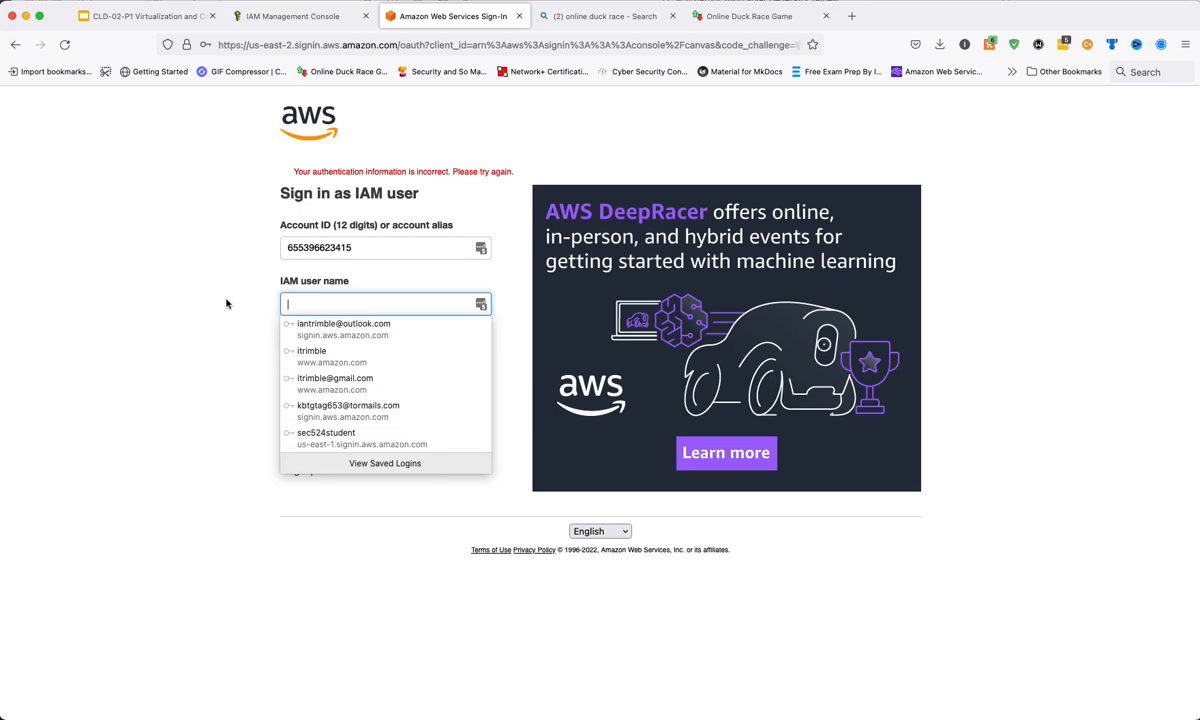
type("Emily")
key("Tab")
key("BackSpace")
key("super+v")
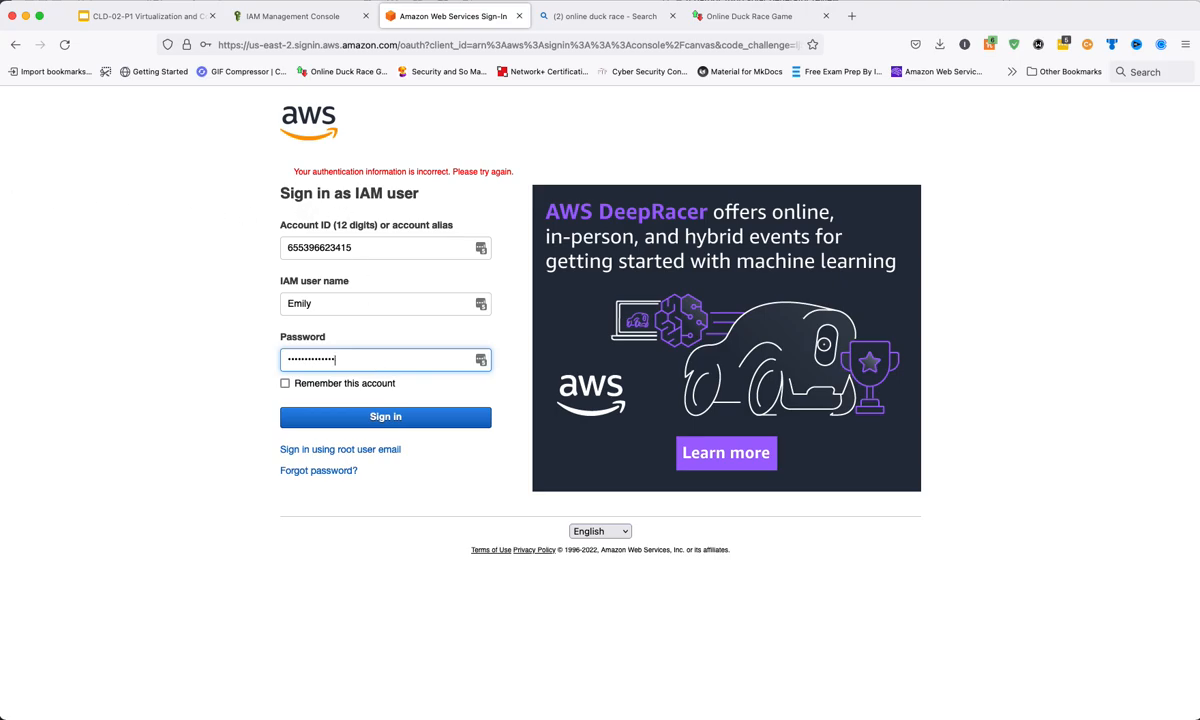
Paste the recopied account password over the entered one, sign in and decline saving the login in the browser
key("super+Tab")
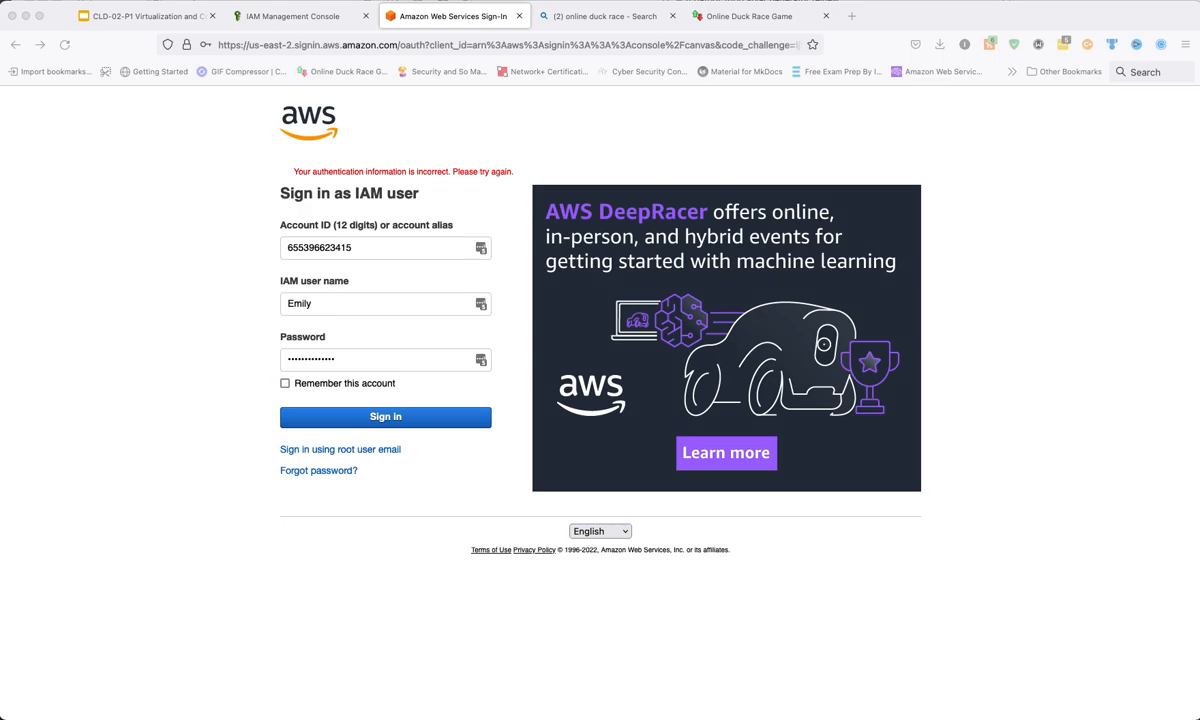
left_click(365, 357)
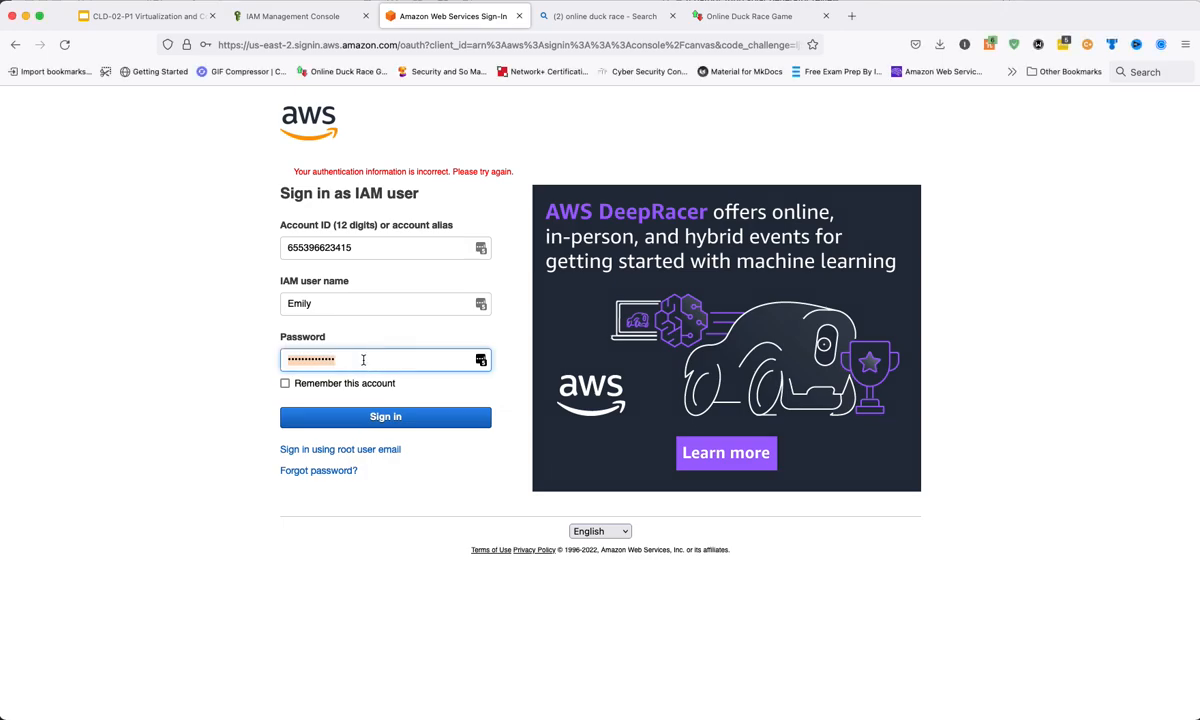
key("BackSpace")
key("ctrl+v")
left_click(366, 416)
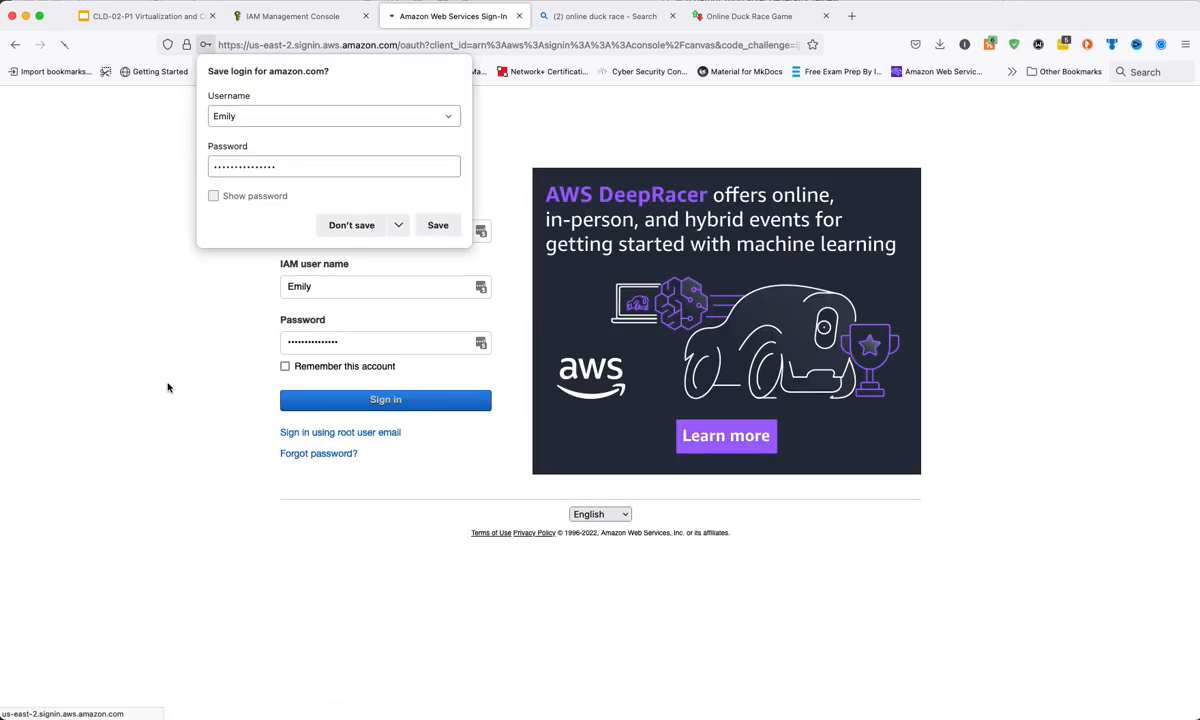
left_click(357, 225)
left_click(1076, 199)
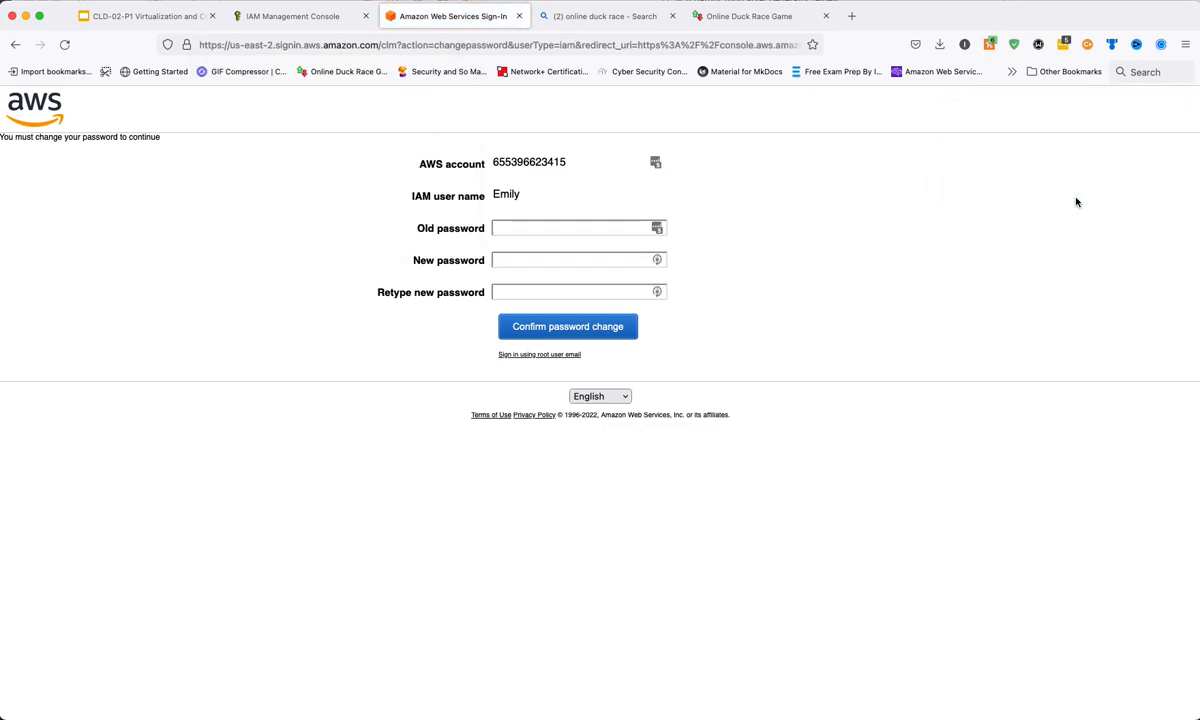
Paste the IAM user's old password and paste the new password into both the new and retype fields
left_click(524, 228)
key("super+v")
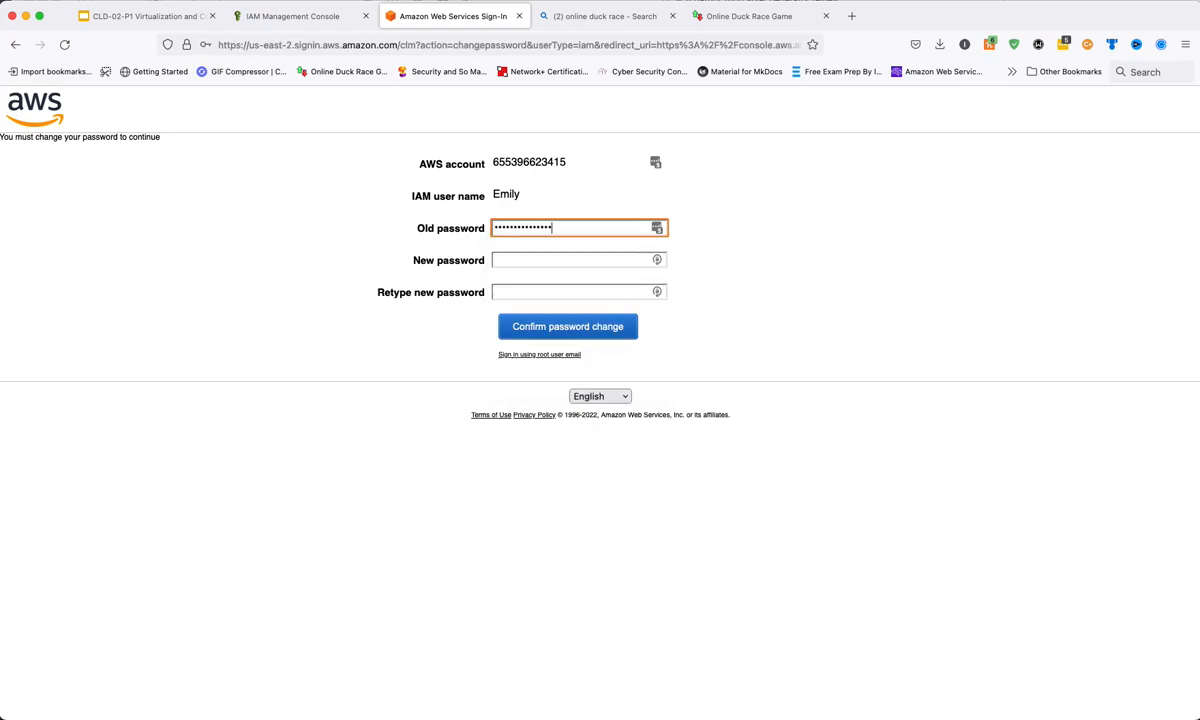
key("super+Tab")
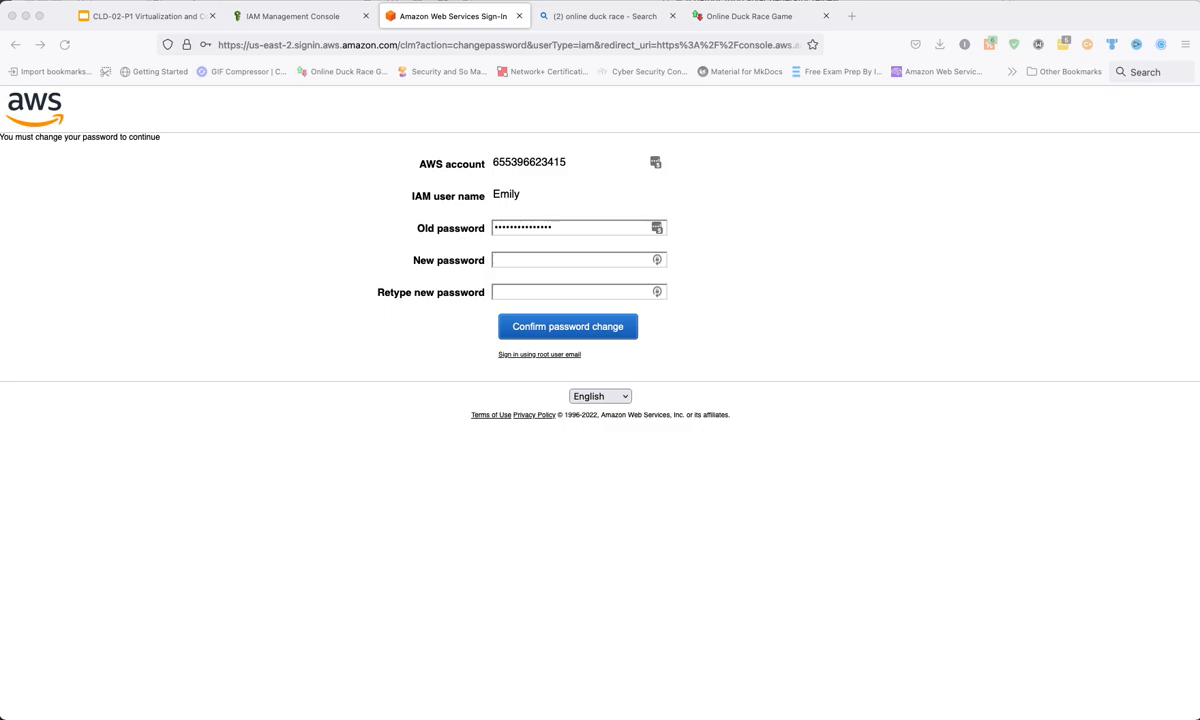
left_click(576, 260)
left_click(572, 260)
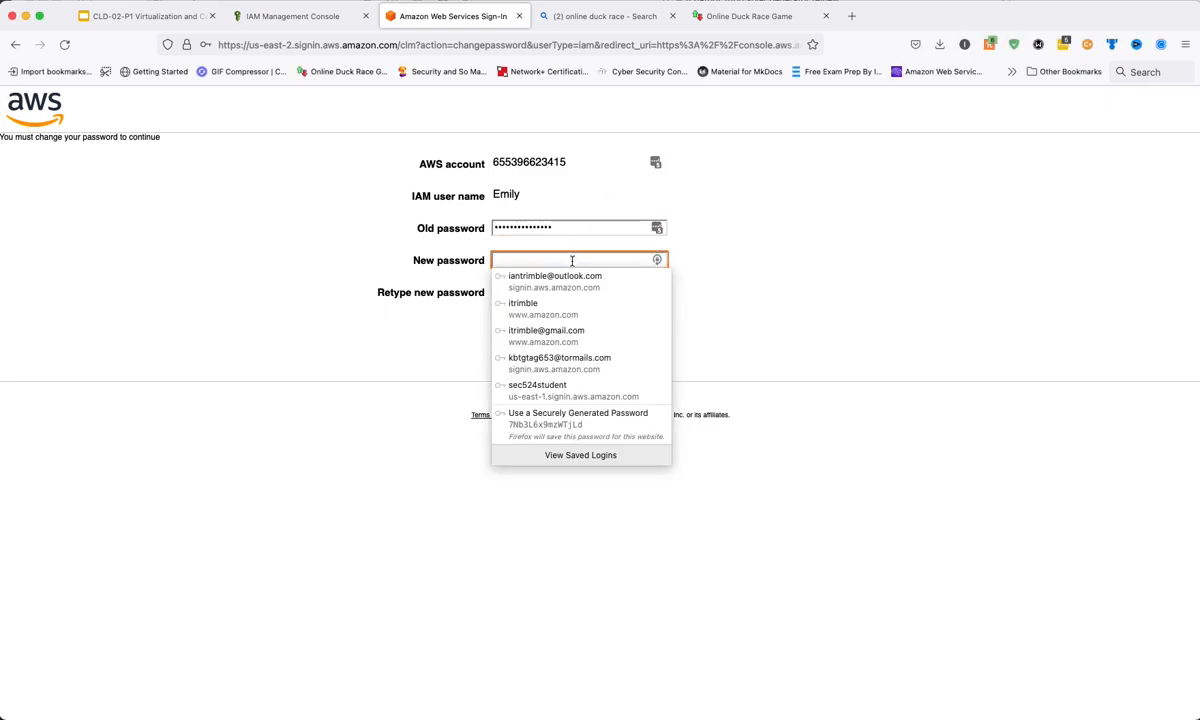
key("super+v")
left_click(592, 290)
key("super+v")
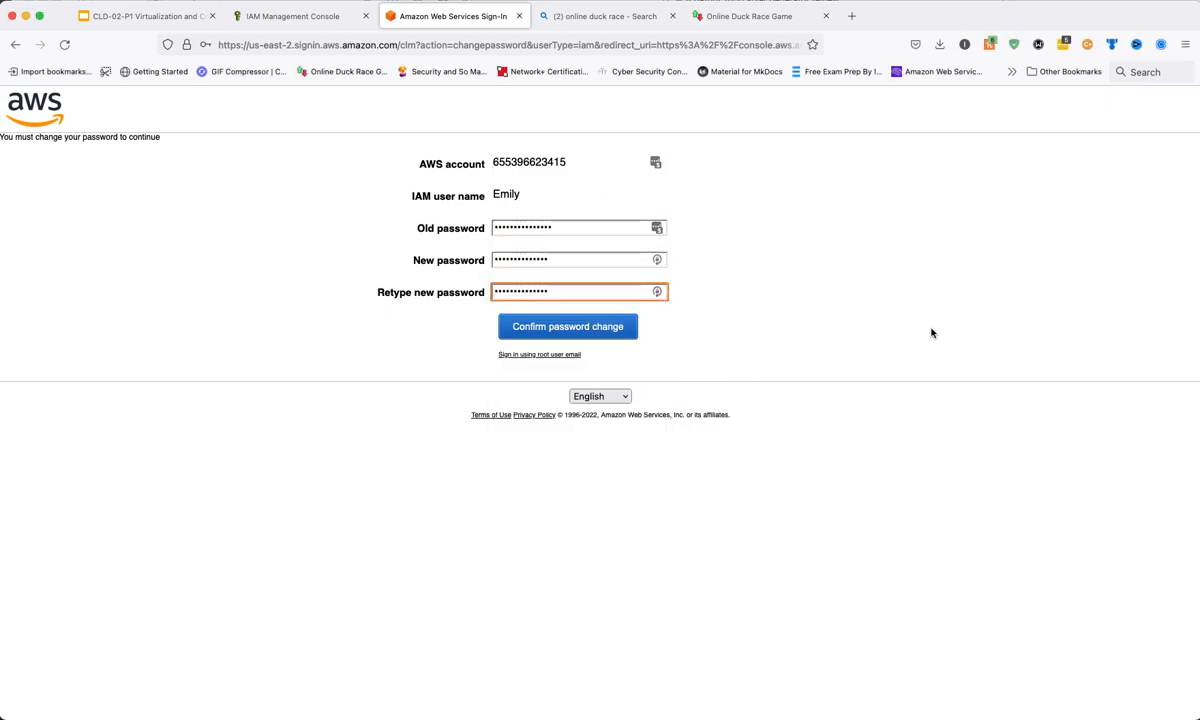
Confirm the password change and decline saving the login in both the browser and LastPass
left_click(604, 331)
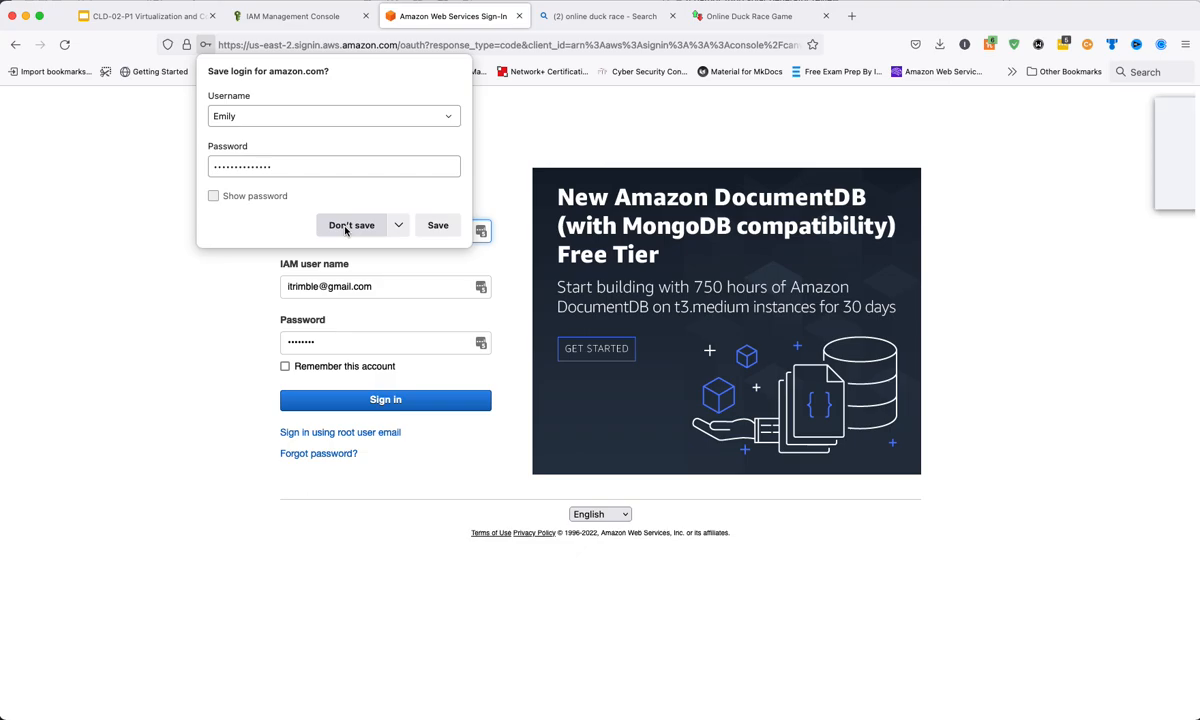
left_click(346, 226)
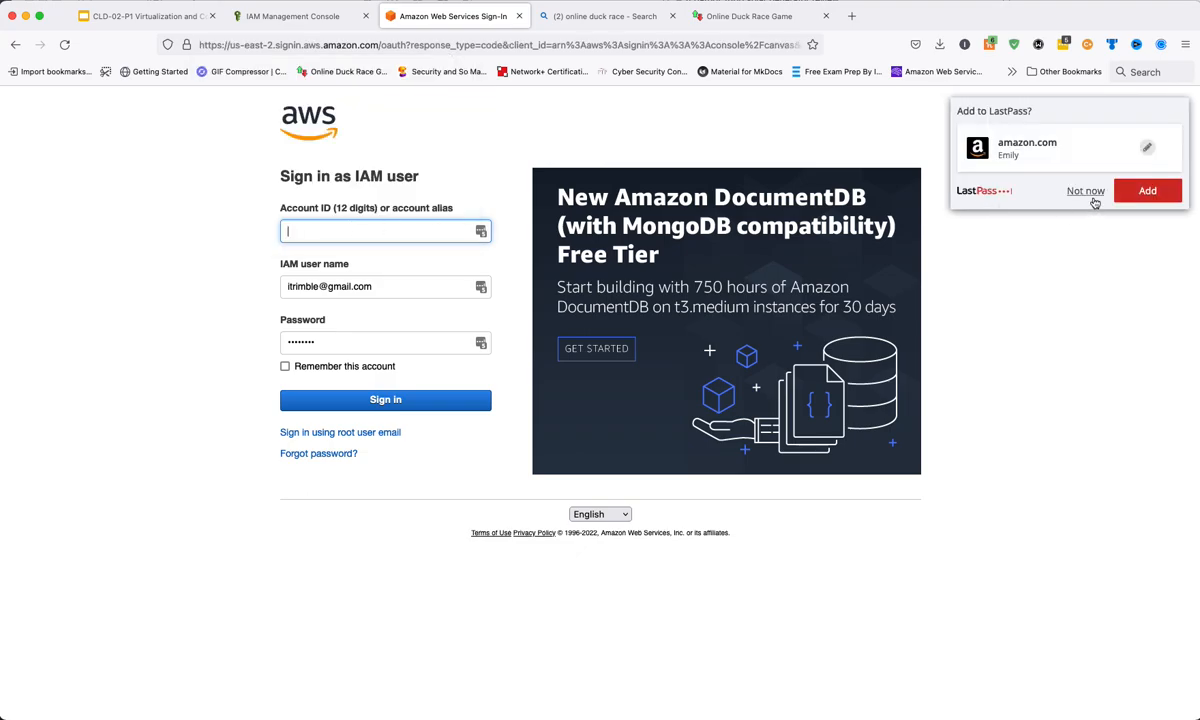
left_click(1093, 199)
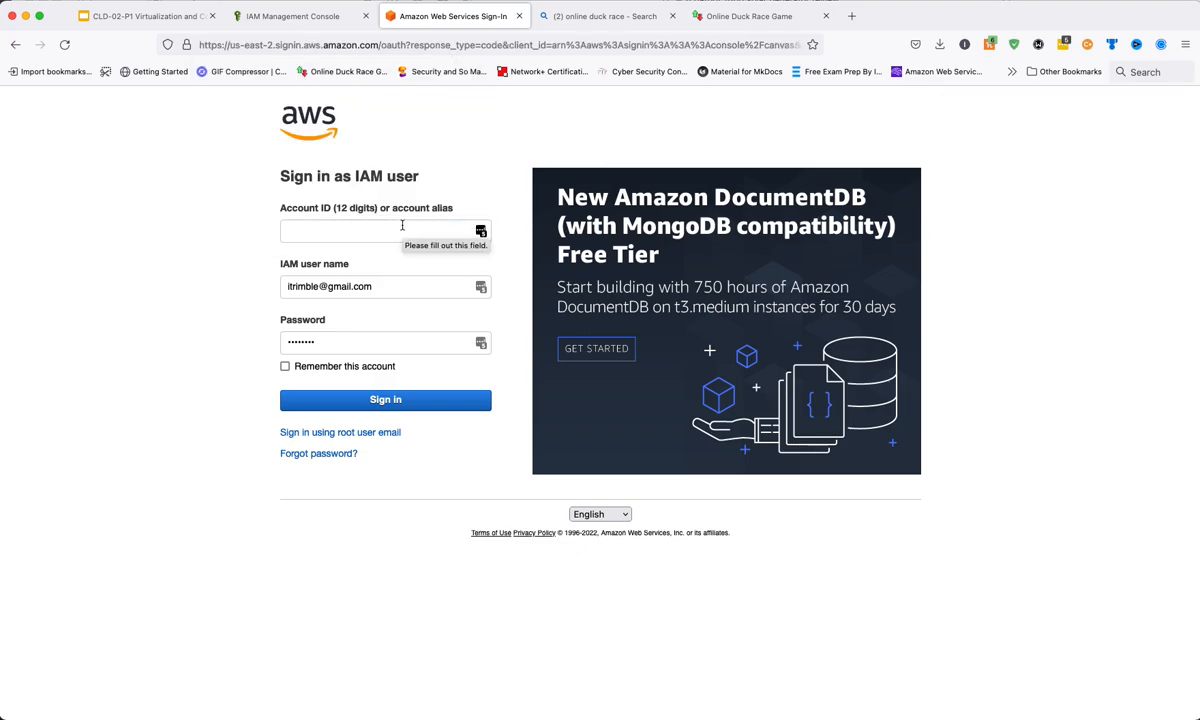
Paste the account ID into the IAM sign-in form and replace the prefilled user name with the IAM user's name
left_click(367, 230)
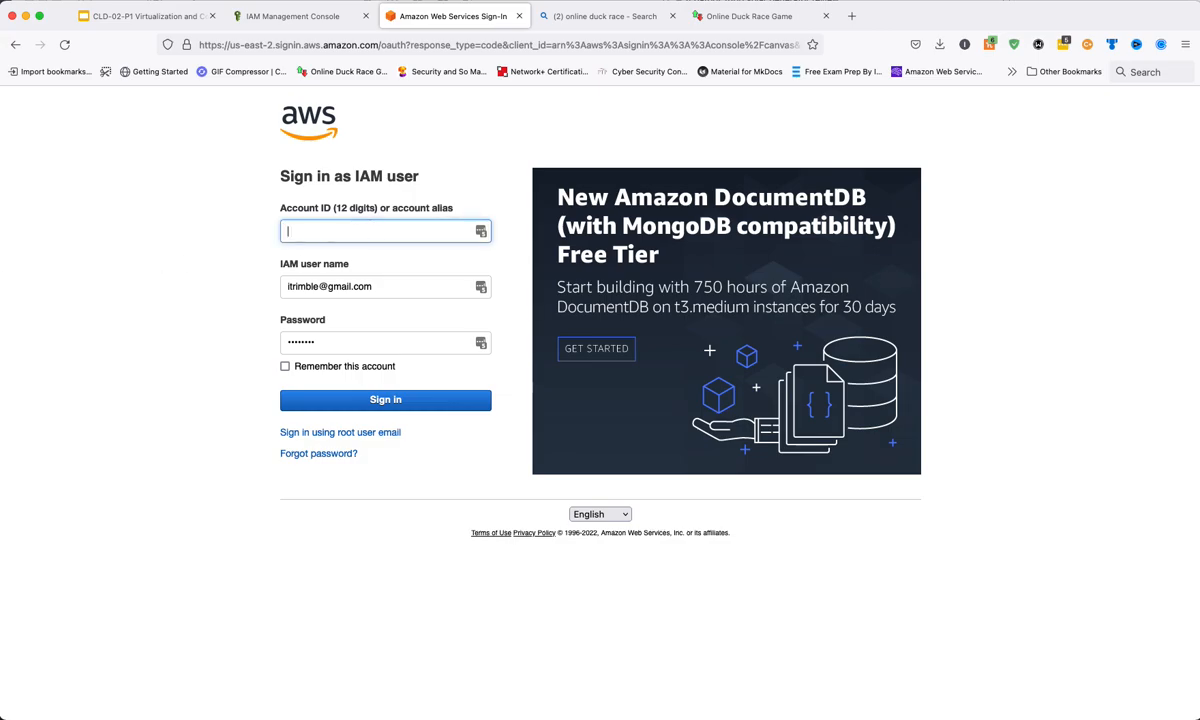
key("super+Tab")
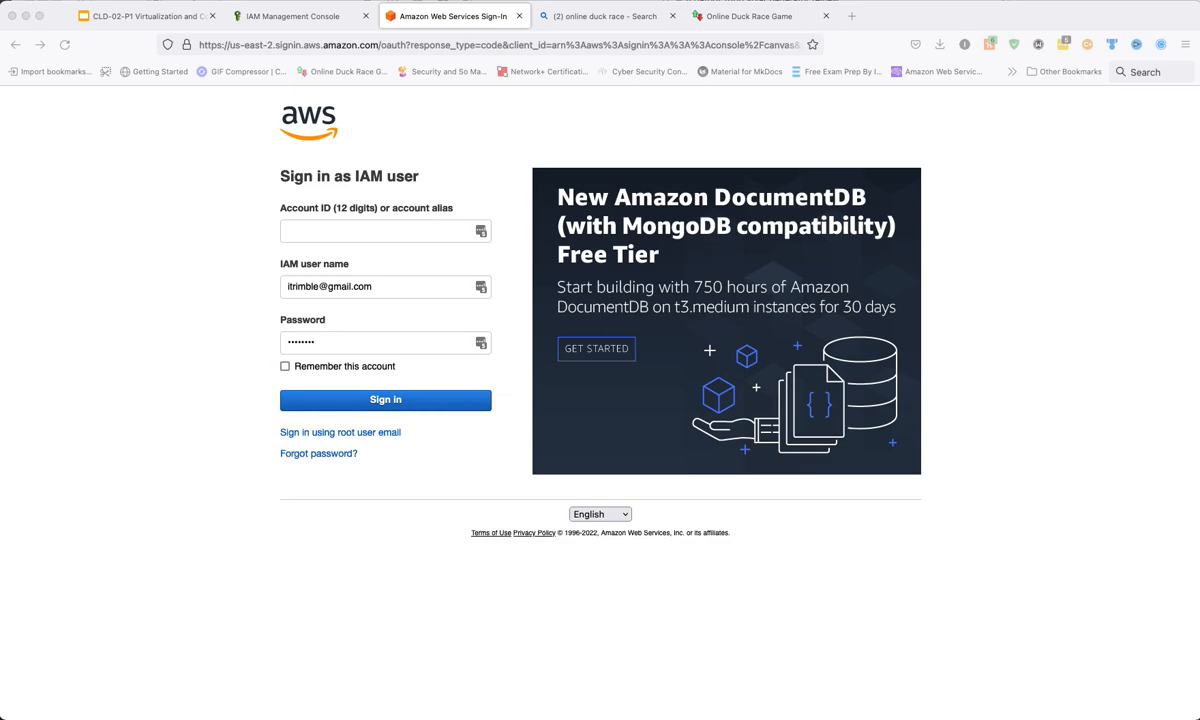
left_click(297, 229)
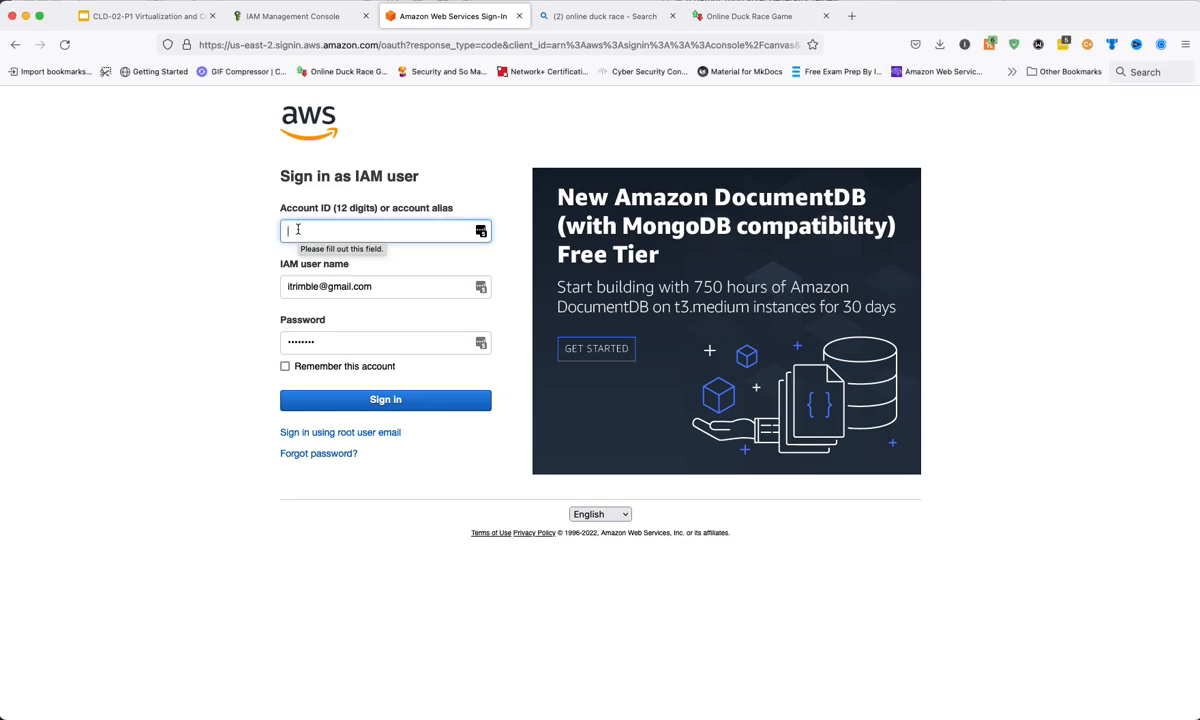
key("super+v")
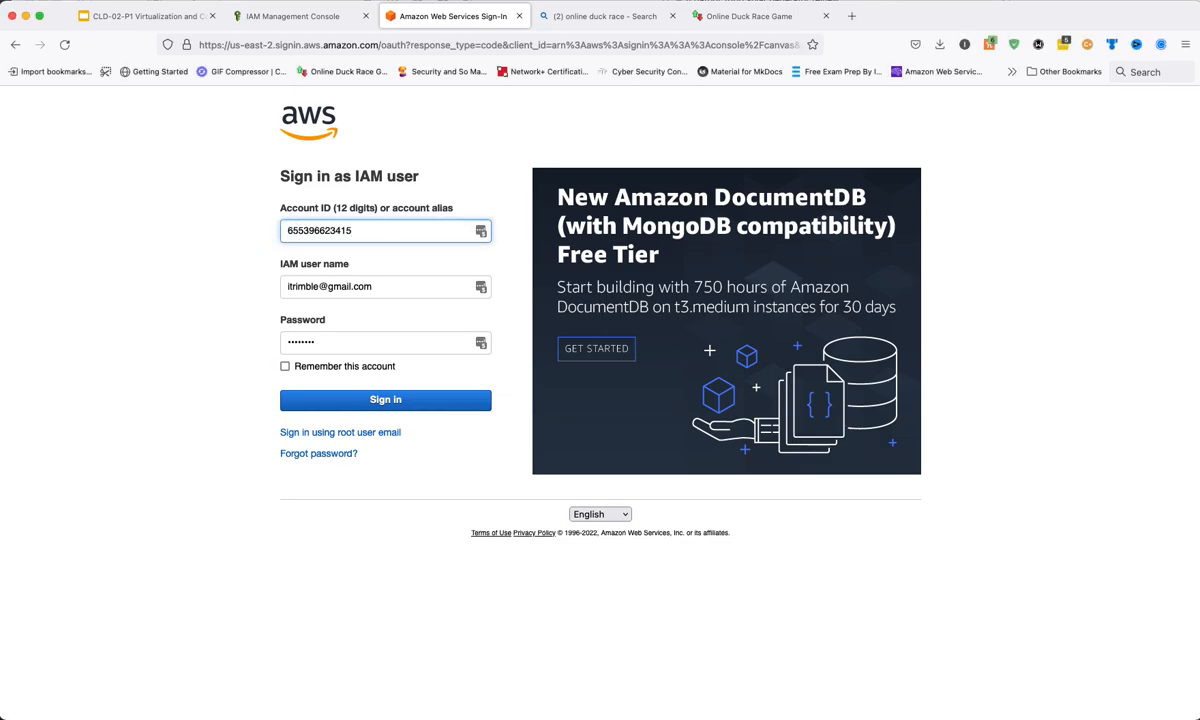
key("super+Tab")
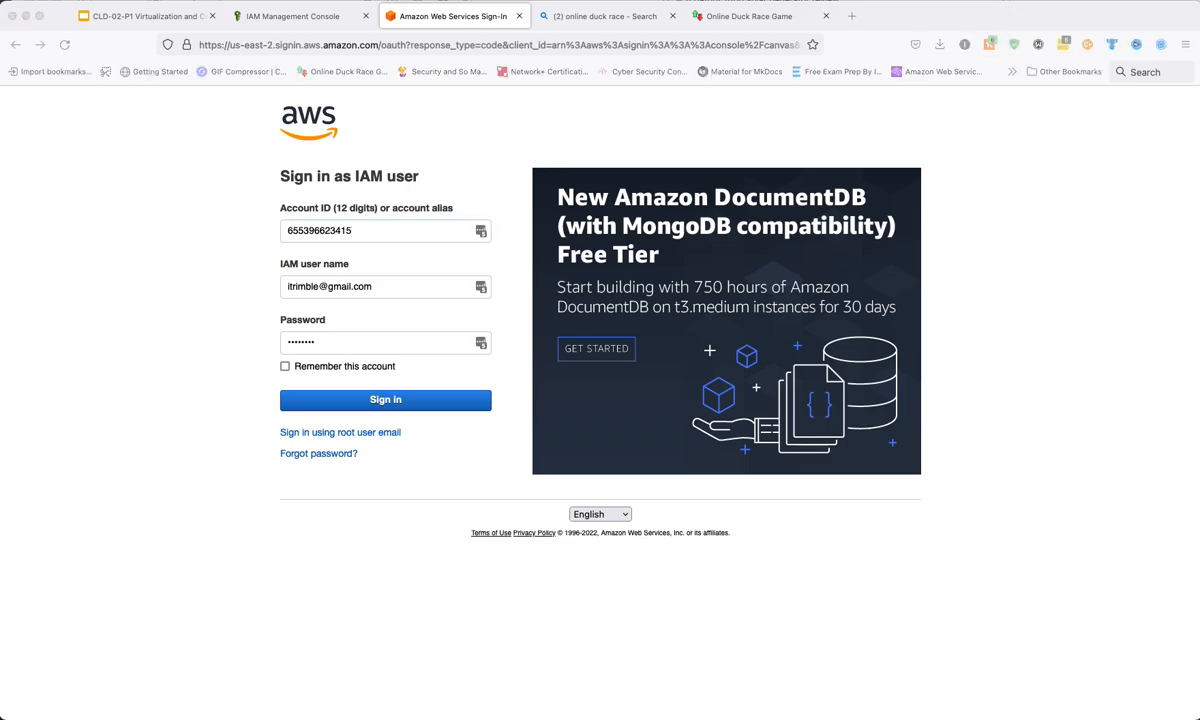
left_click(398, 287)
left_click_drag(395, 286, 287, 287)
key("BackSpace")
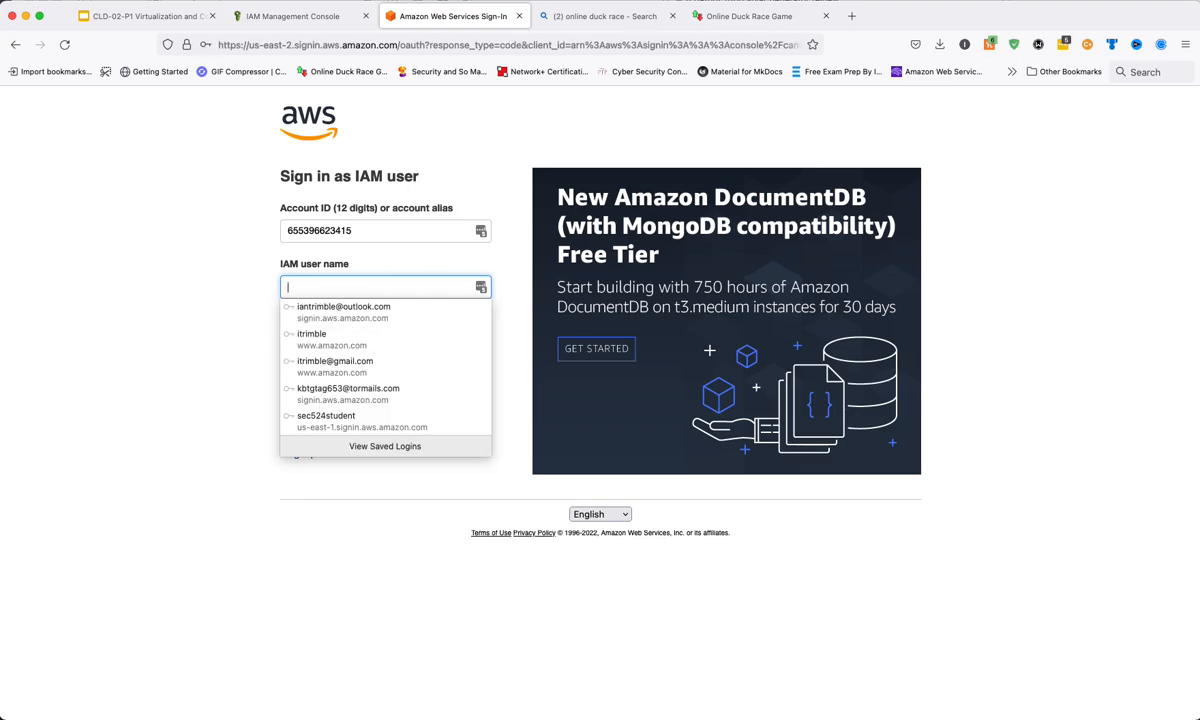
type("Emily")
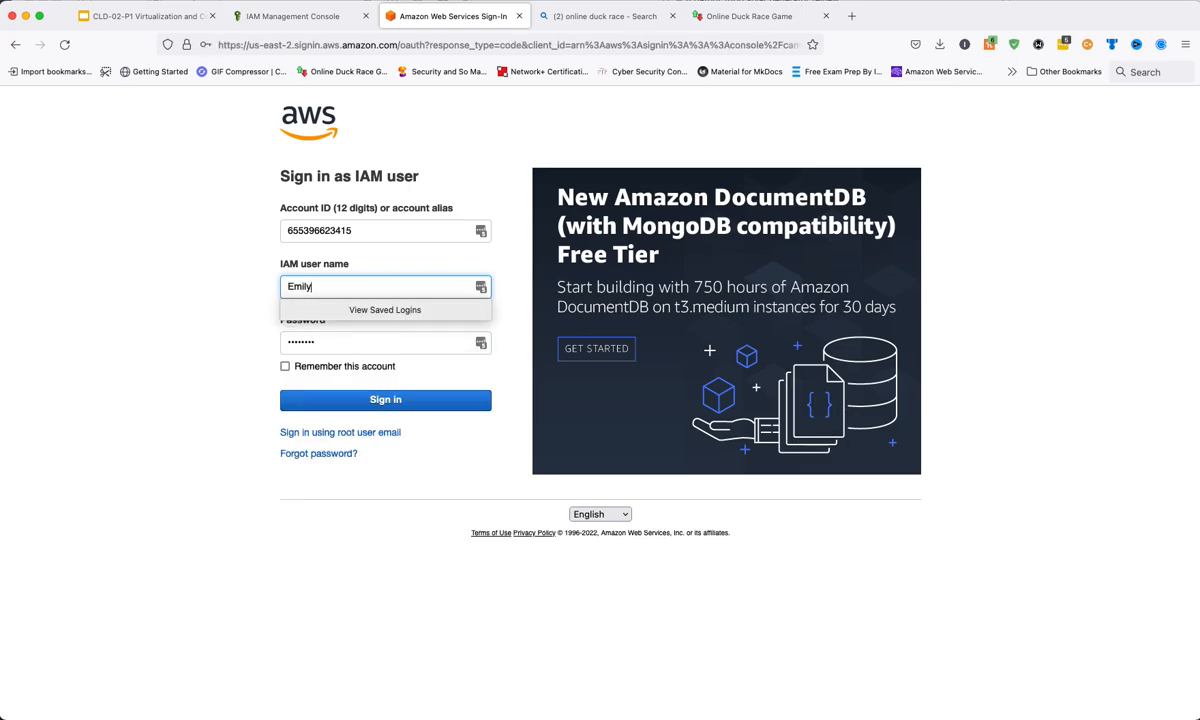
Replace the prefilled password with the IAM user's new account password and sign in
key("Tab")
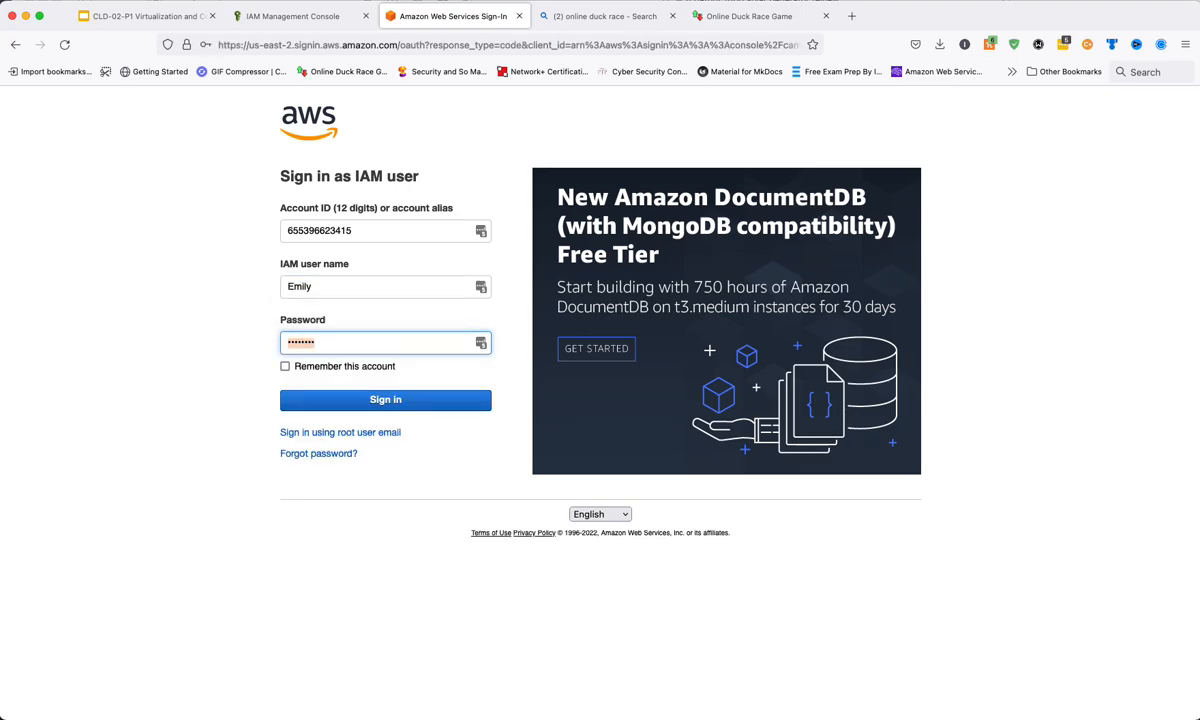
key("super+Tab")
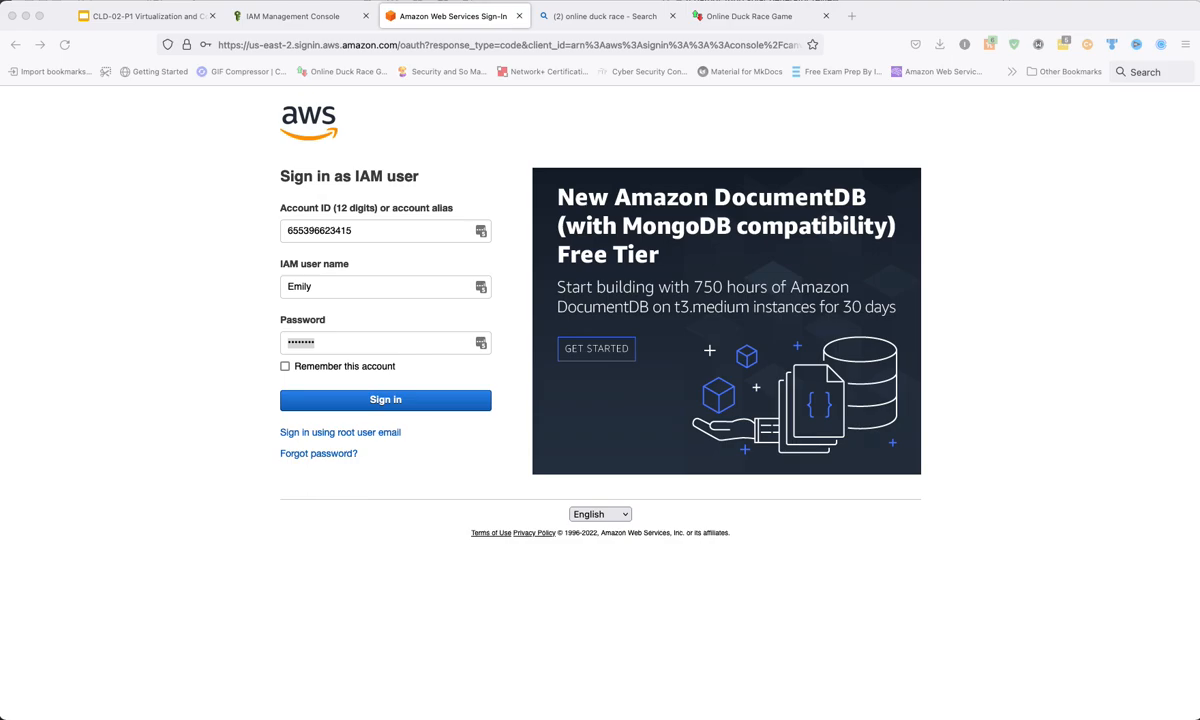
key("super+Tab")
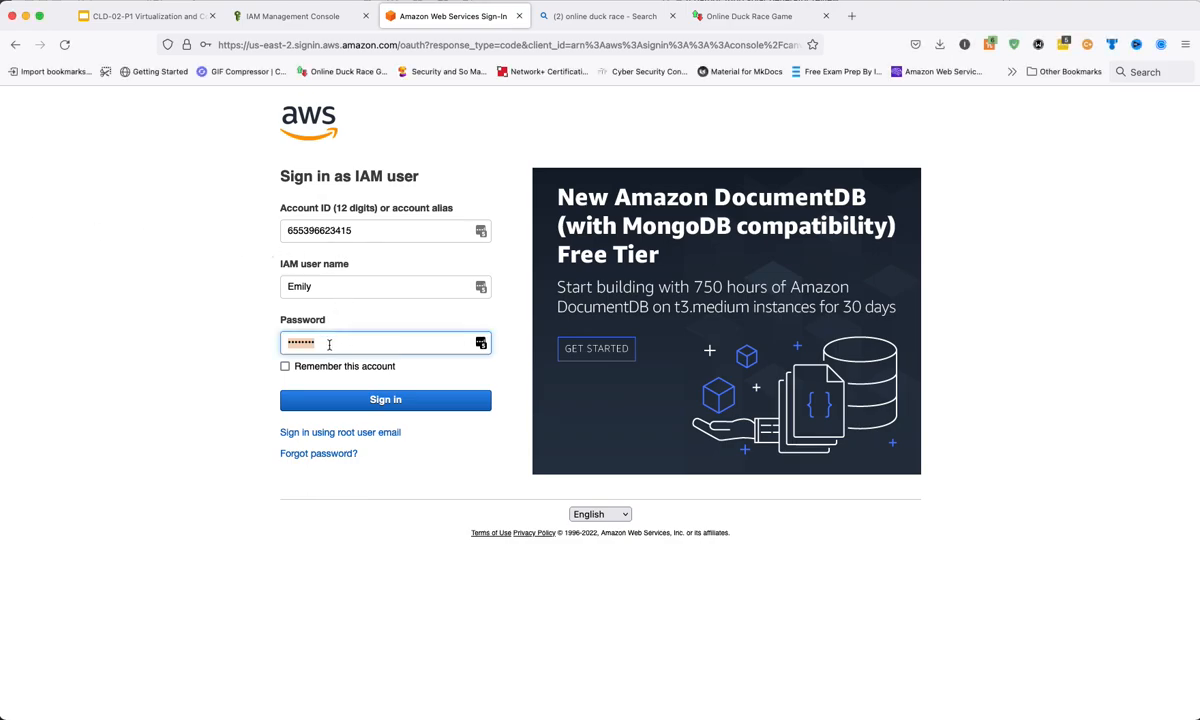
key("BackSpace")
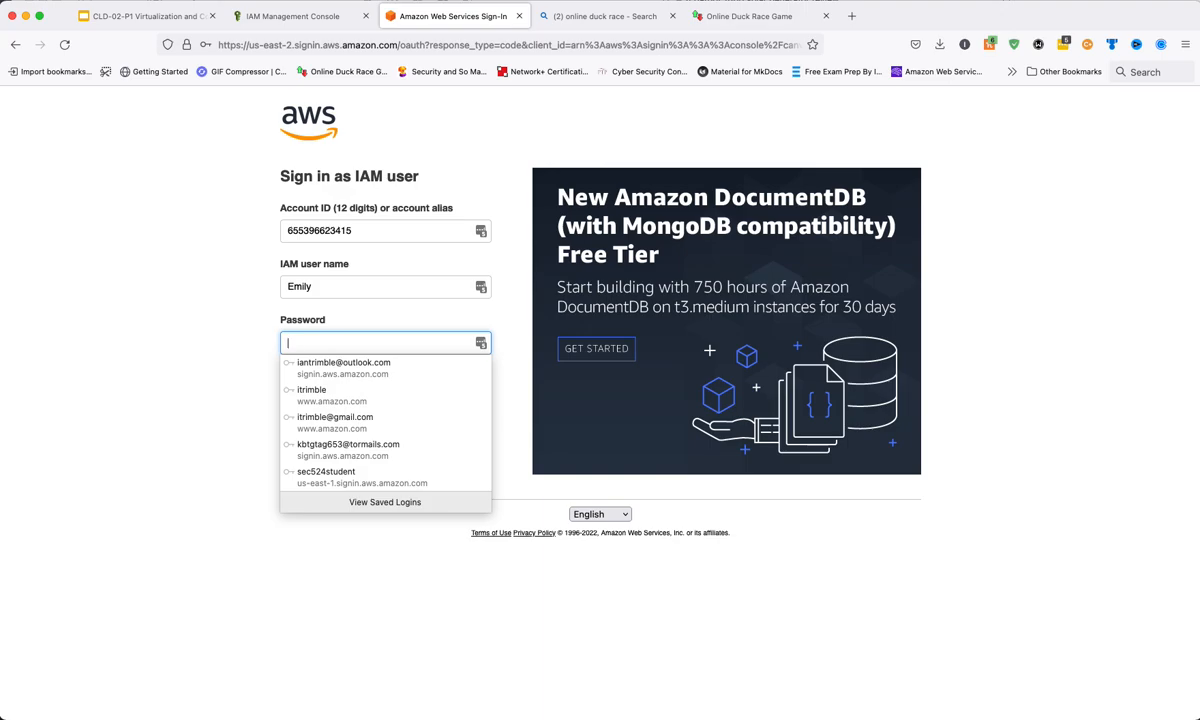
key("super+v")
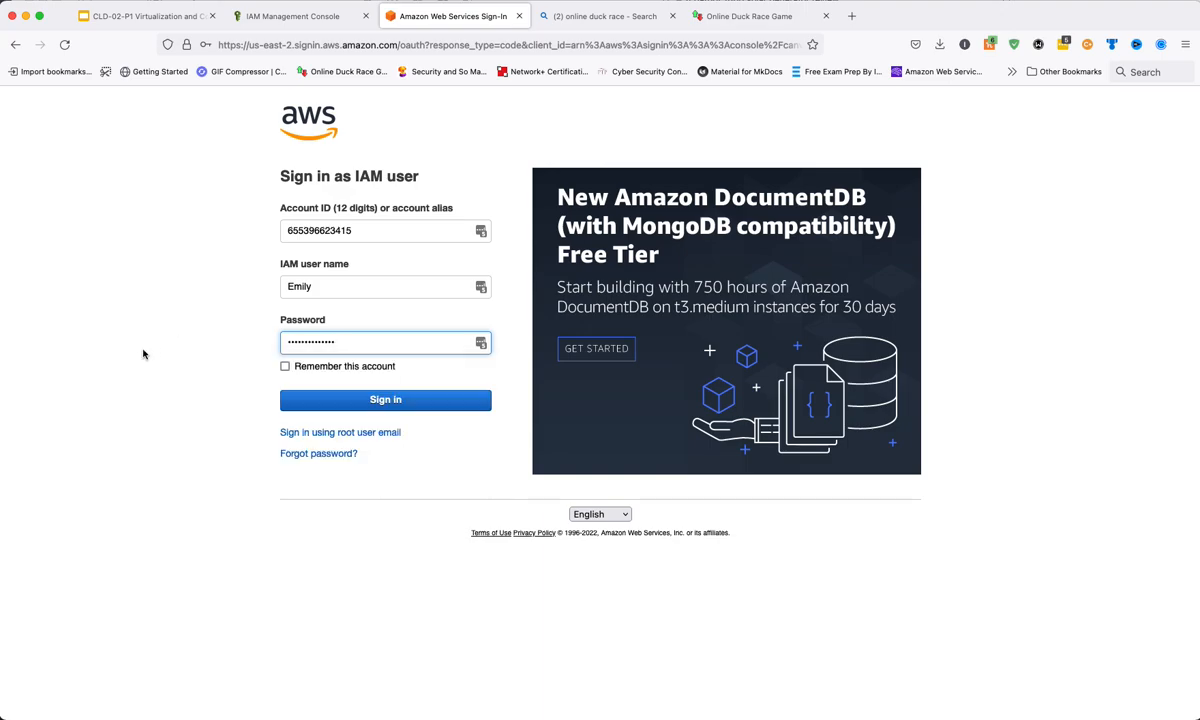
left_click(408, 402)
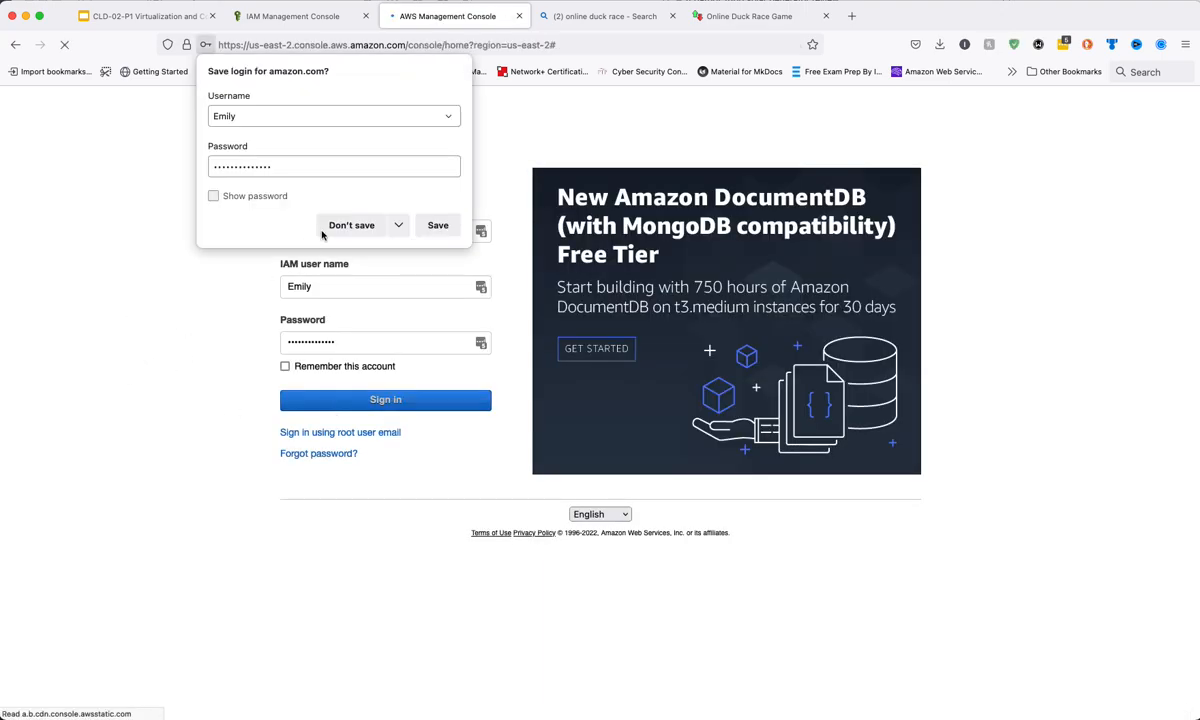
Dismiss the browser and LastPass offers to save the login and close the New AWS Console Home dialog
left_click(340, 226)
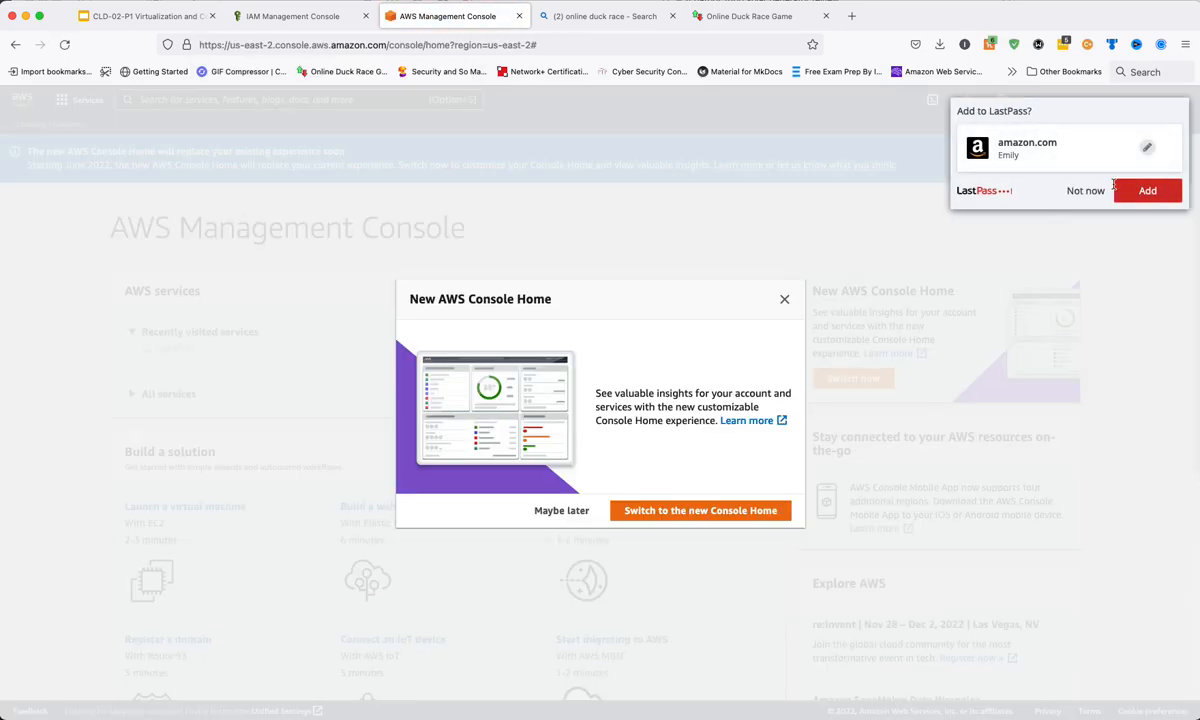
left_click(1014, 190)
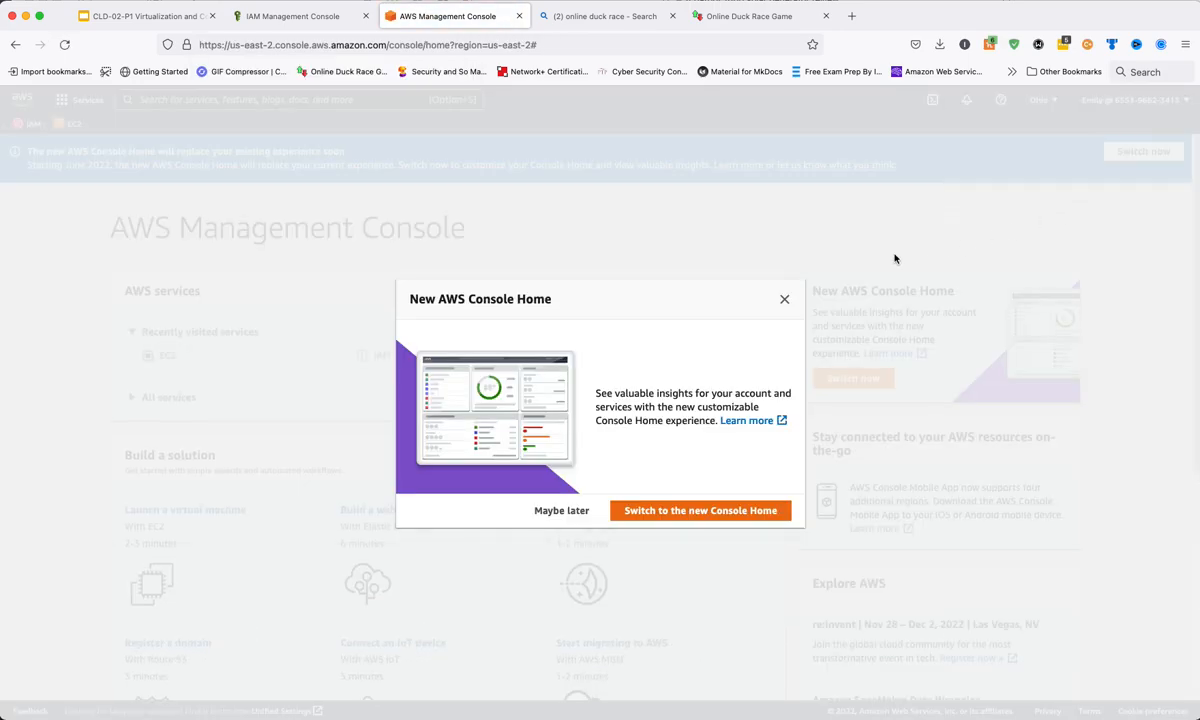
left_click(785, 300)
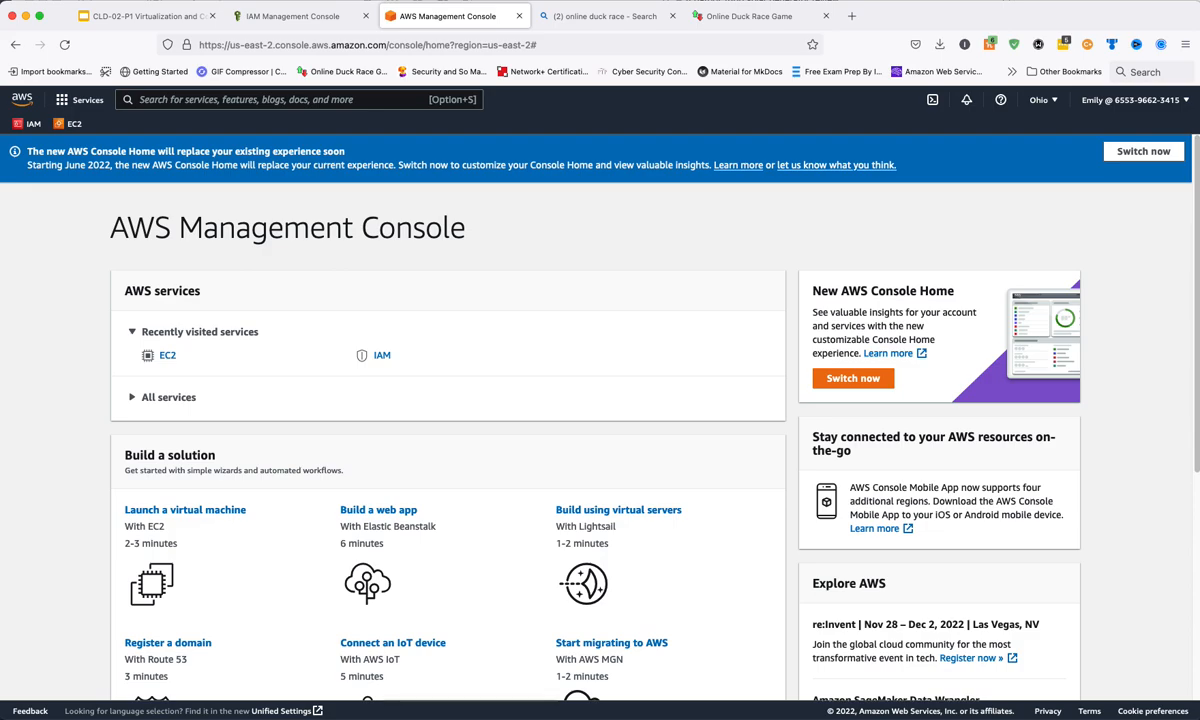
Start adding a new user in the IAM Users list and enter the second user's name
left_click(378, 357)
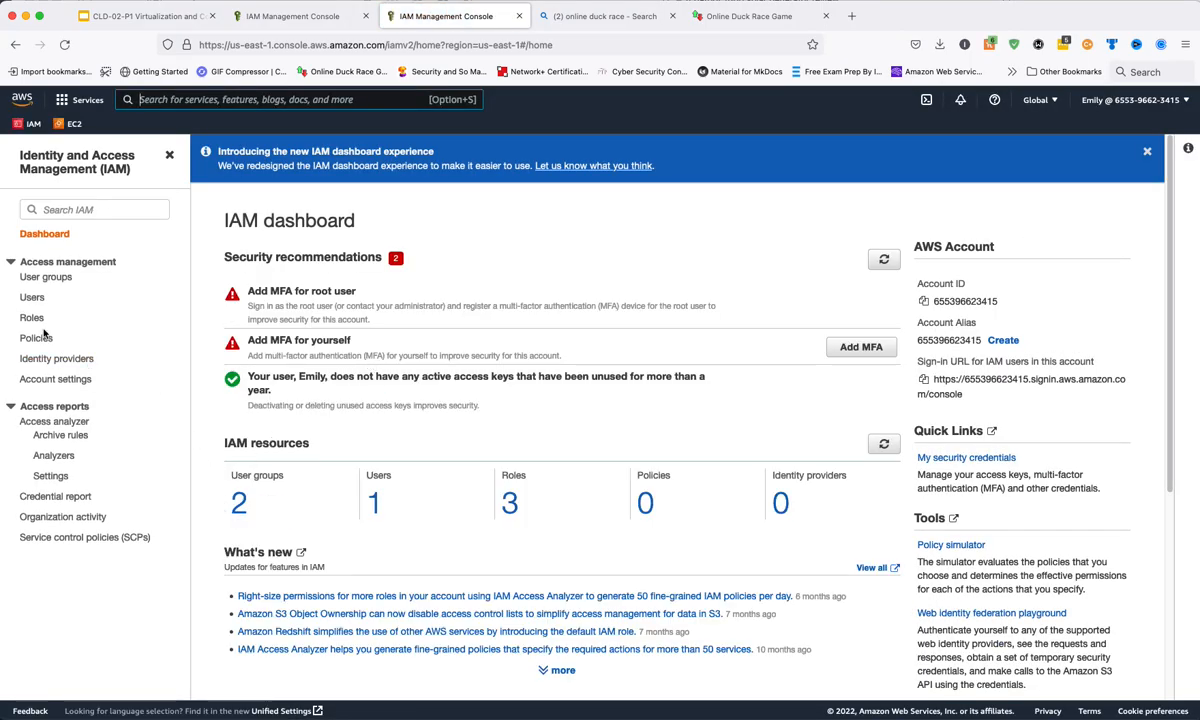
left_click(31, 297)
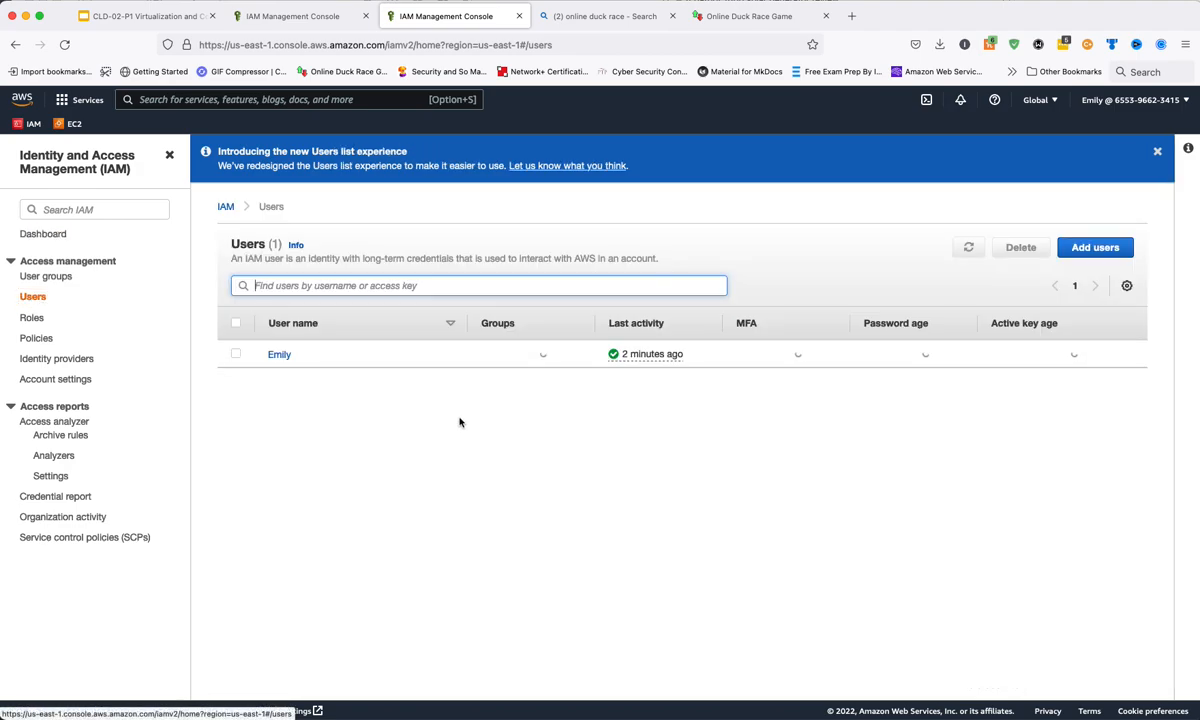
left_click(1095, 250)
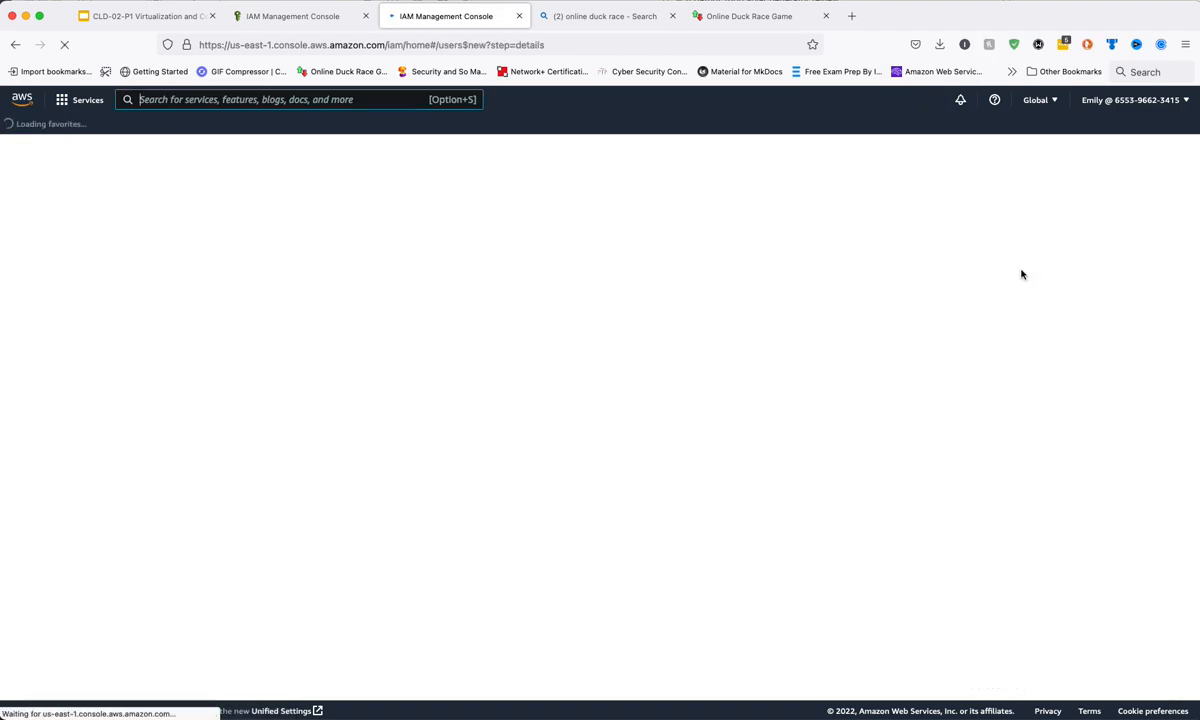
left_click(467, 259)
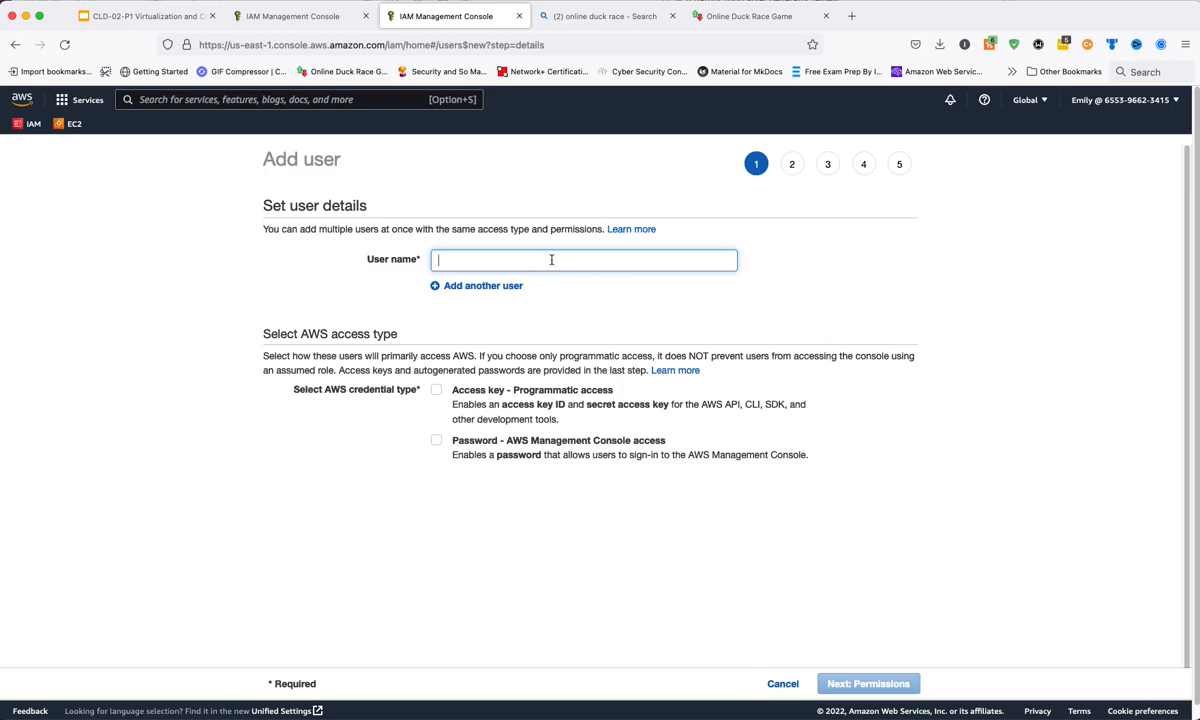
type("lex")
left_click(437, 265)
left_click_drag(437, 265, 273, 222)
type("Alex")
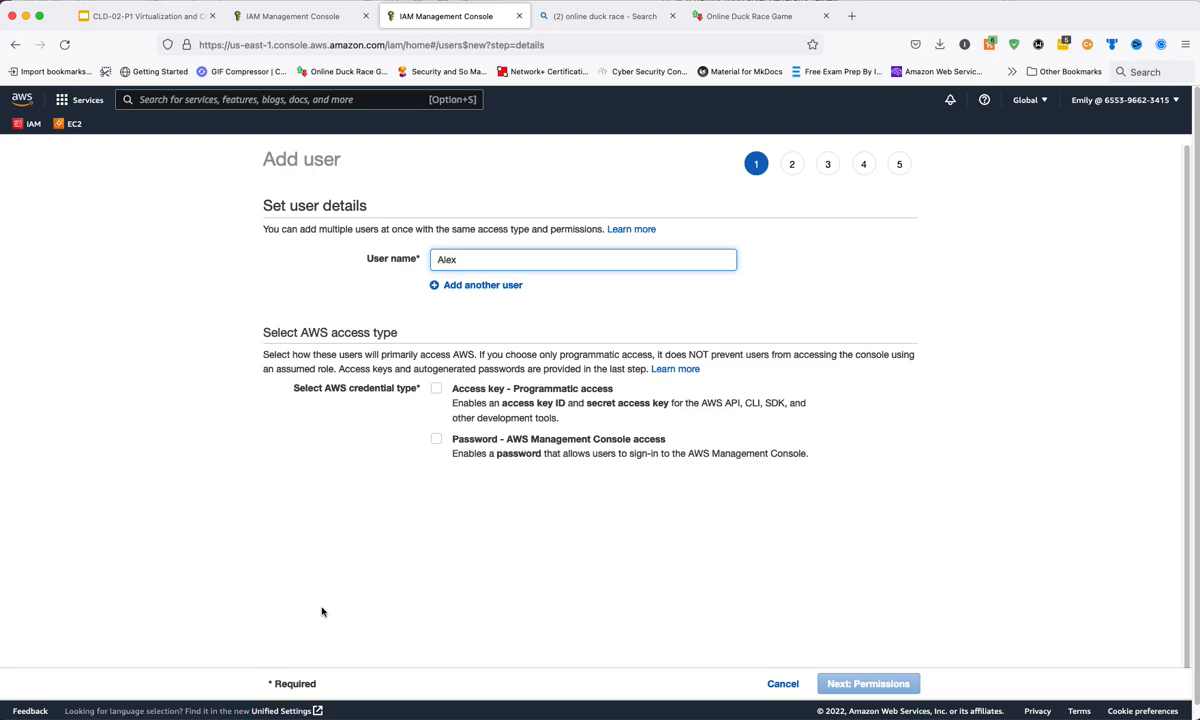
Enable password-based AWS Management Console access for the new user and continue to the permissions
left_click(437, 441)
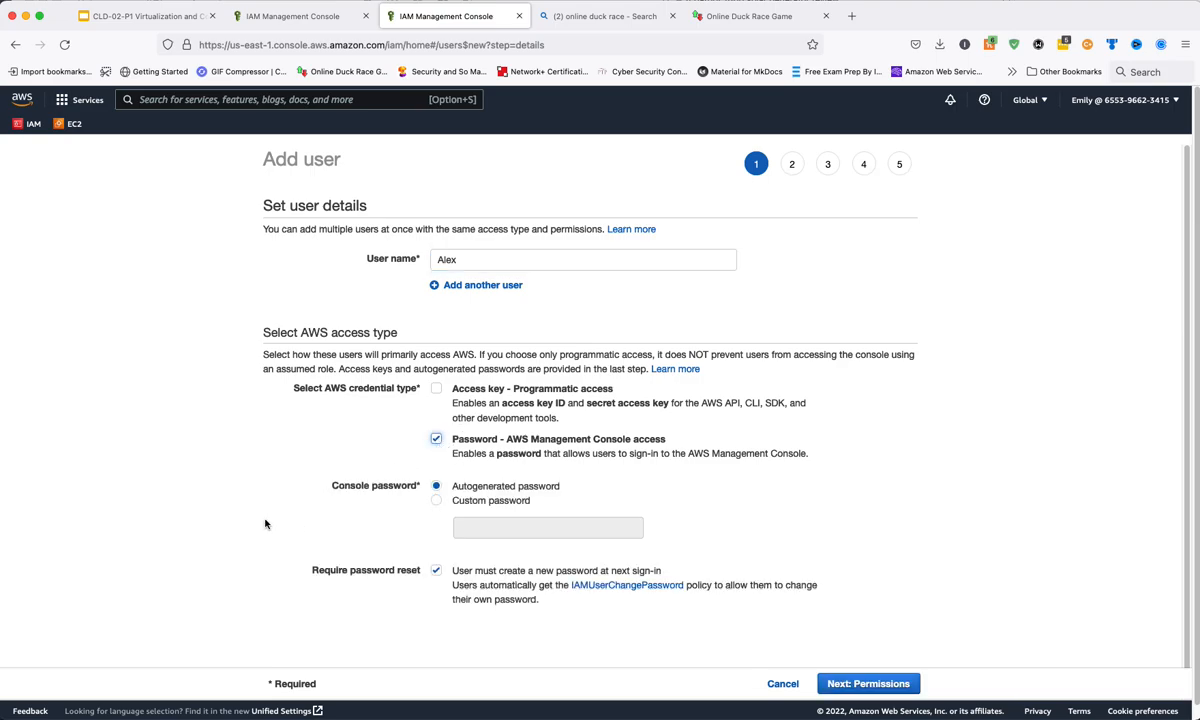
scroll(246, 496, "down", 1)
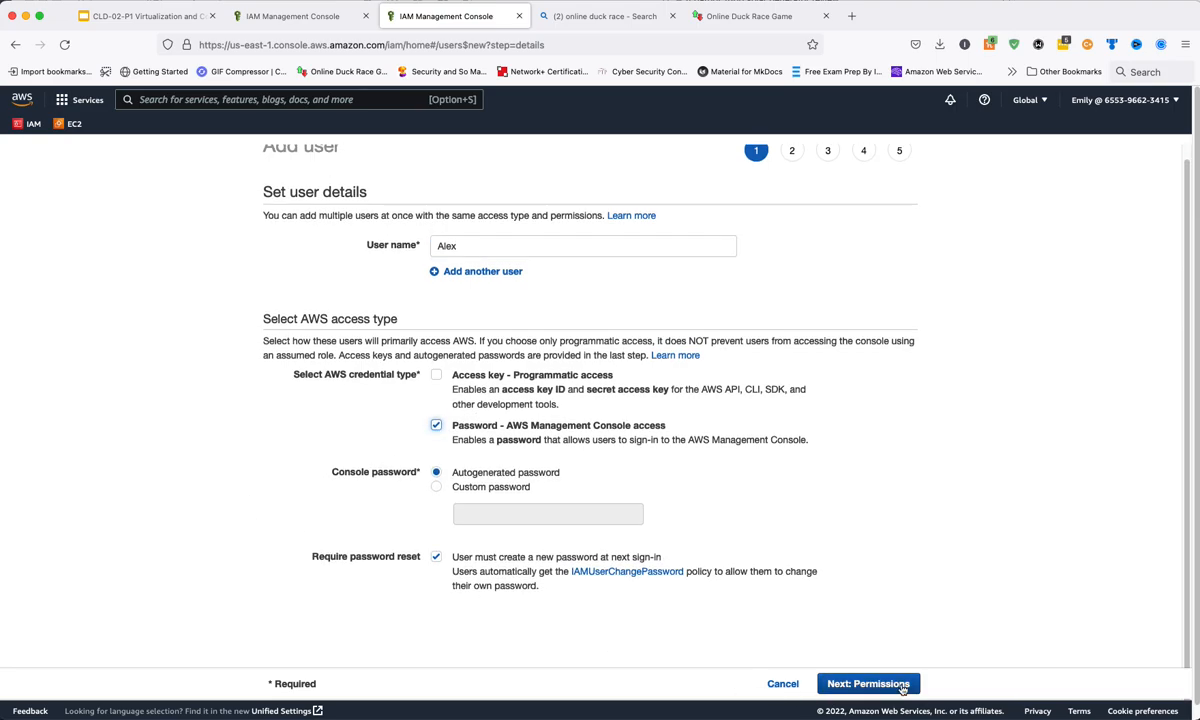
left_click(868, 684)
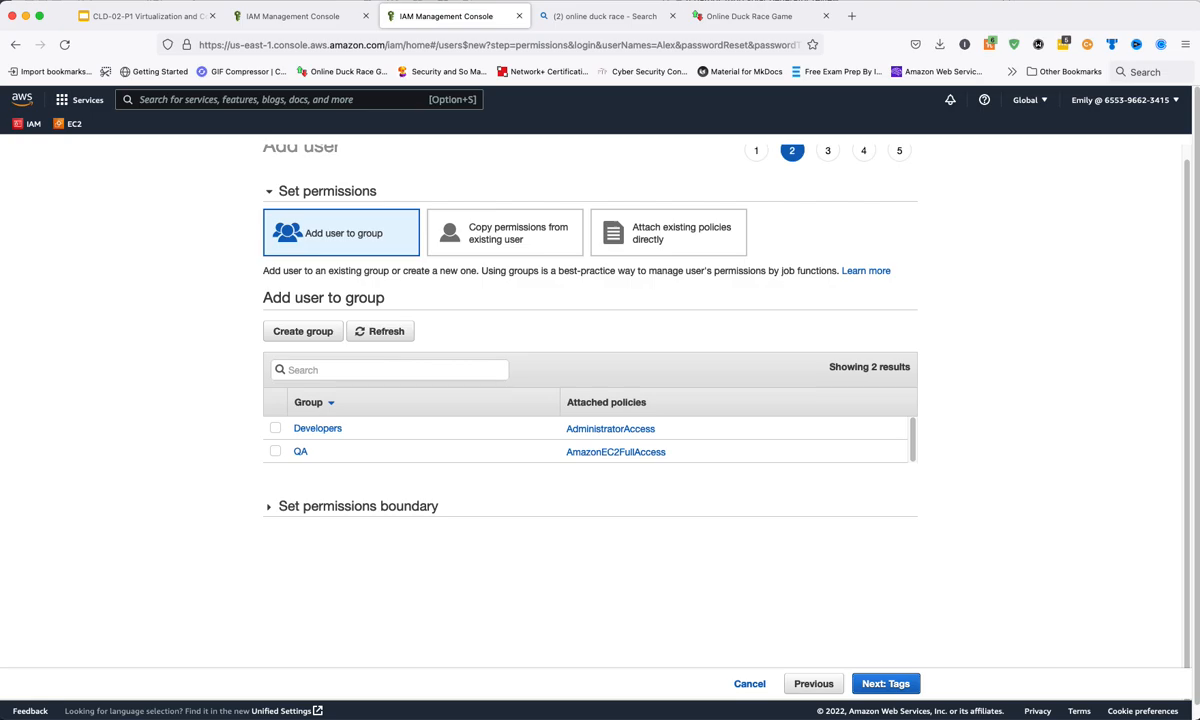
Add the new user to the QA group, leave the tags empty and create the user
left_click(276, 453)
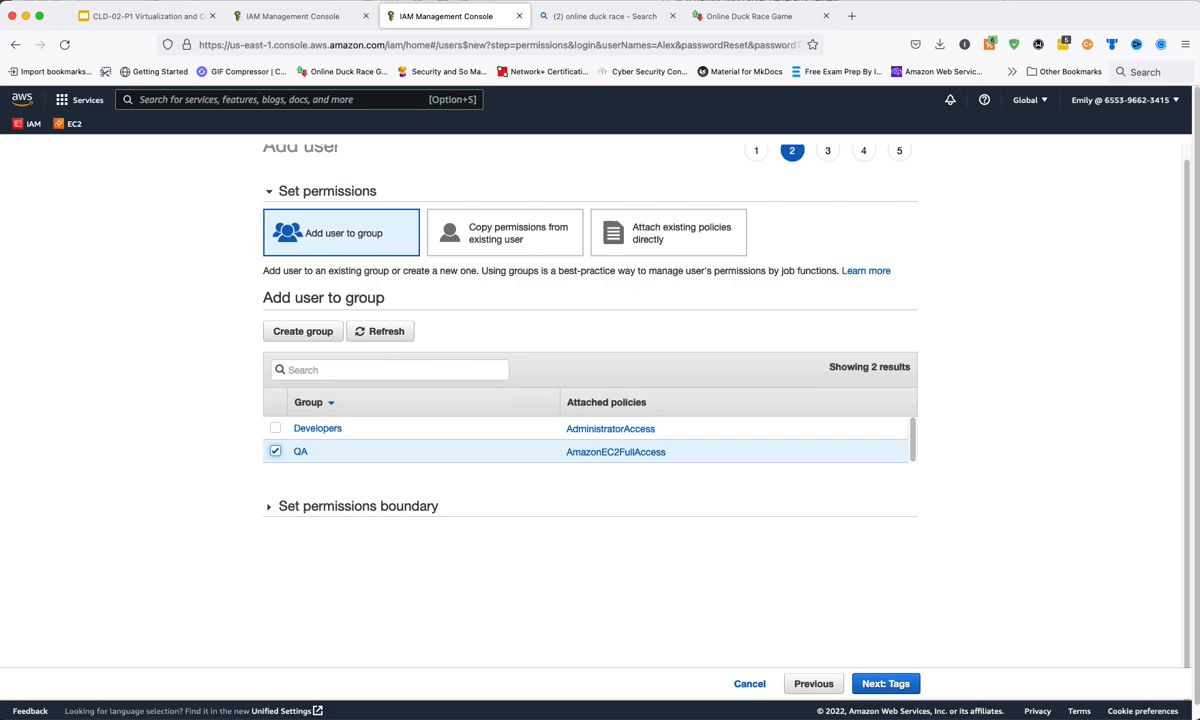
scroll(659, 517, "down", 1)
left_click(866, 683)
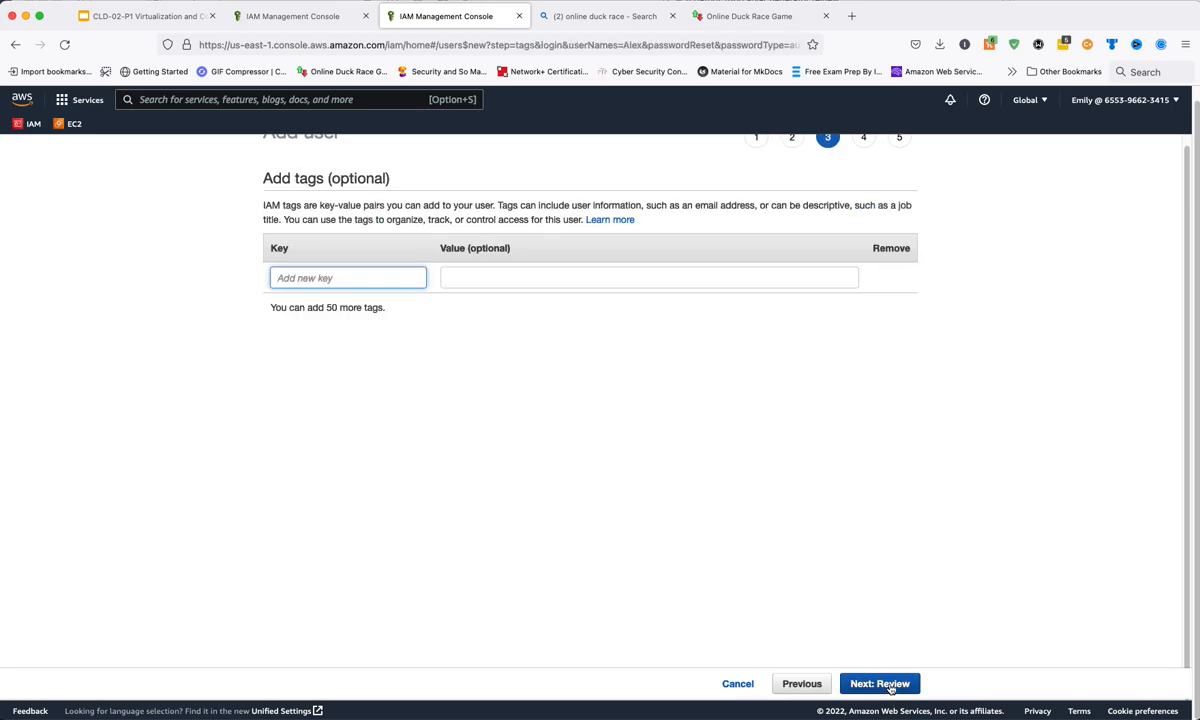
left_click(879, 683)
scroll(356, 340, "up", 1)
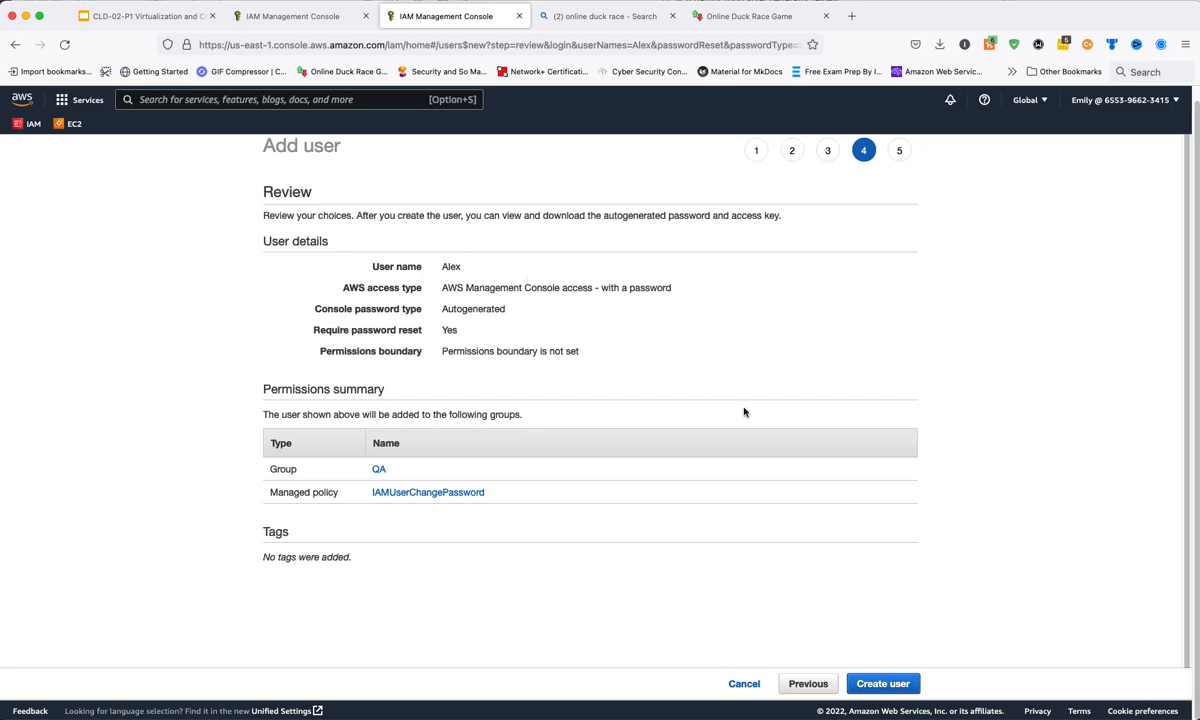
left_click(895, 690)
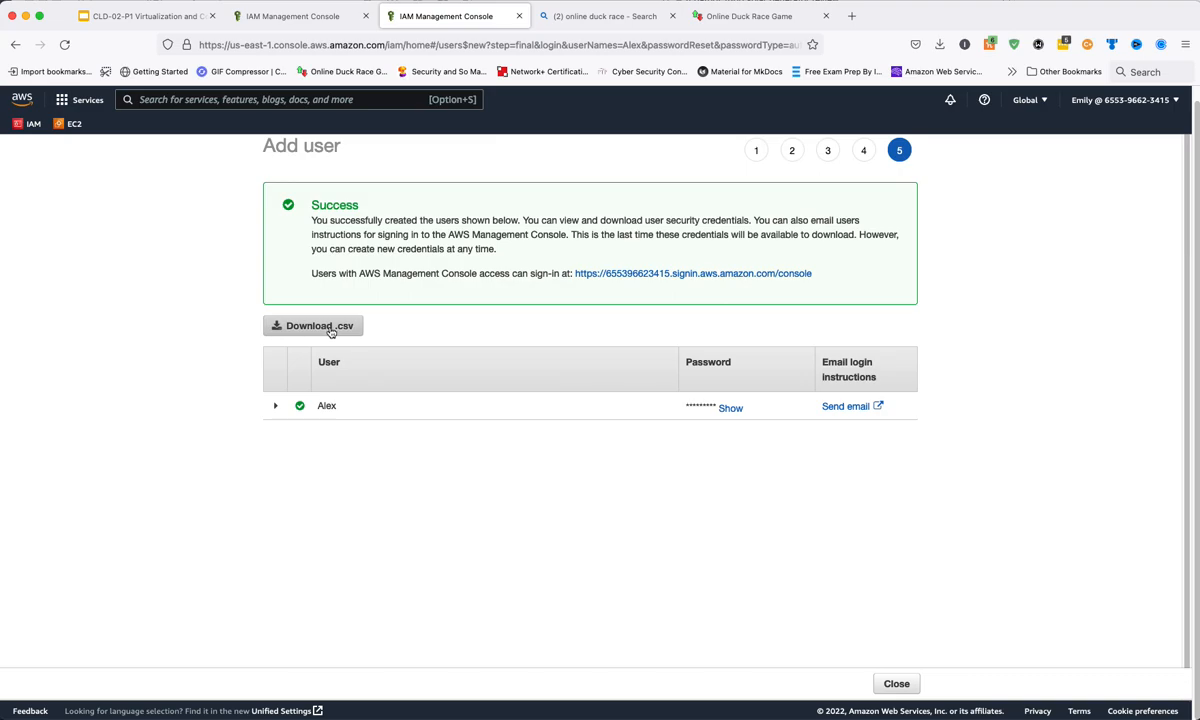
Download the new user's credentials as a CSV file and reveal the latest download in its folder
left_click(330, 327)
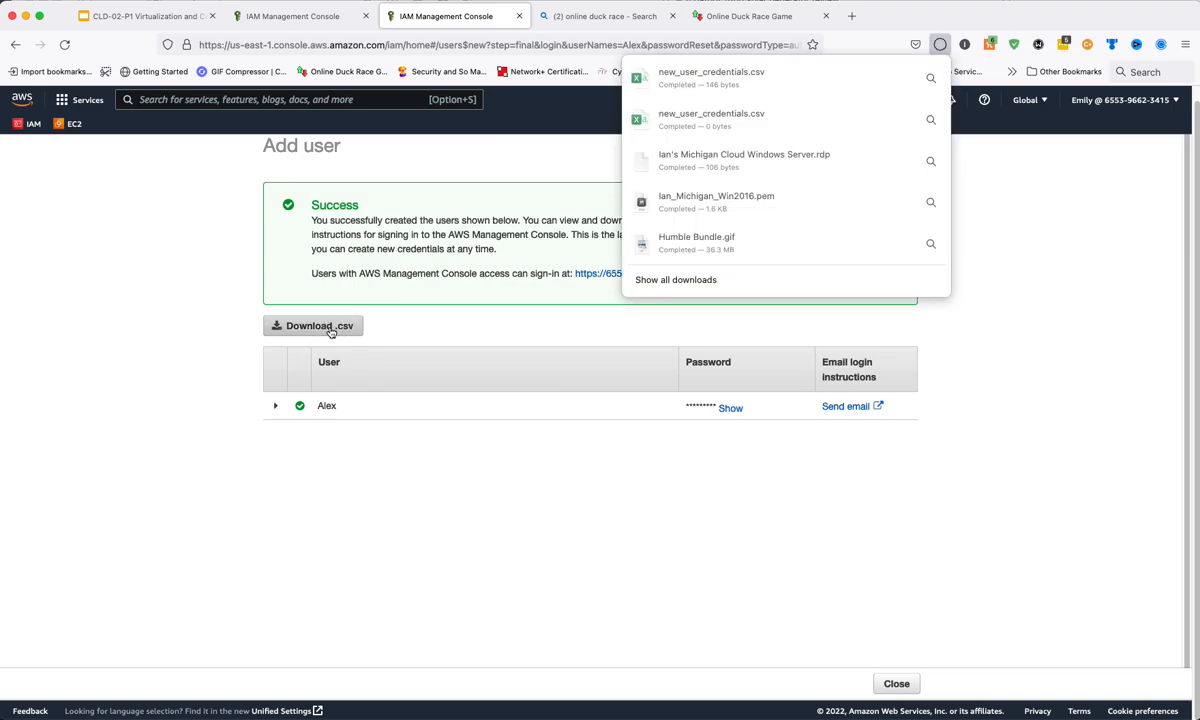
left_click(930, 80)
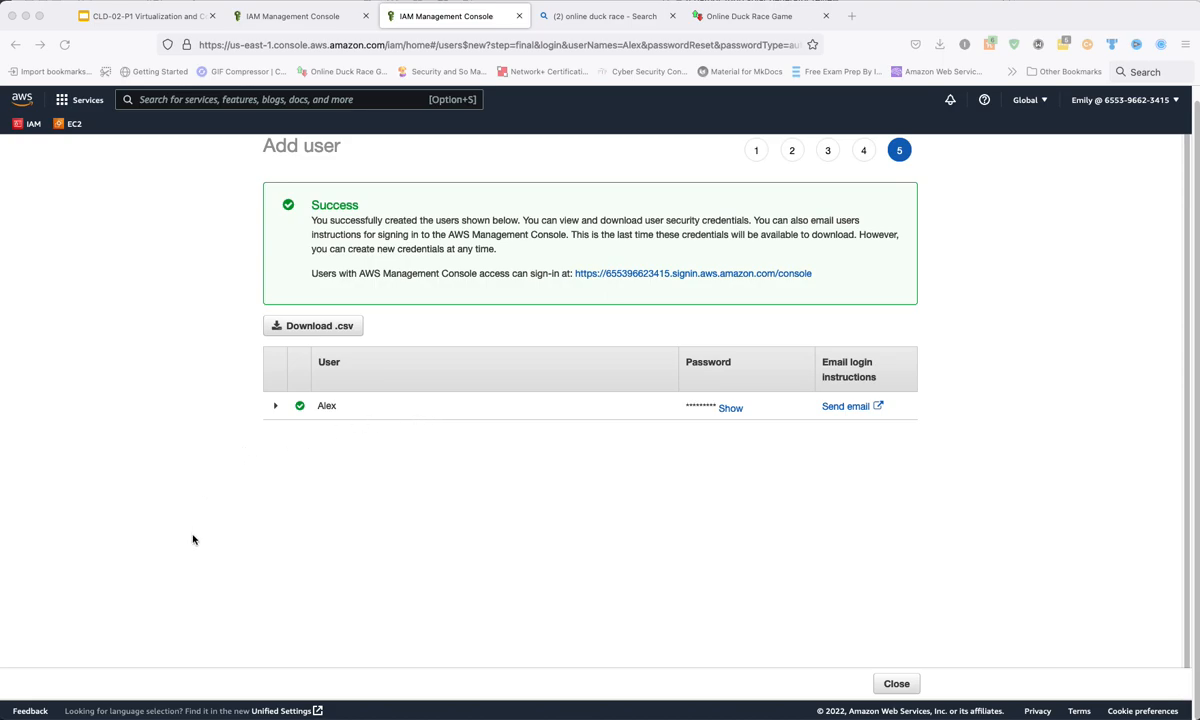
scroll(418, 546, "down", 1)
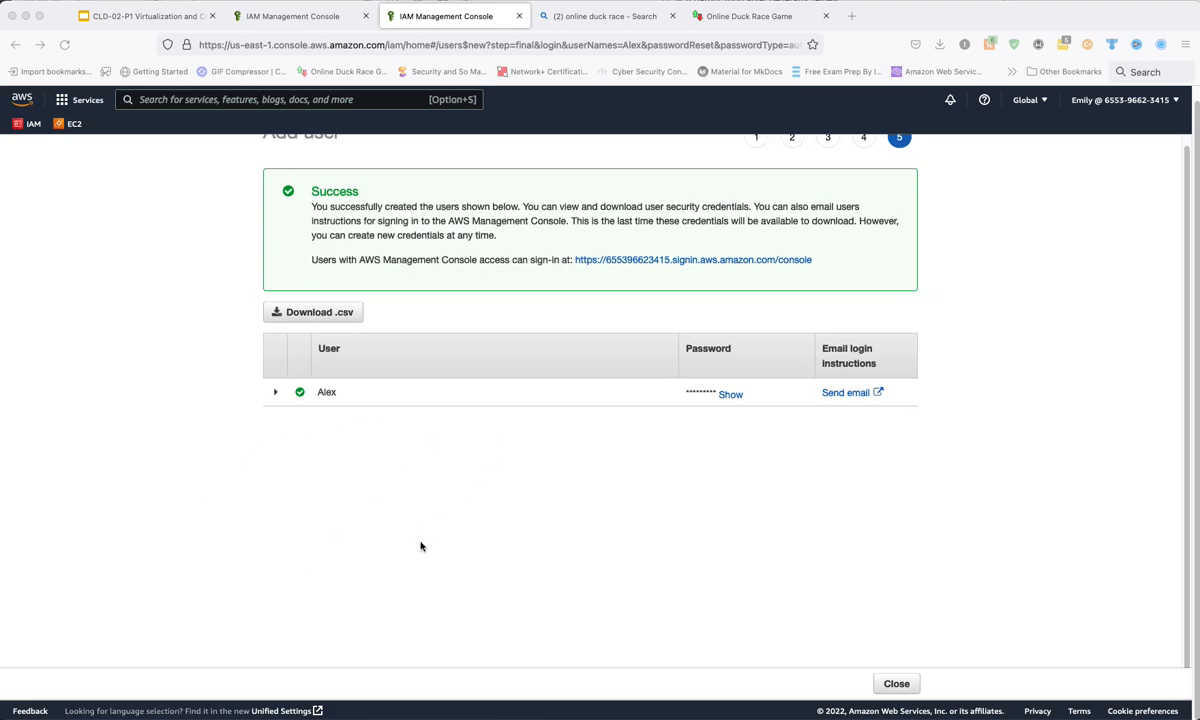
scroll(436, 550, "up", 1)
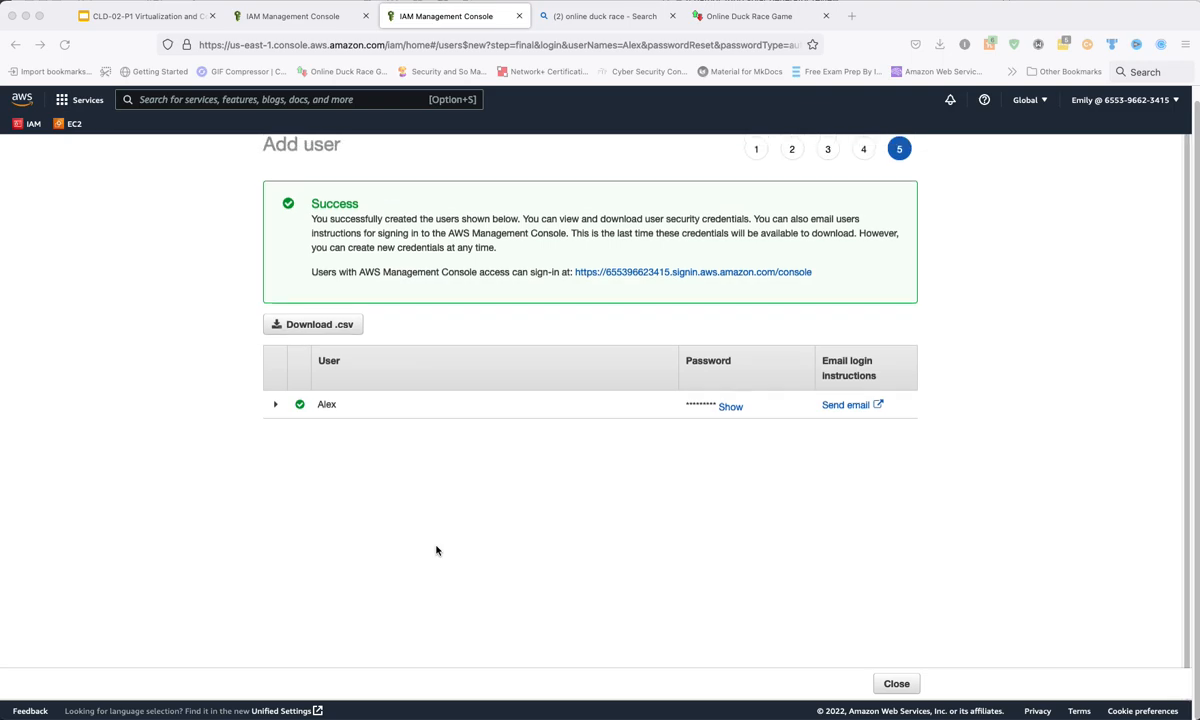
left_click(1160, 102)
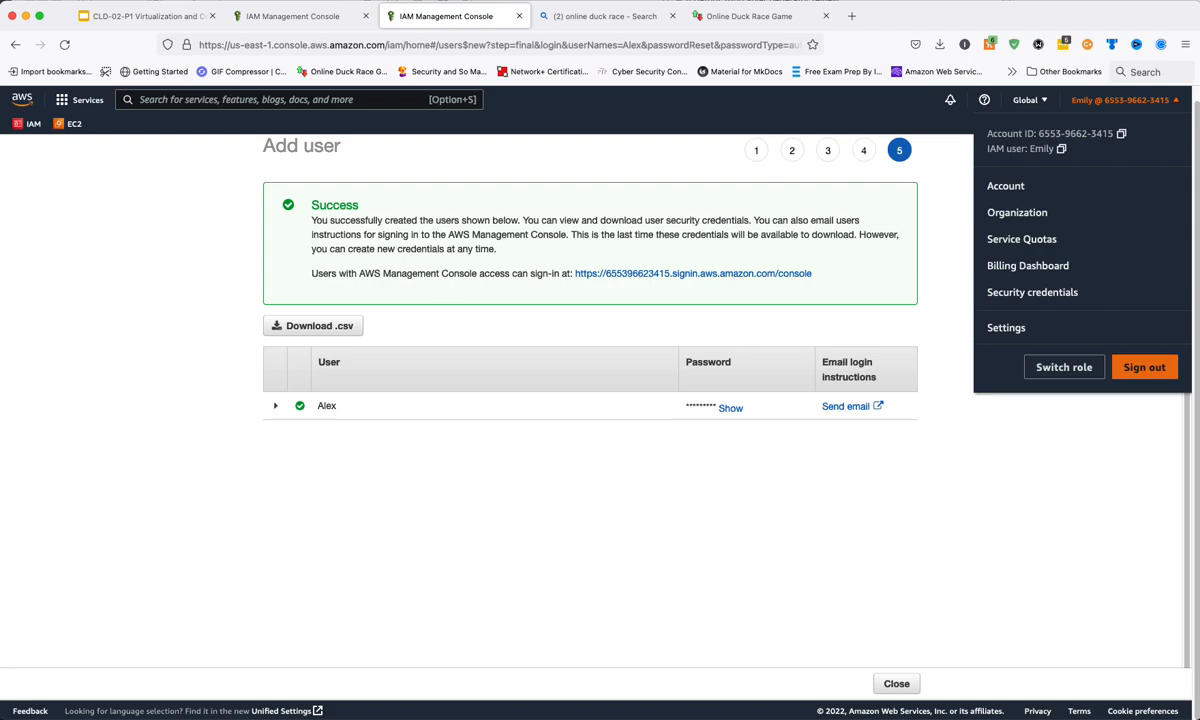
key("super+Tab")
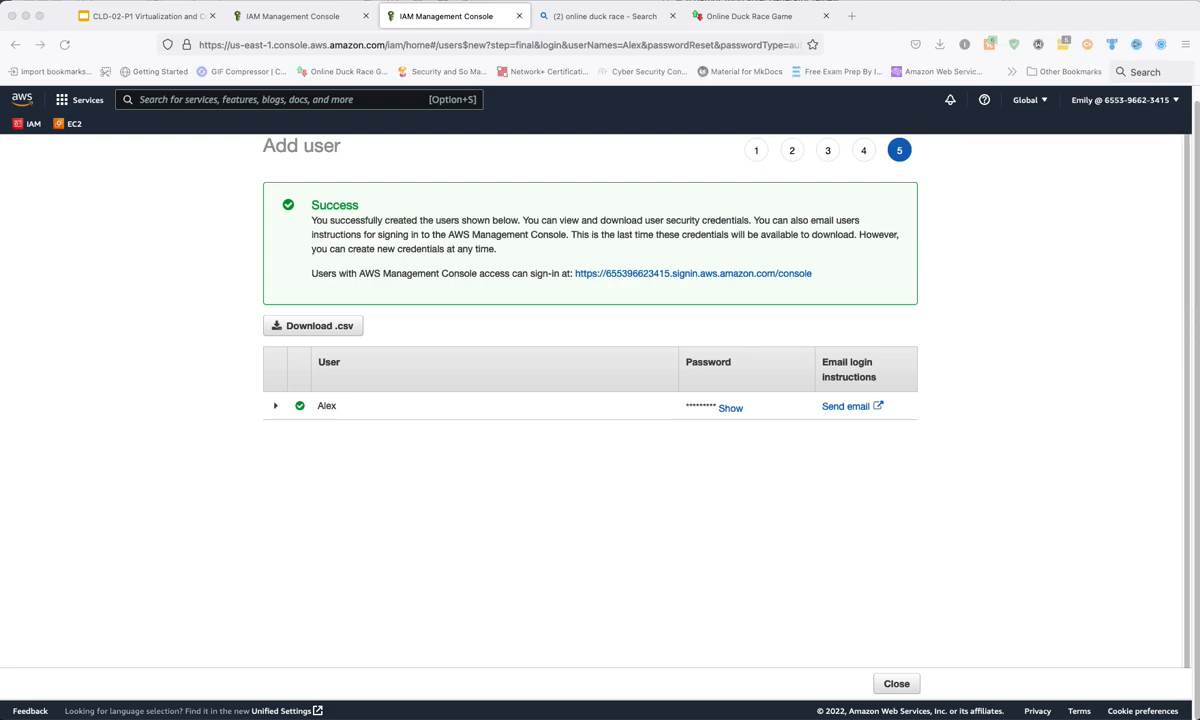
Copy the console login link from the new user's credentials CSV file and move the file window out of view
left_click_drag(0, 206, 594, 217)
left_click(383, 222)
left_click_drag(370, 218, 593, 219)
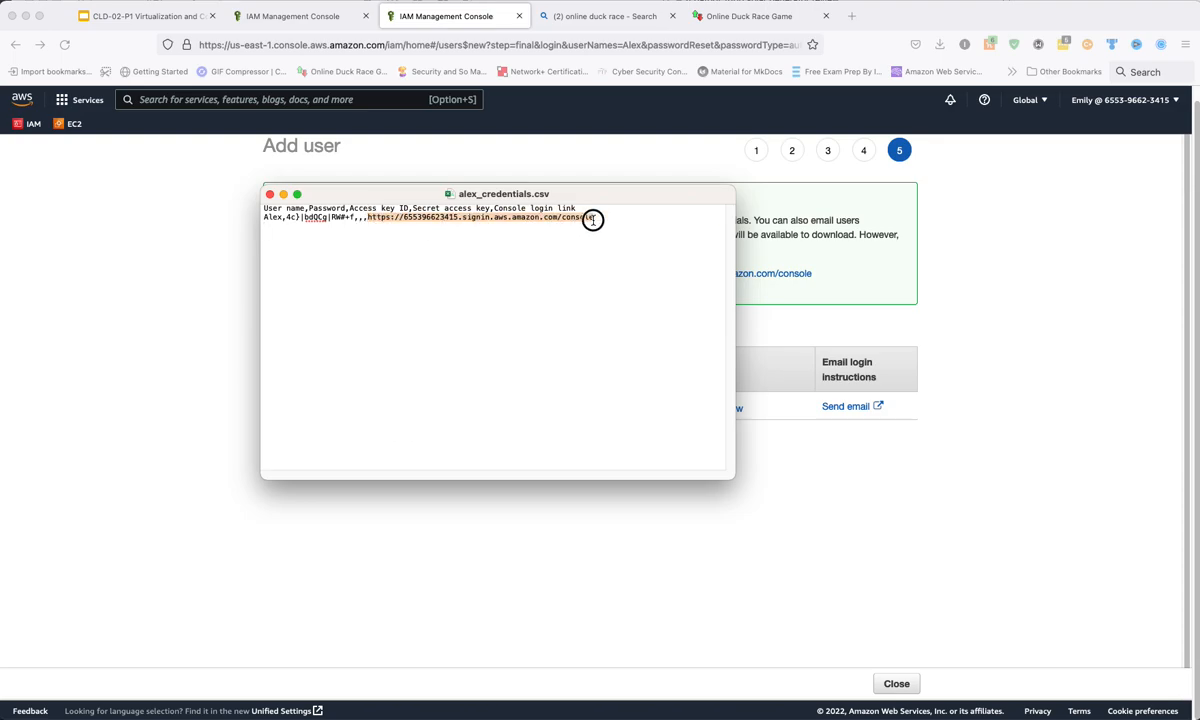
right_click(593, 219)
mouse_move(613, 244)
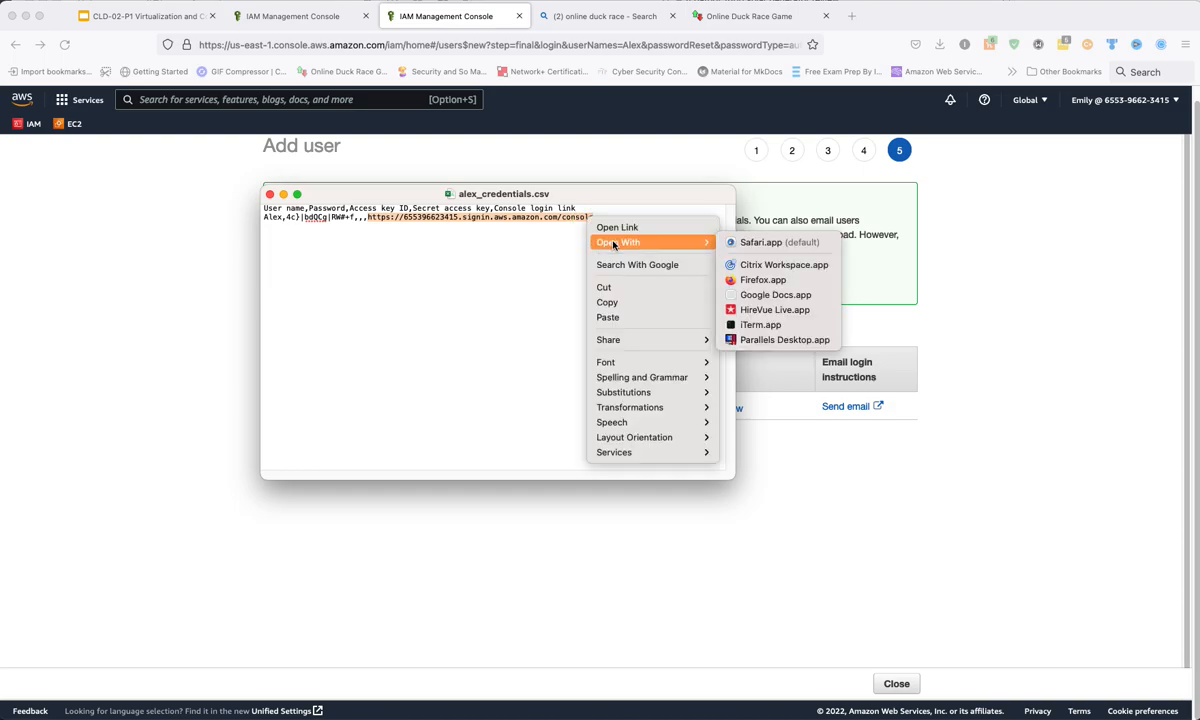
left_click(655, 302)
left_click_drag(614, 199, 0, 345)
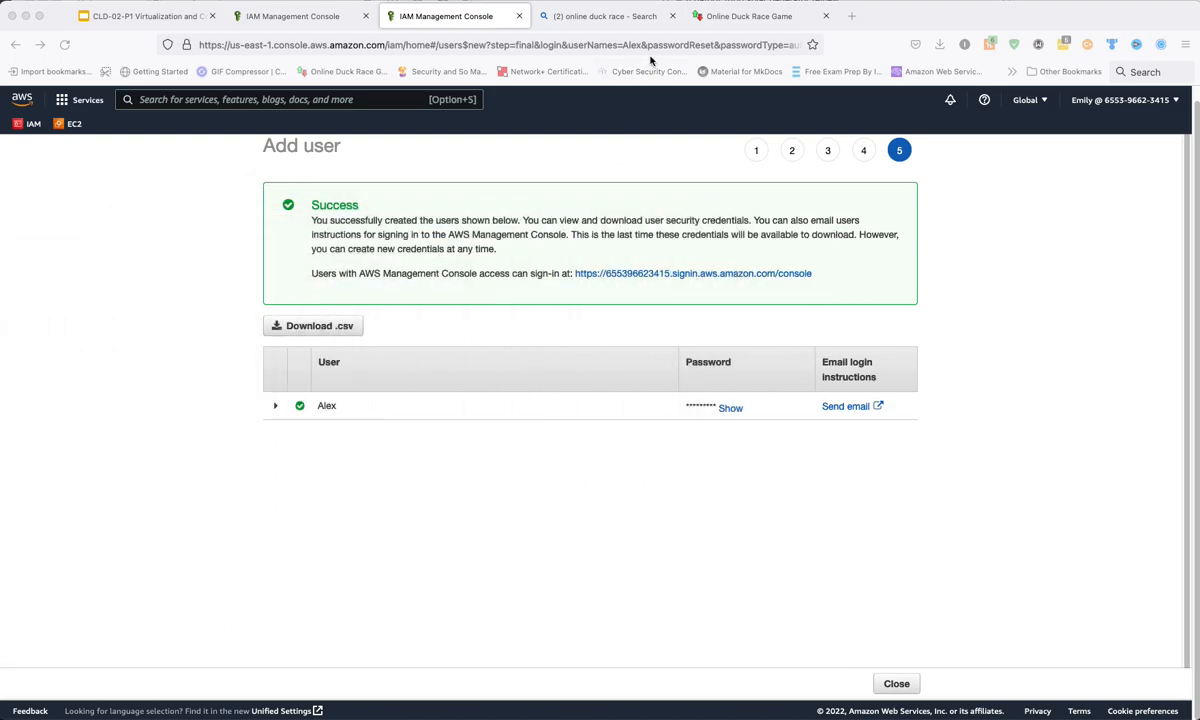
Load the copied console login link in the browser tab with the online duck race search
left_click(605, 16)
left_click(460, 45)
right_click(462, 47)
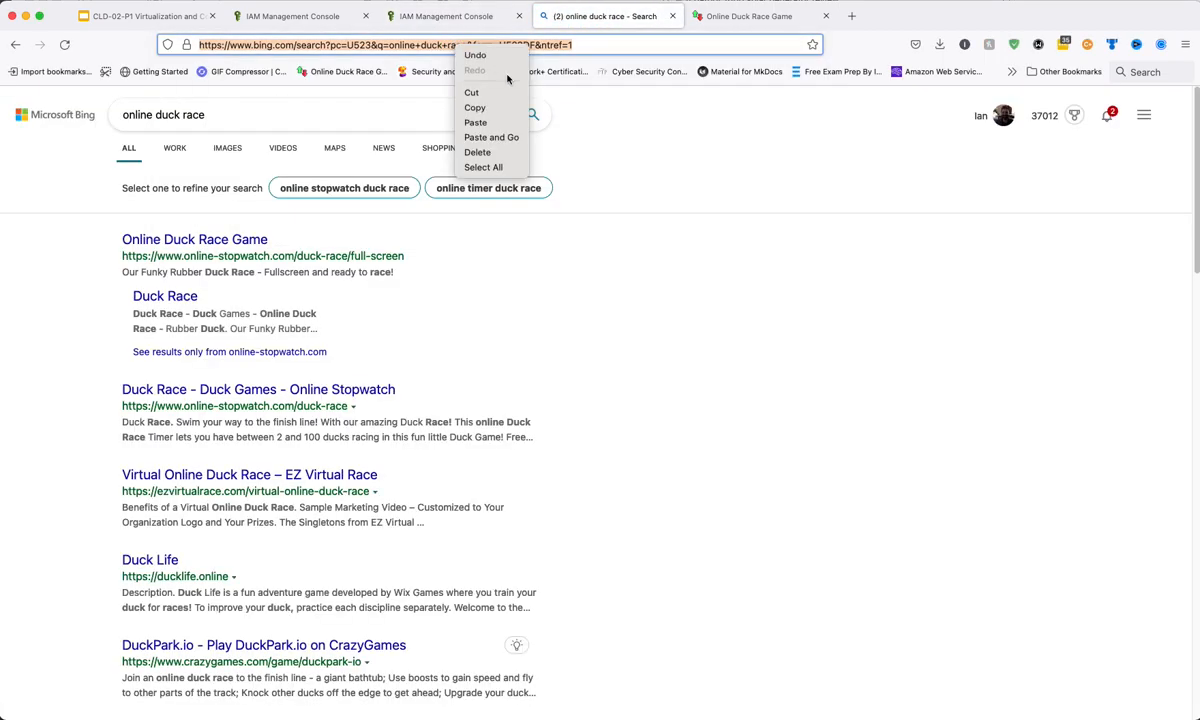
left_click(491, 137)
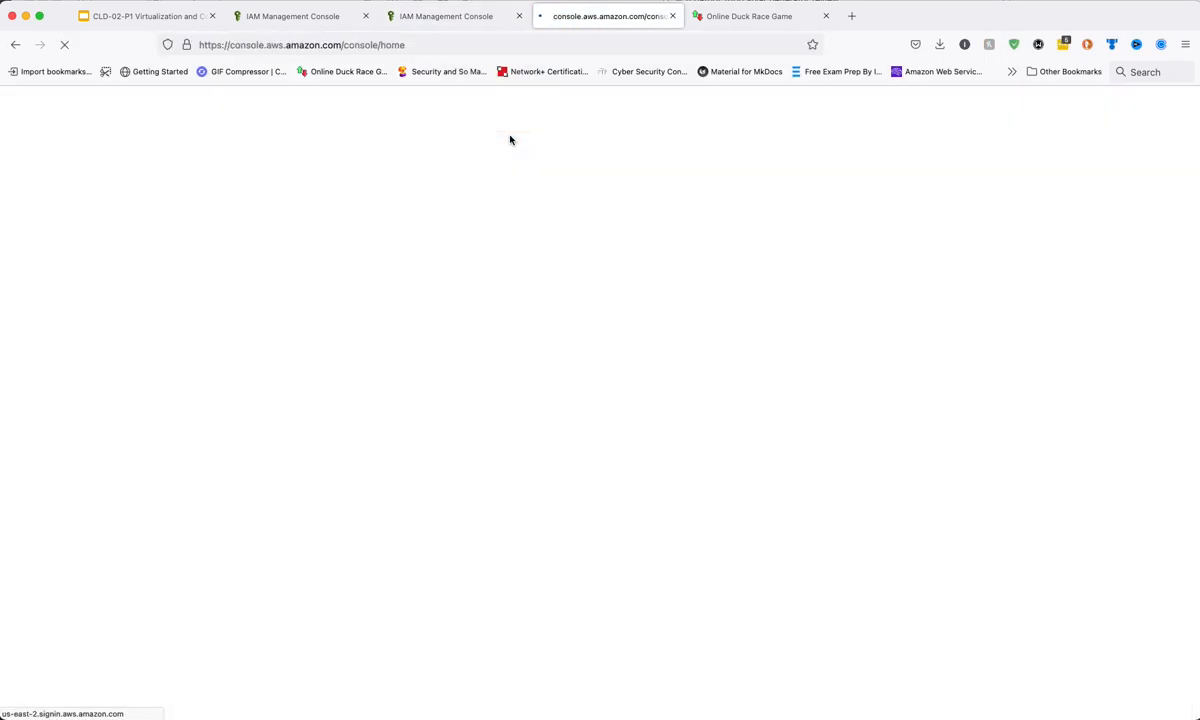
Clear the prefilled user name and password on the sign-in form and enter the QA user's IAM user name
left_click(402, 287)
left_click_drag(377, 289, 225, 289)
key("BackSpace")
left_click(182, 317)
left_click_drag(330, 345, 249, 343)
key("BackSpace")
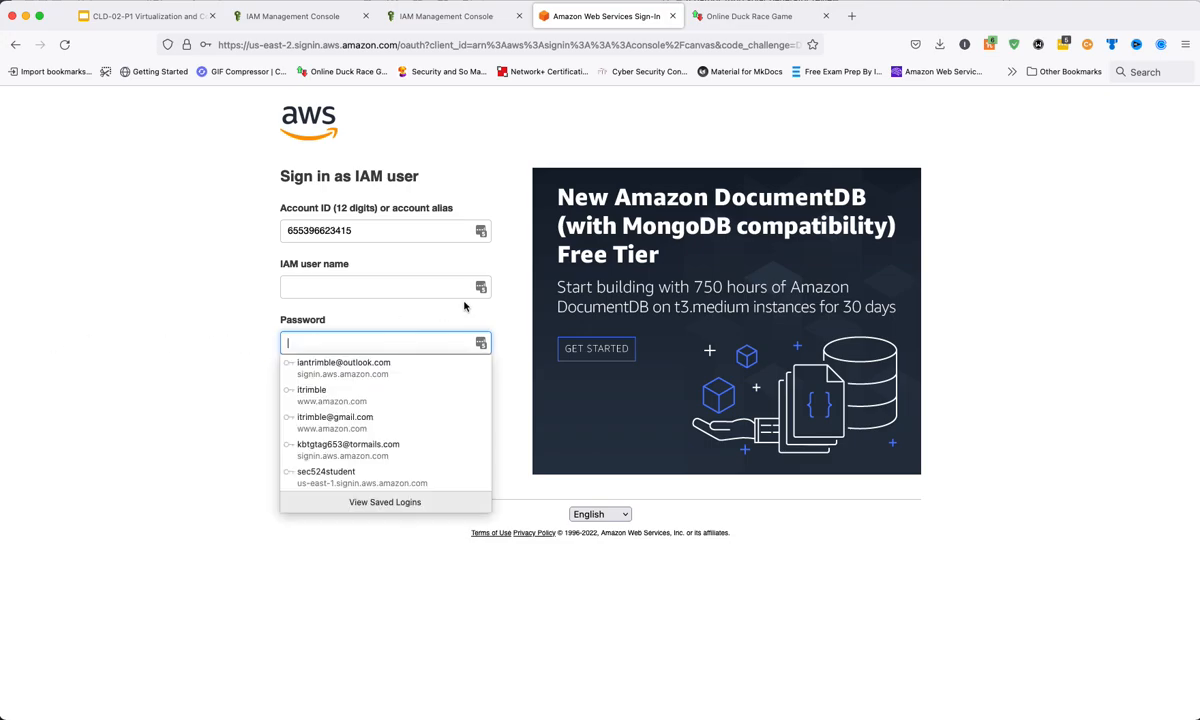
left_click(365, 280)
type("A")
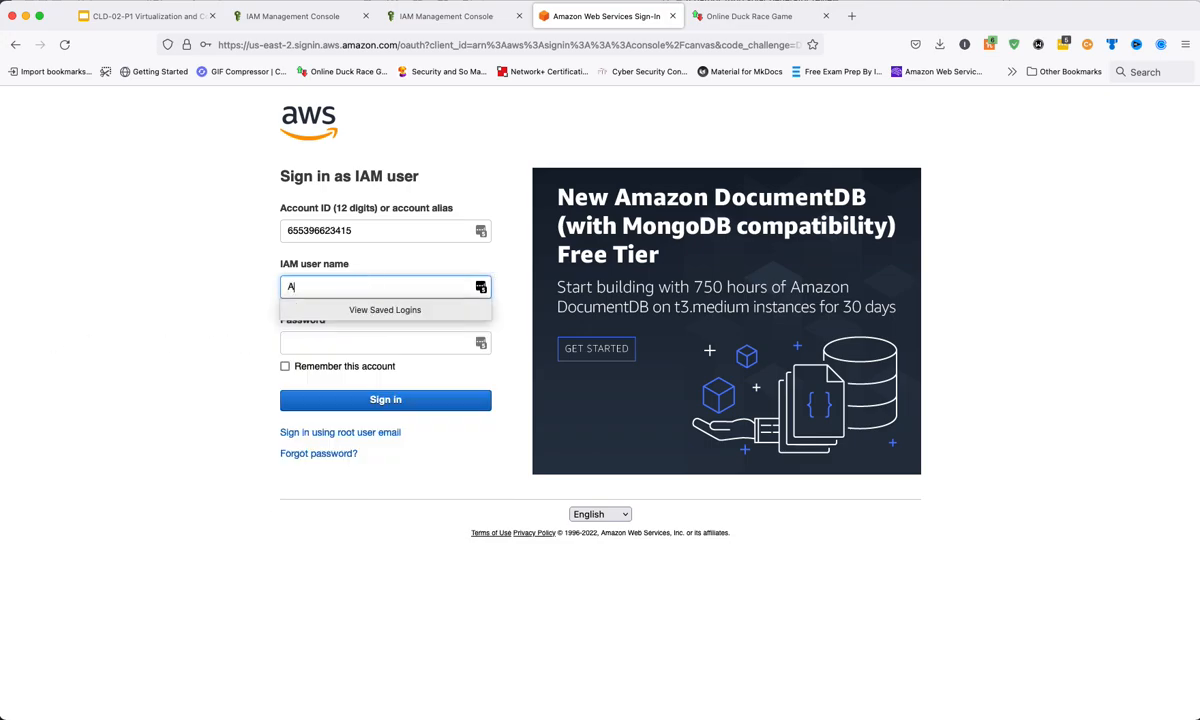
type("lex")
Paste the QA user's initial password from the credentials file, sign in and decline the browser and LastPass save offers
key("super+Tab")
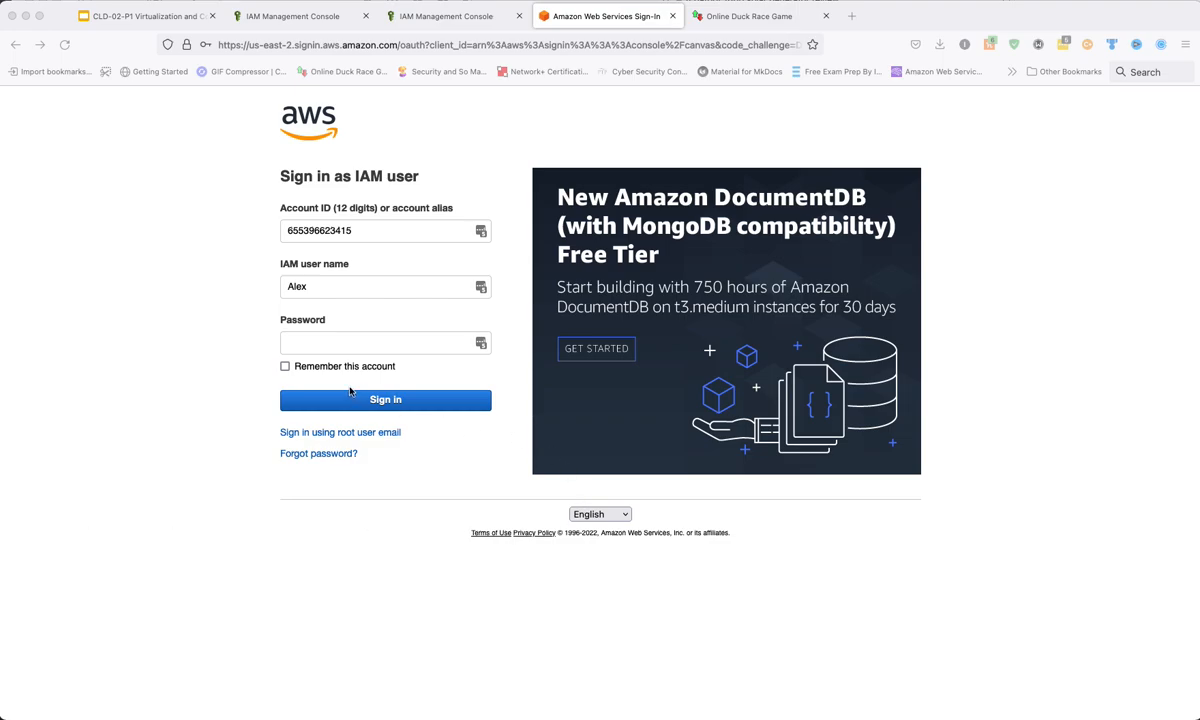
left_click(351, 345)
left_click(351, 345)
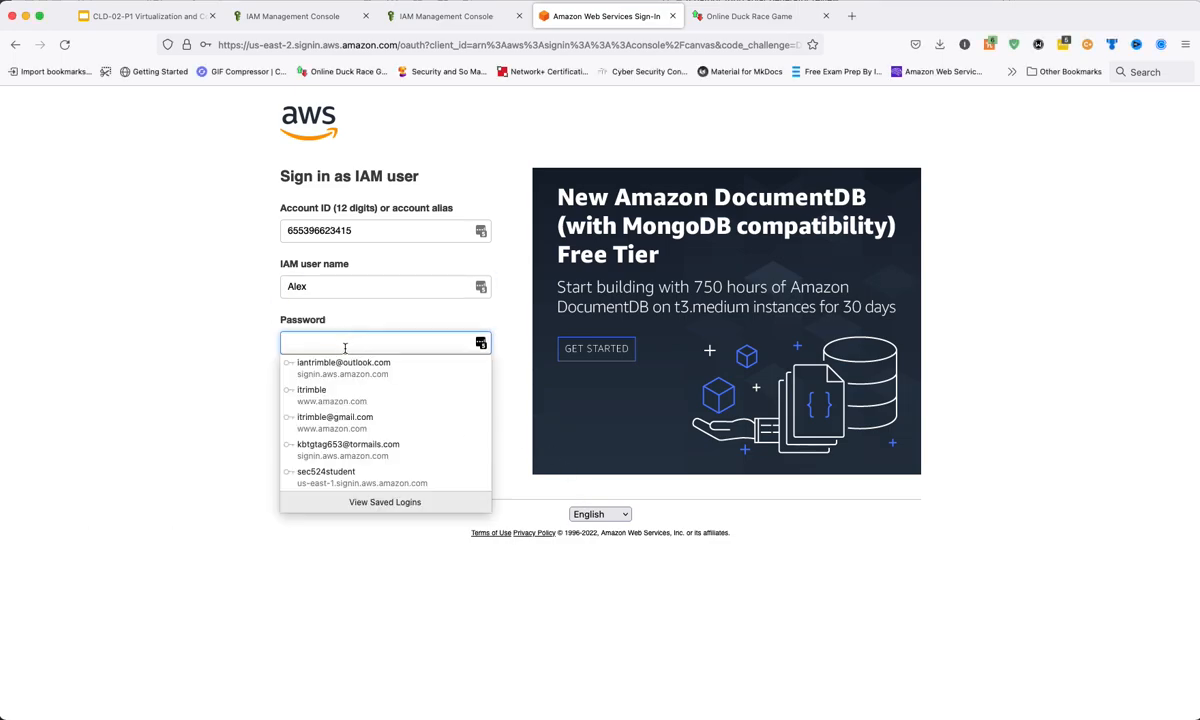
key("super+v")
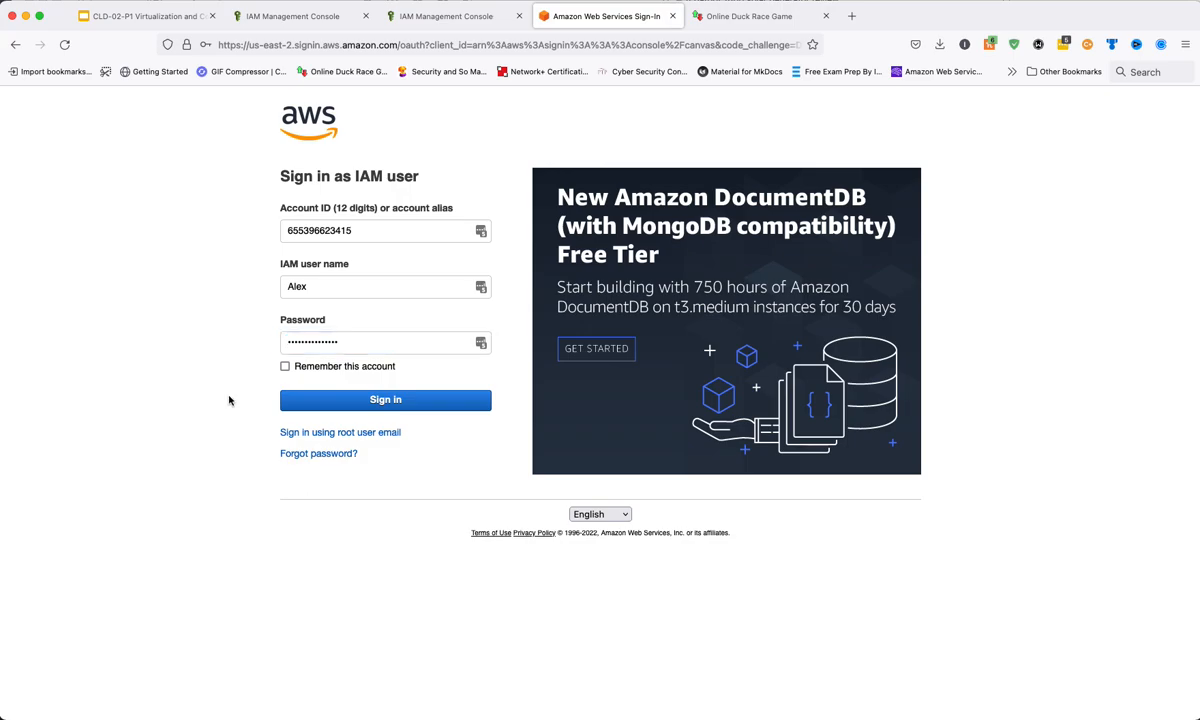
left_click(401, 408)
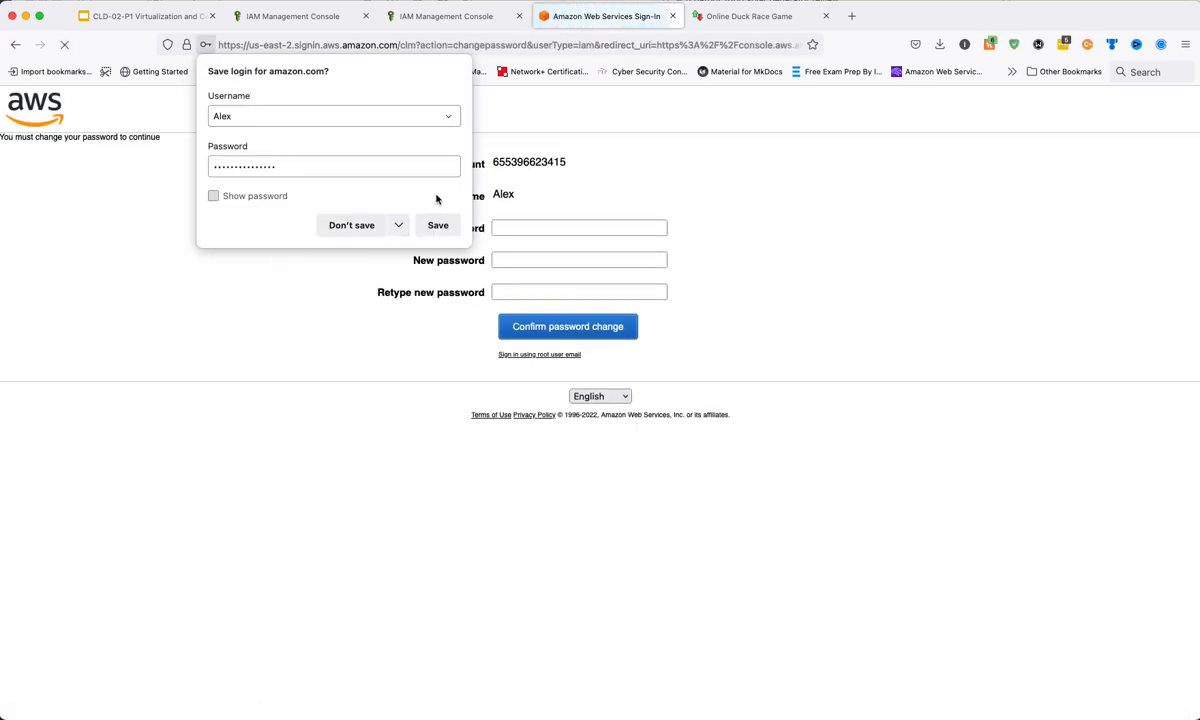
left_click(352, 226)
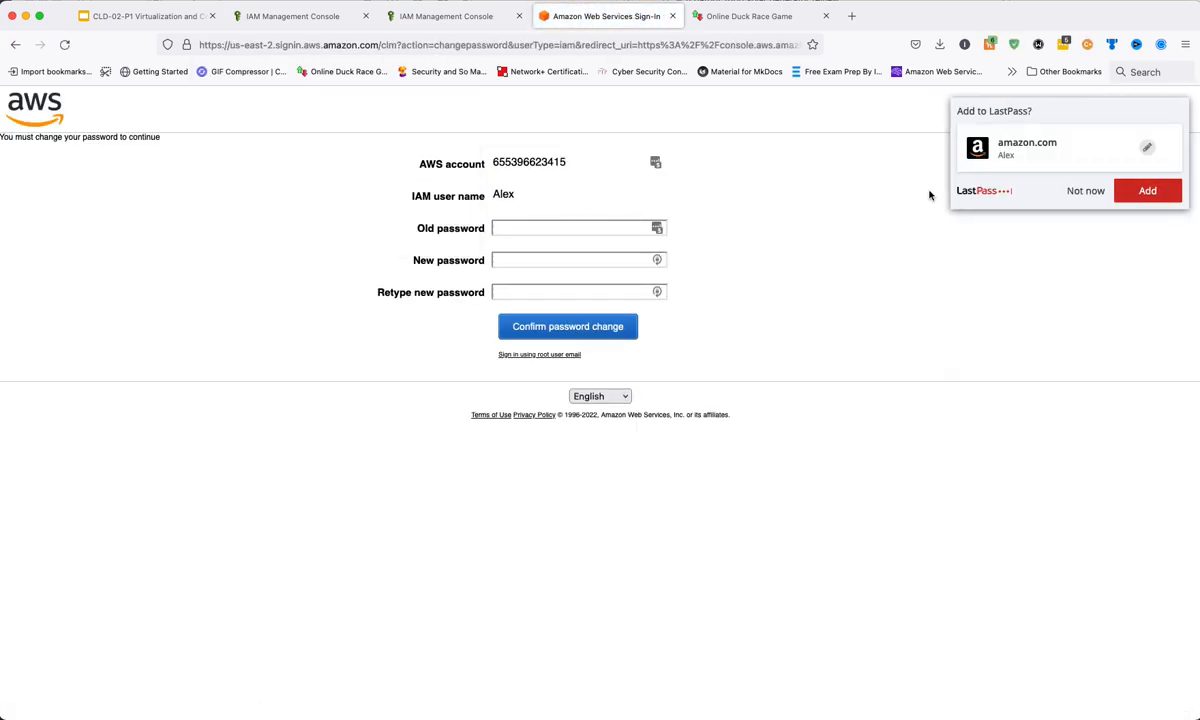
left_click(1080, 191)
Change the QA user's password by entering the old and new passwords, and decline the offers to save the login
left_click(520, 227)
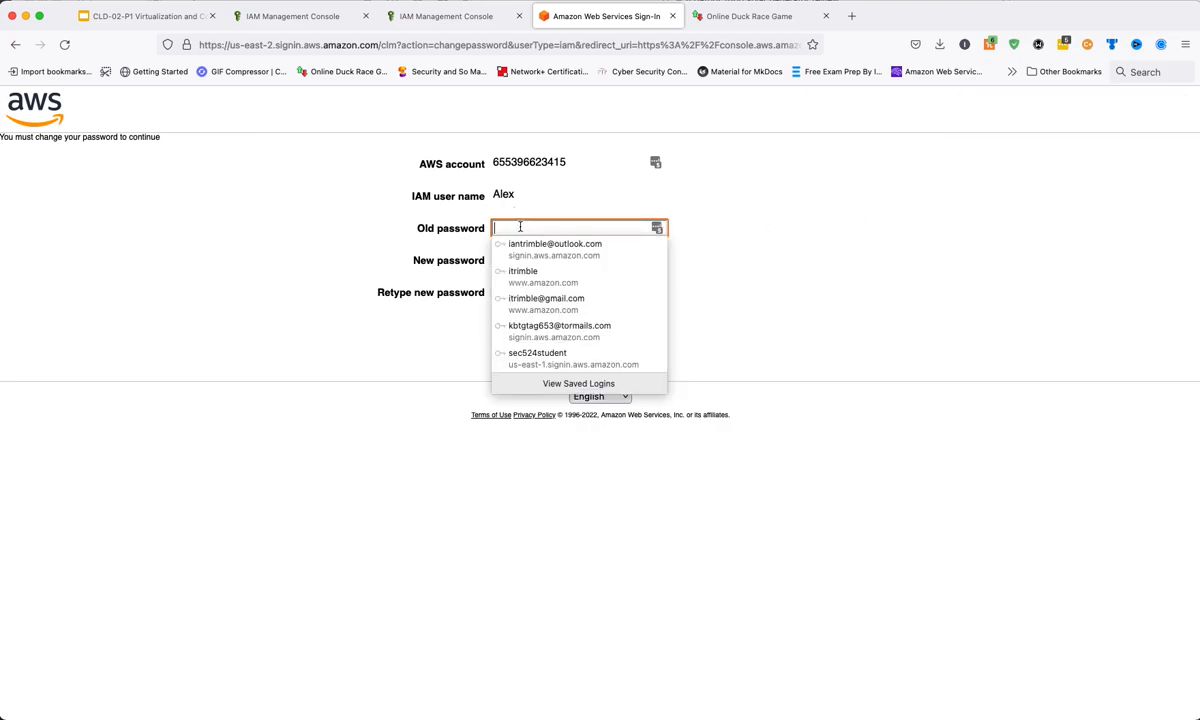
key("super+v")
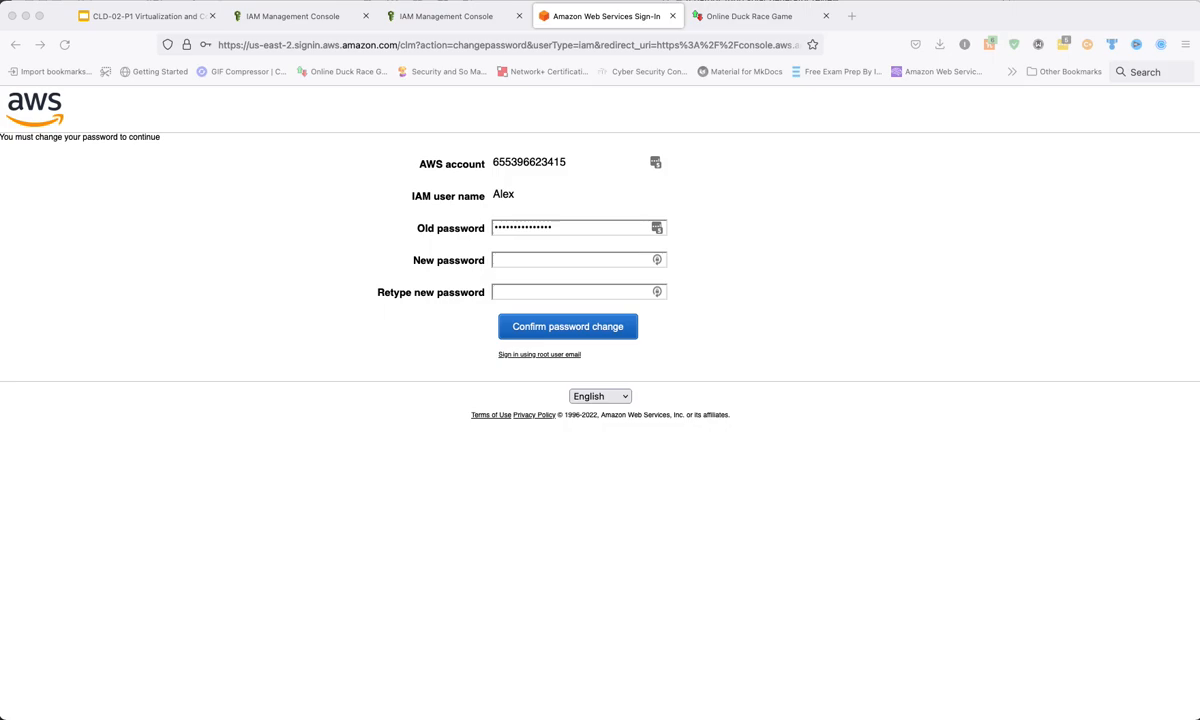
left_click(563, 261)
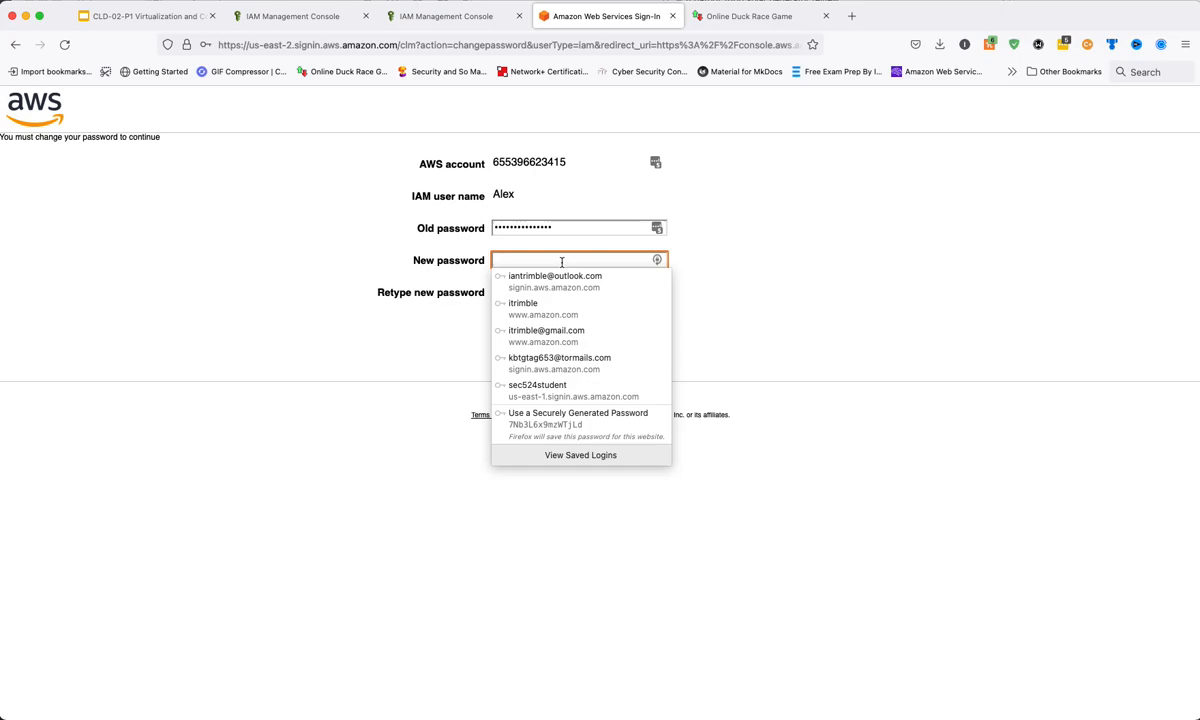
key("super+v")
left_click(560, 292)
key("super+v")
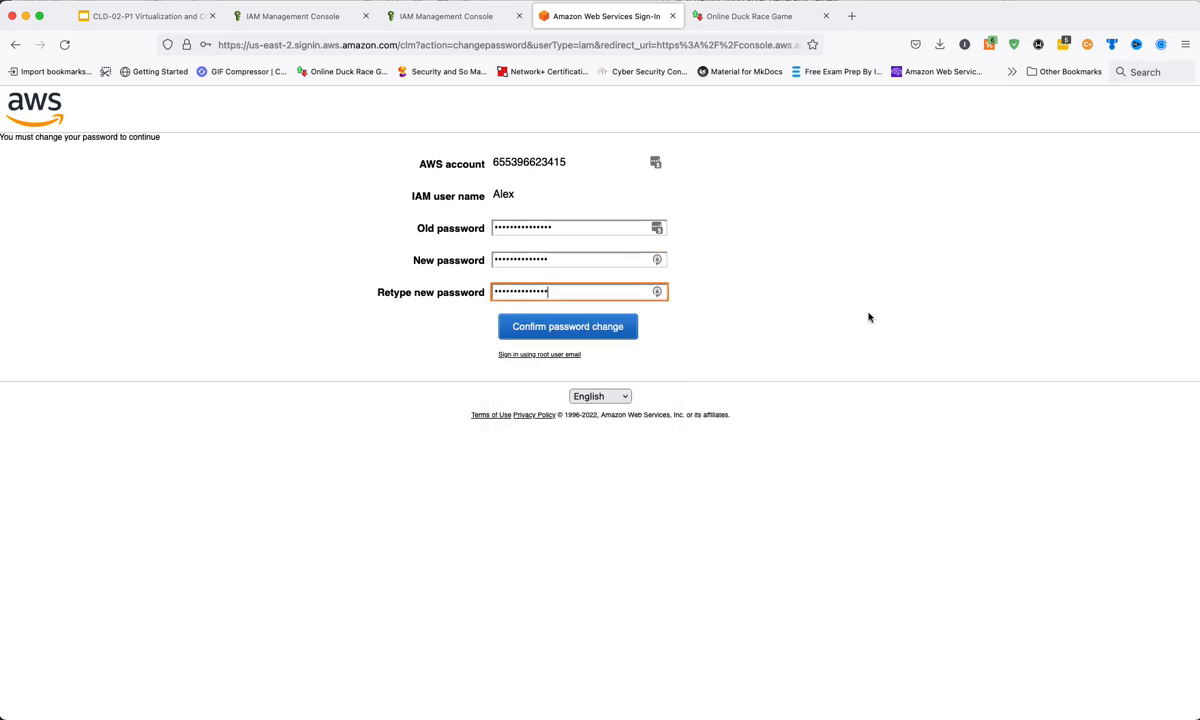
left_click(615, 330)
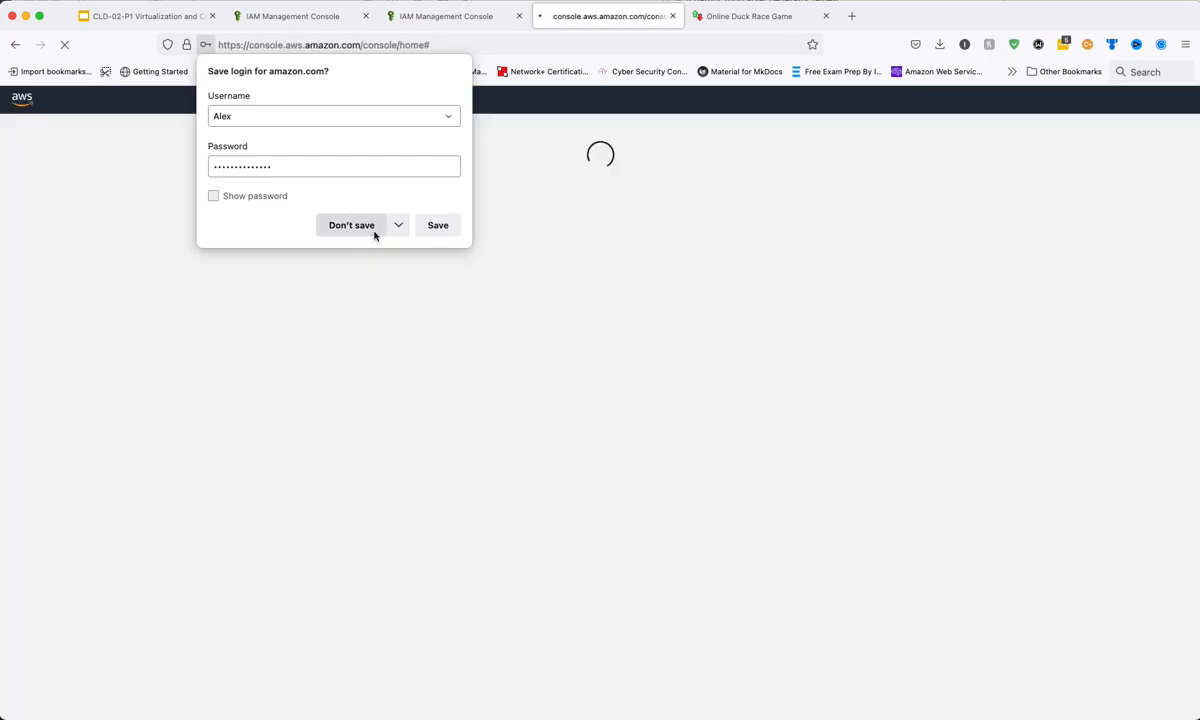
left_click(365, 232)
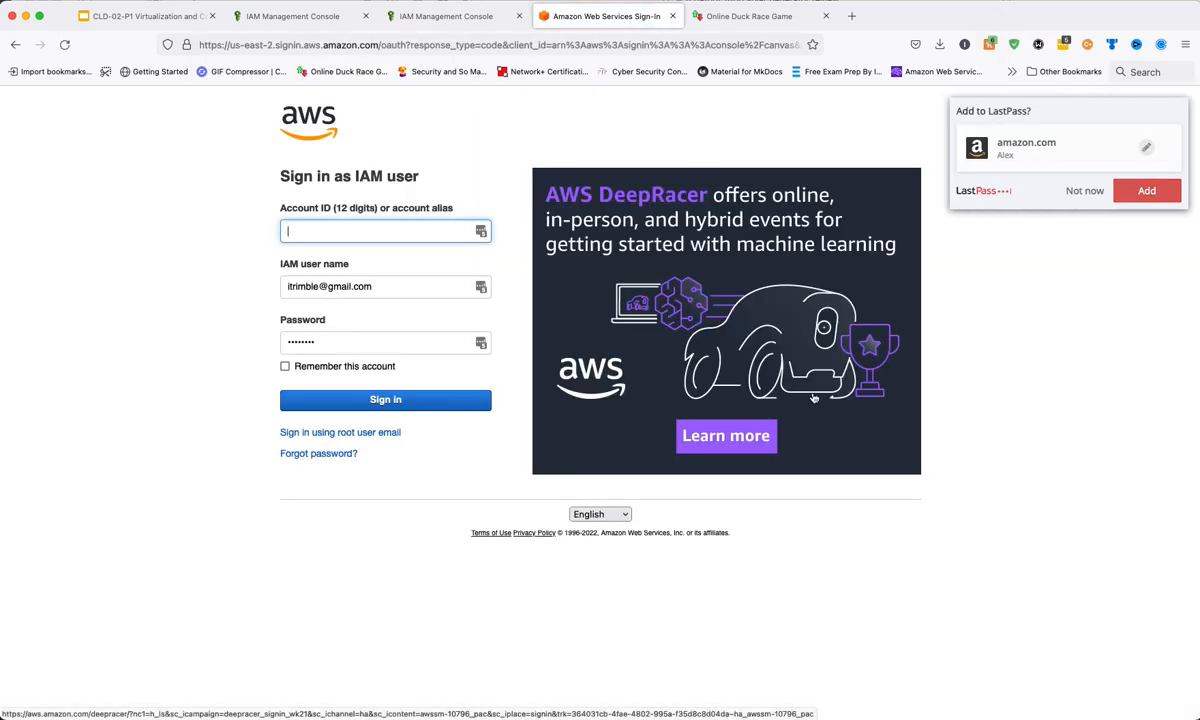
left_click(1082, 193)
Replace the prefilled credentials on the new sign-in form with the QA user's IAM user name and new password
triple_click(330, 287)
key("BackSpace")
type("A")
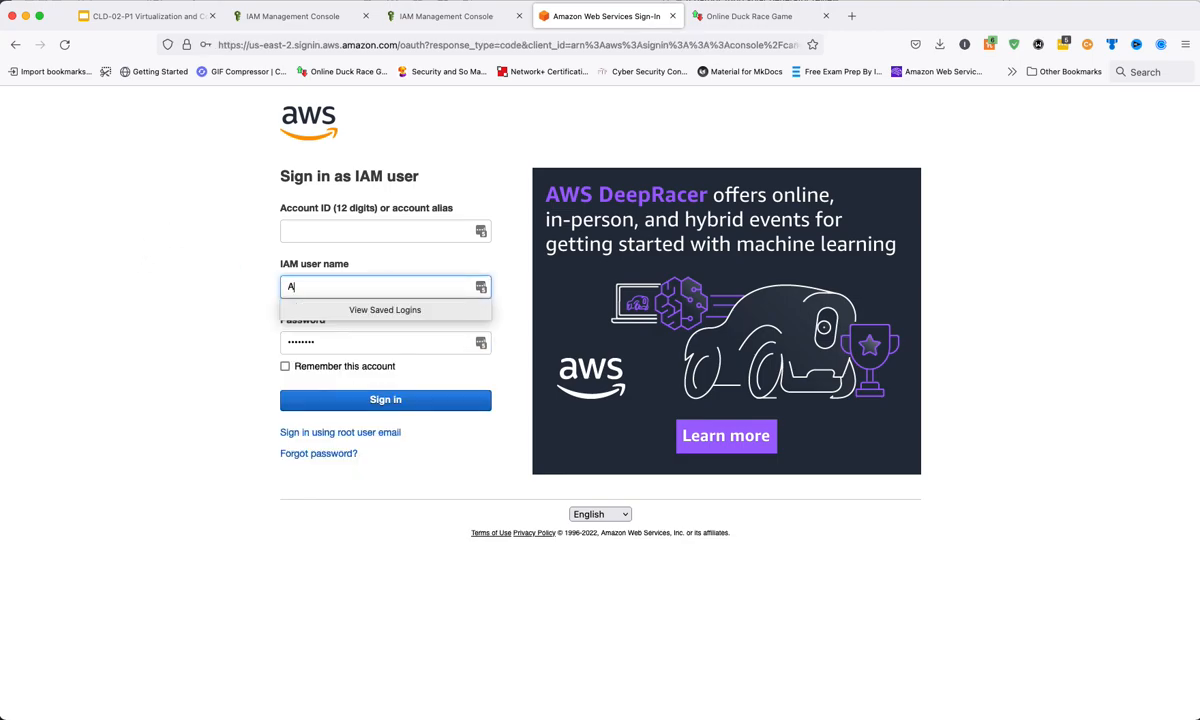
type("lex")
key("Tab")
key("BackSpace")
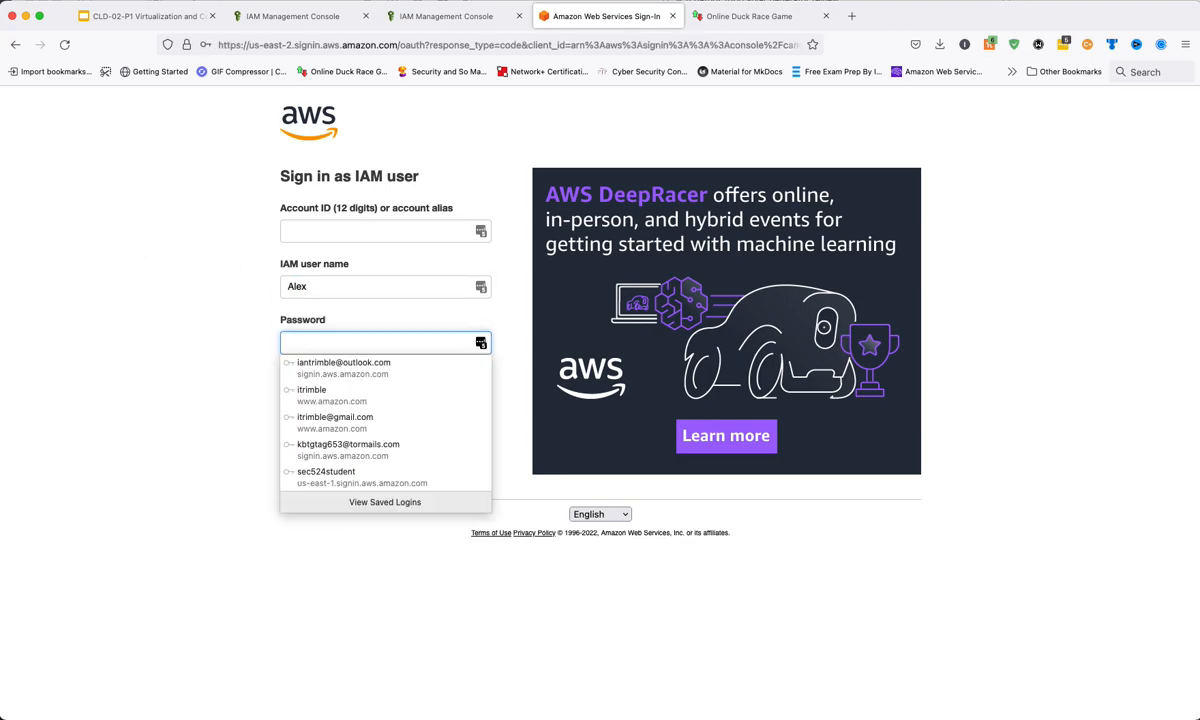
key("super+v")
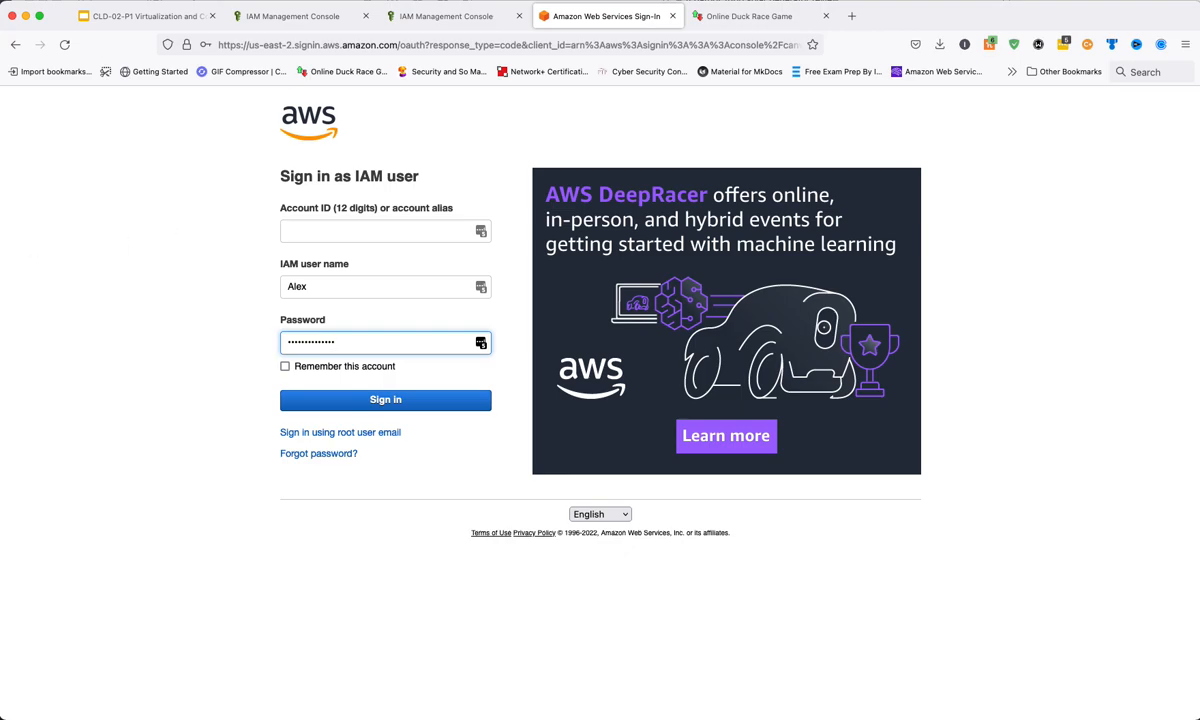
Paste the AWS account ID into the sign-in form and sign in as the QA user
key("super+Tab")
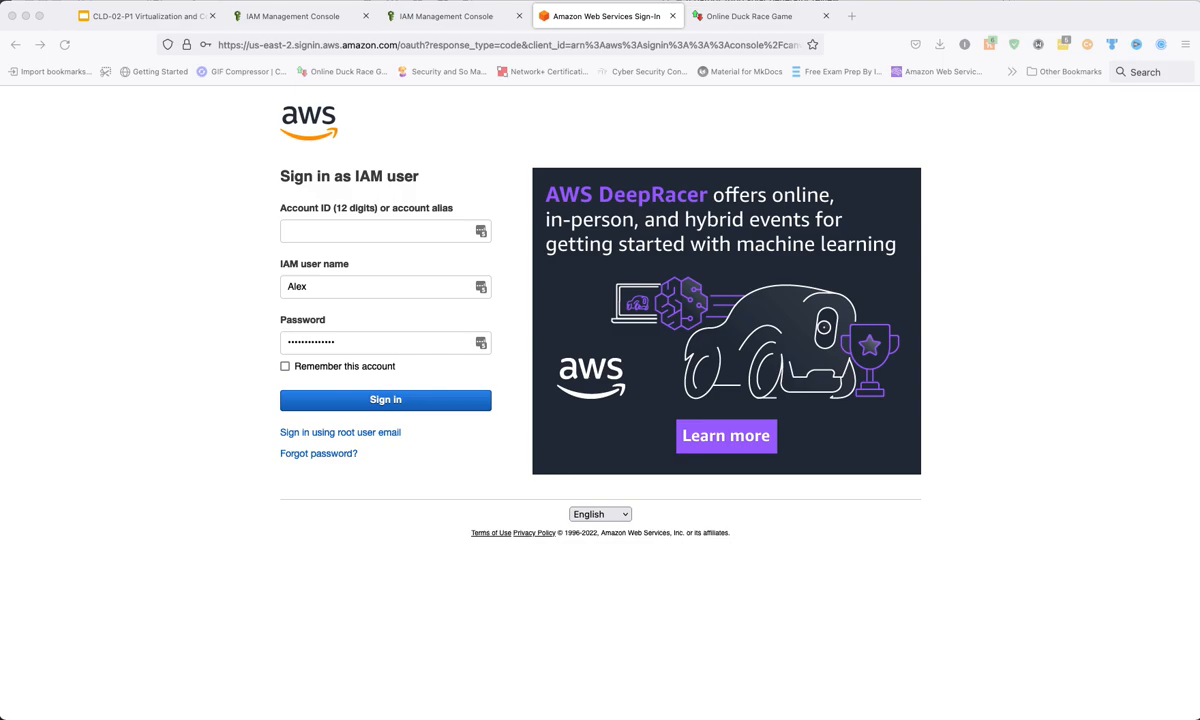
left_click(372, 228)
left_click(362, 231)
key("super+v")
left_click(220, 370)
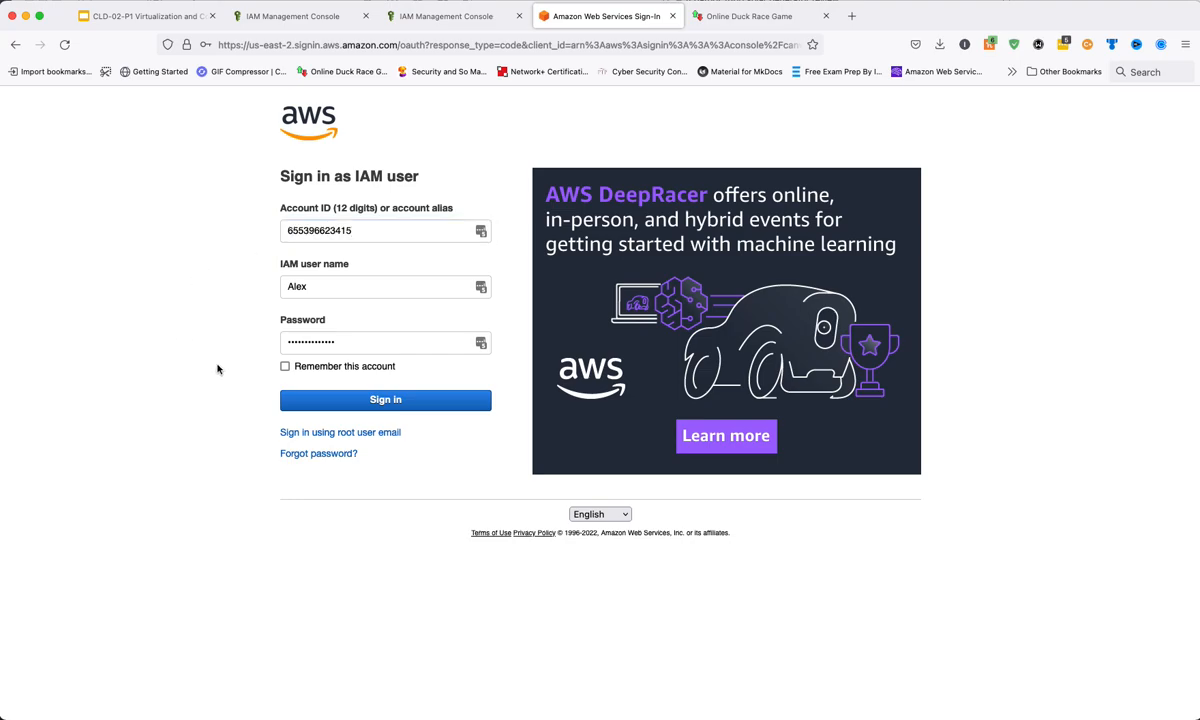
left_click(382, 400)
Decline the browser and LastPass offers to save the login and switch to the new Console Home
left_click(348, 226)
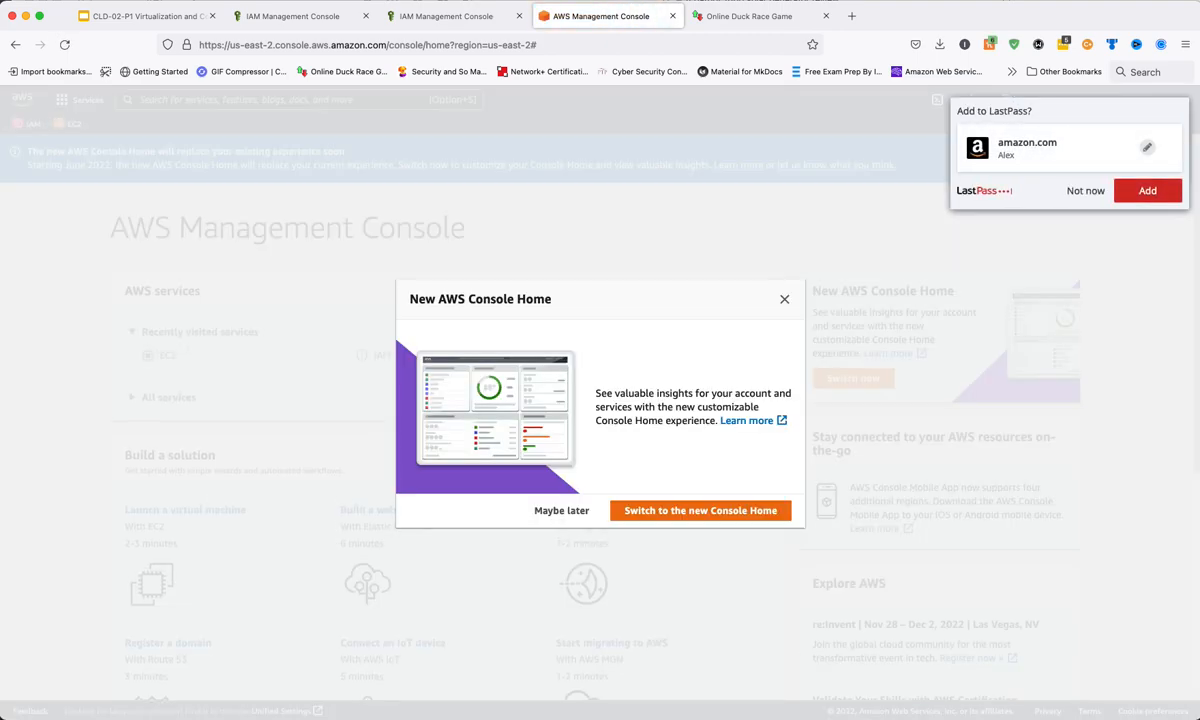
left_click(995, 190)
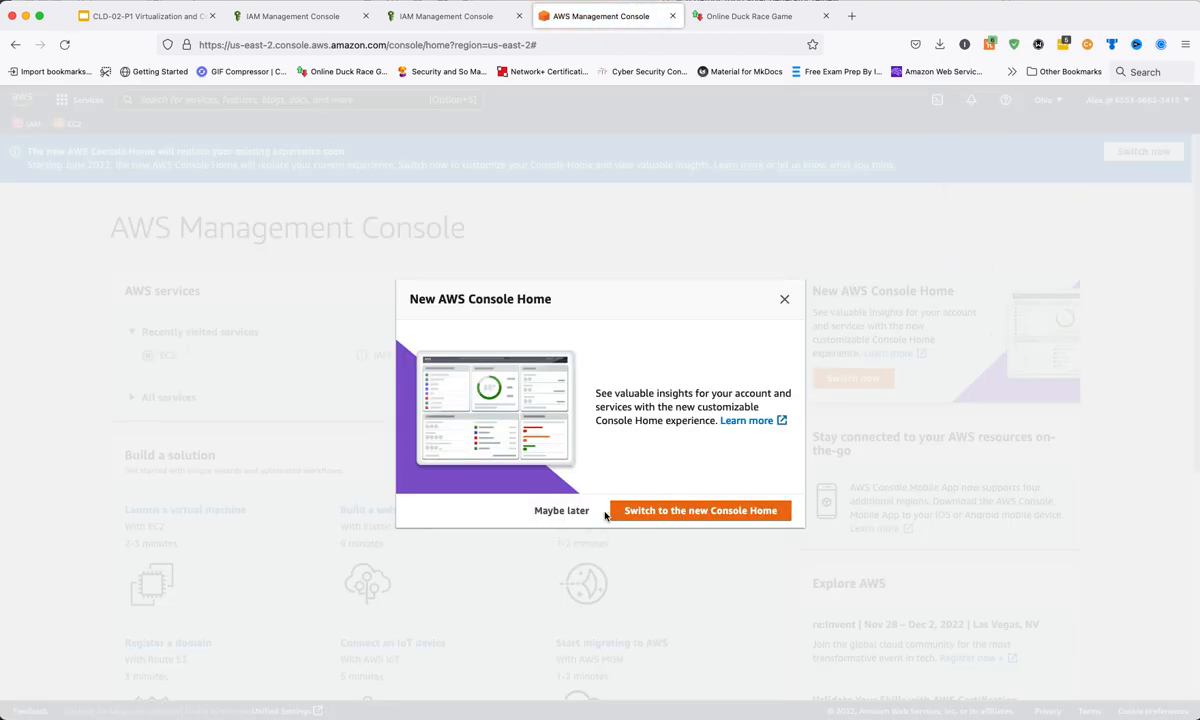
left_click(663, 512)
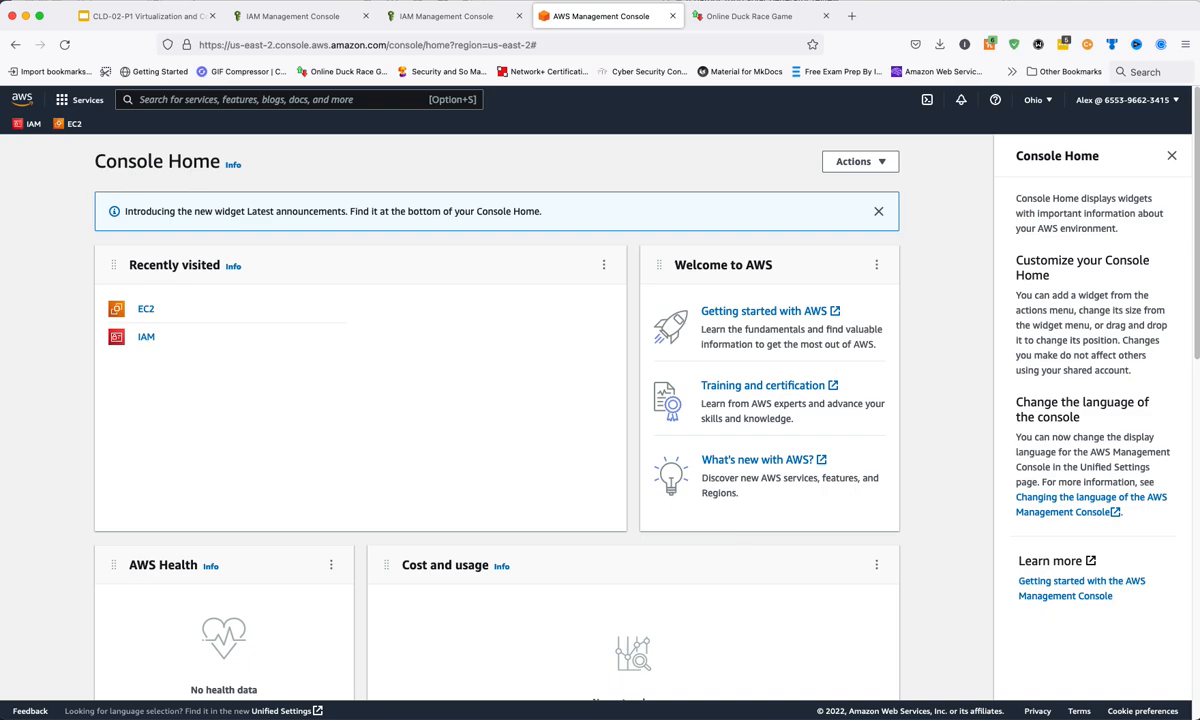
Open IAM from the recently visited services and check the QA user's access to the dashboard and user groups
key("super+Tab")
left_click(147, 338)
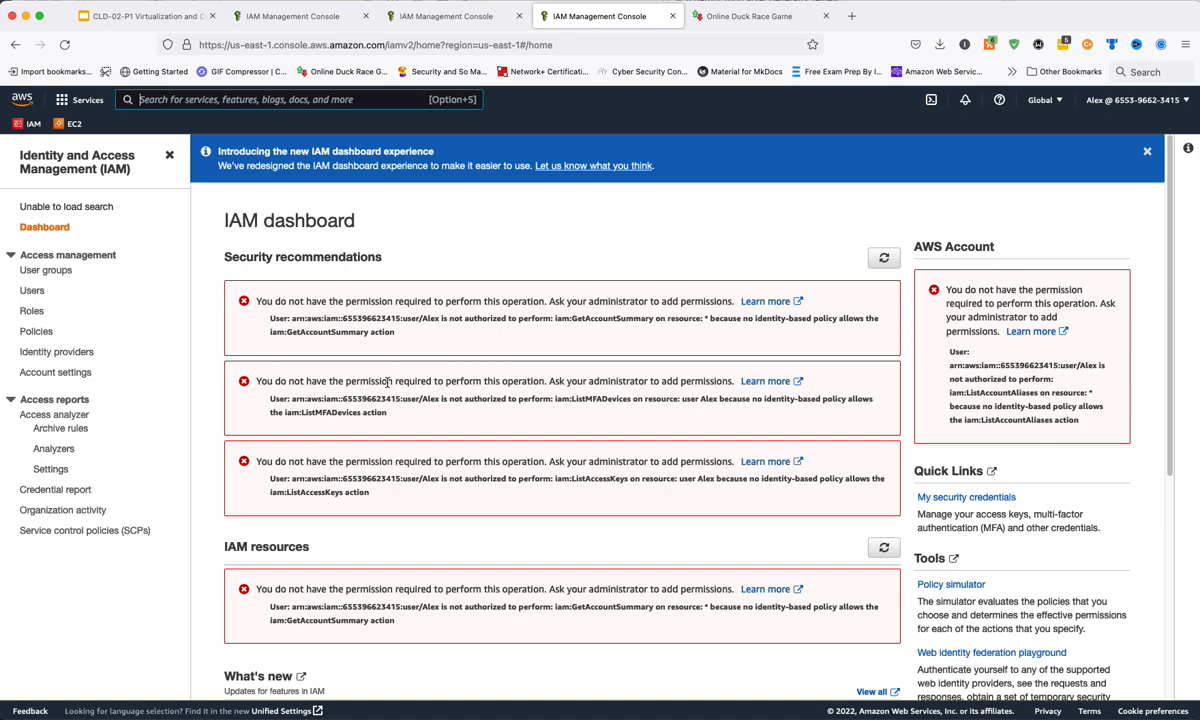
key("alt+s")
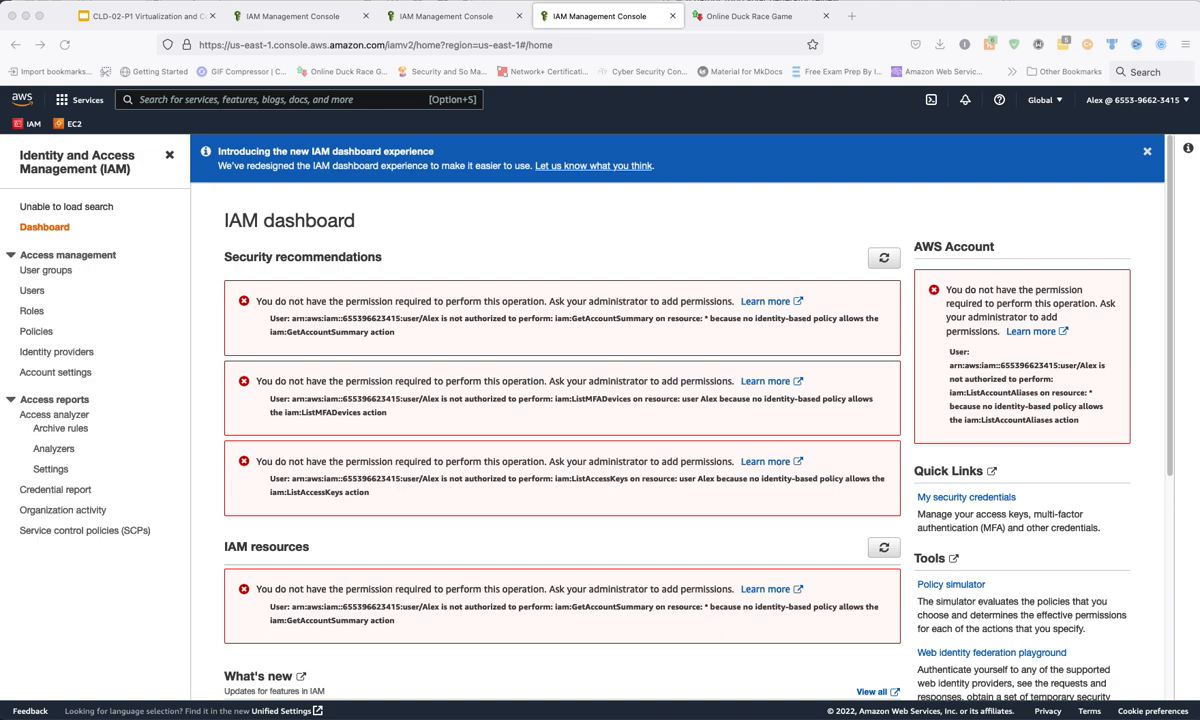
left_click(48, 270)
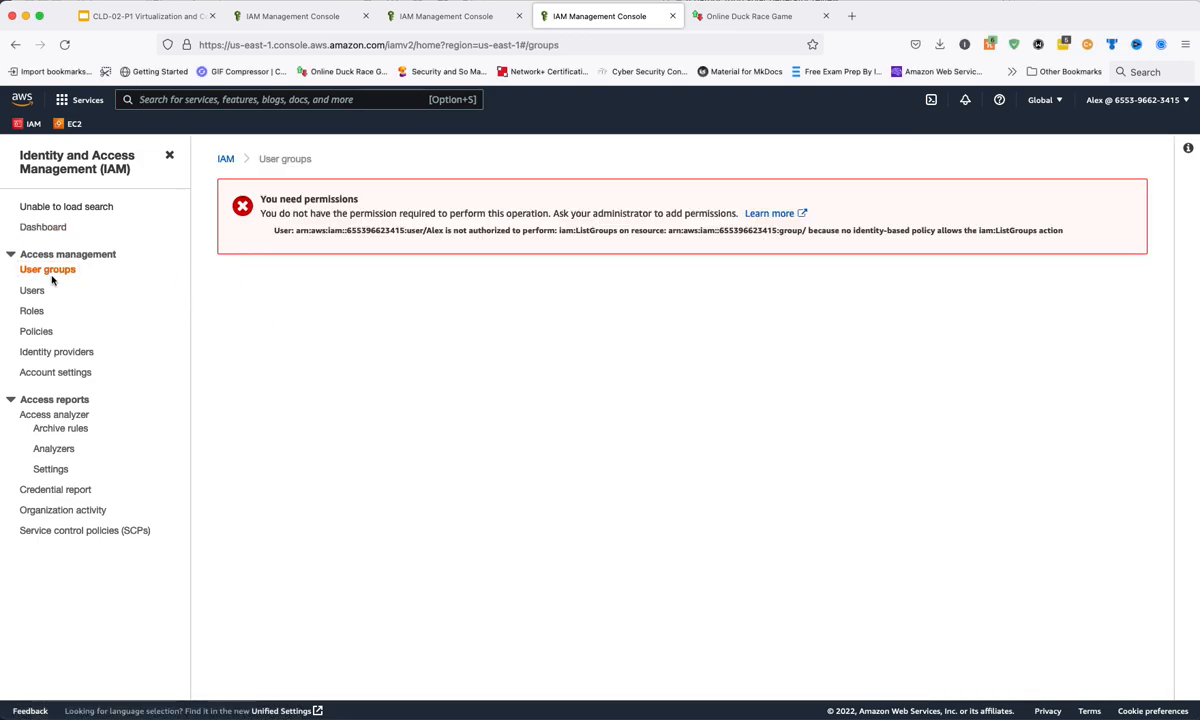
Check the sessions in the two earlier IAM console tabs and return to the QA user's user groups page
left_click(415, 15)
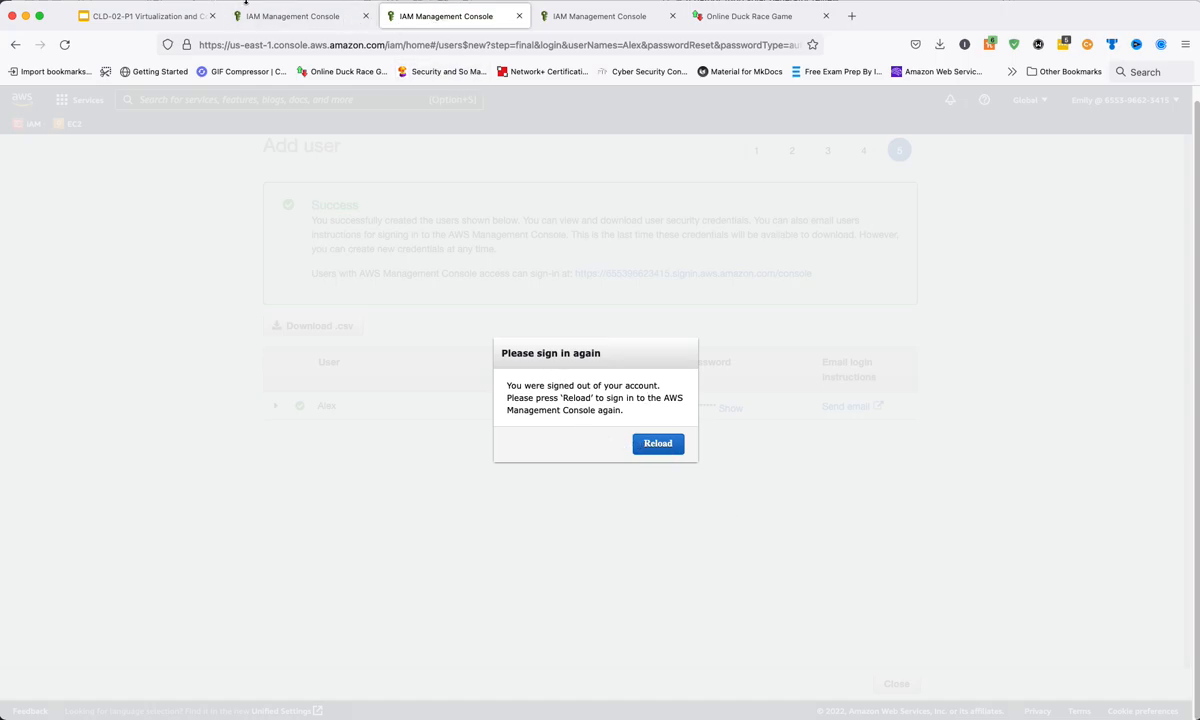
left_click(268, 16)
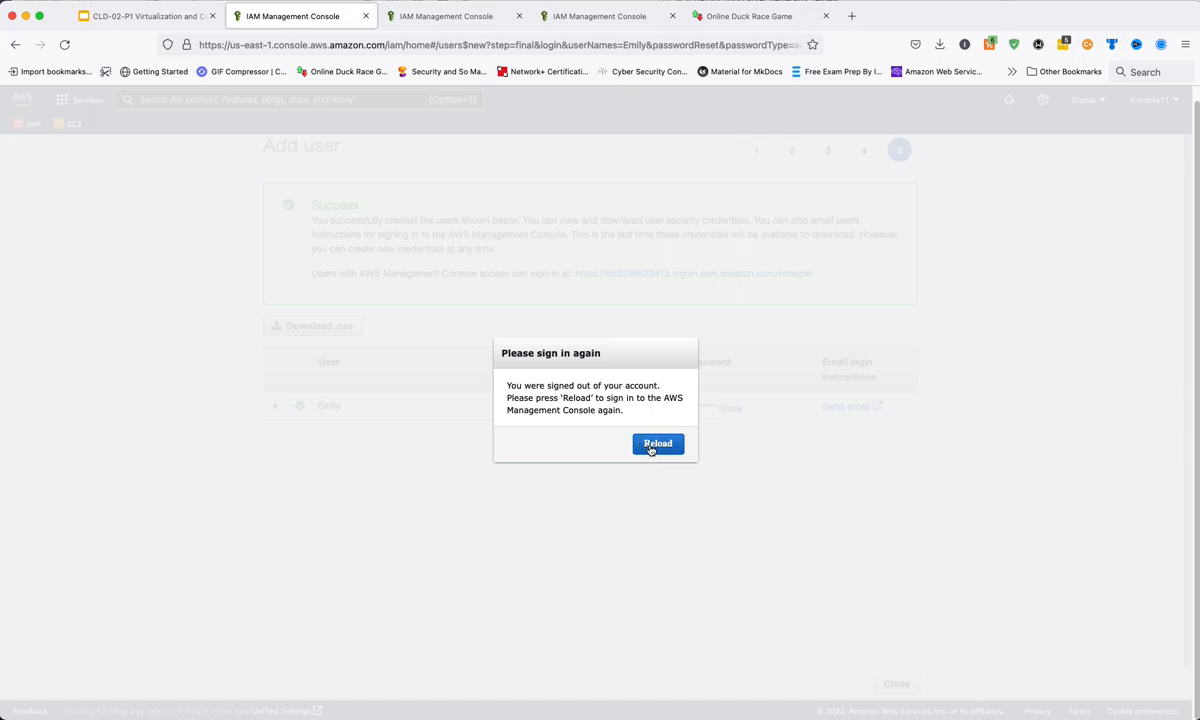
left_click(636, 16)
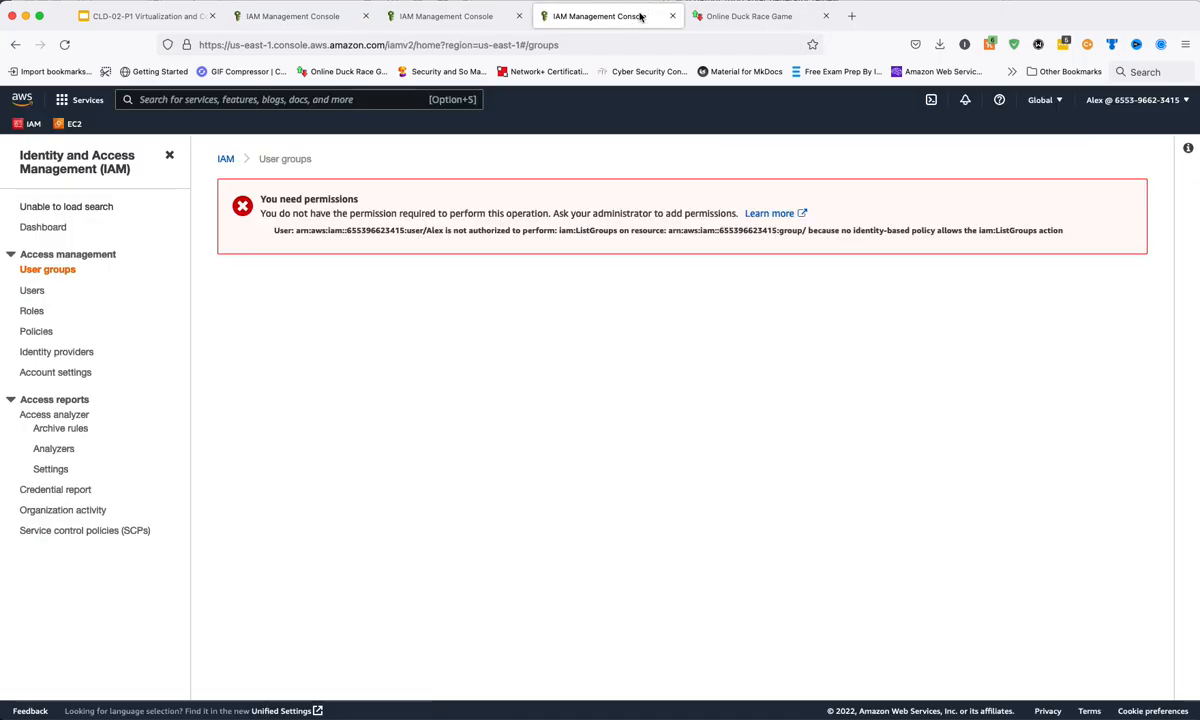